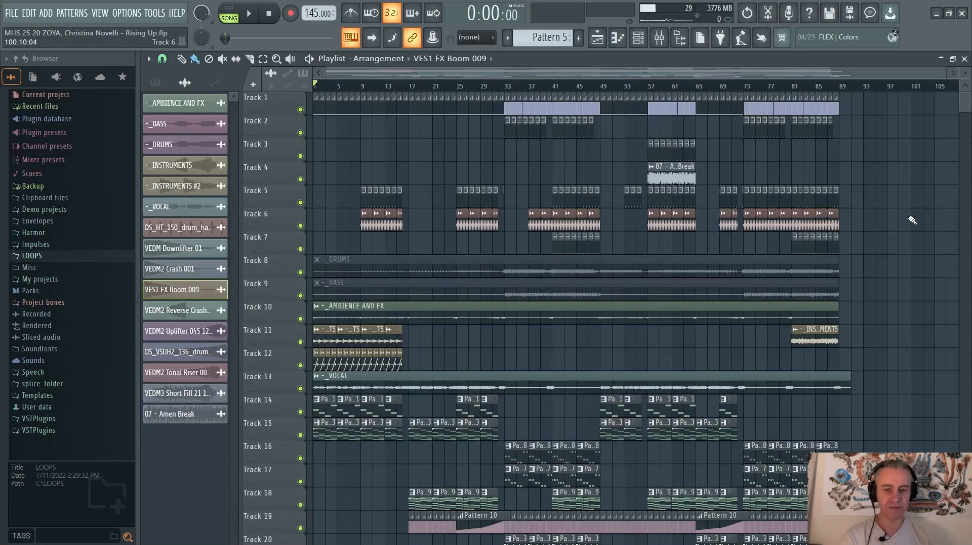
Switch to the browser and read through the Rising Up remix contest's key details, submission rules and prizes
{"action": "key", "text": "alt+Tab"}
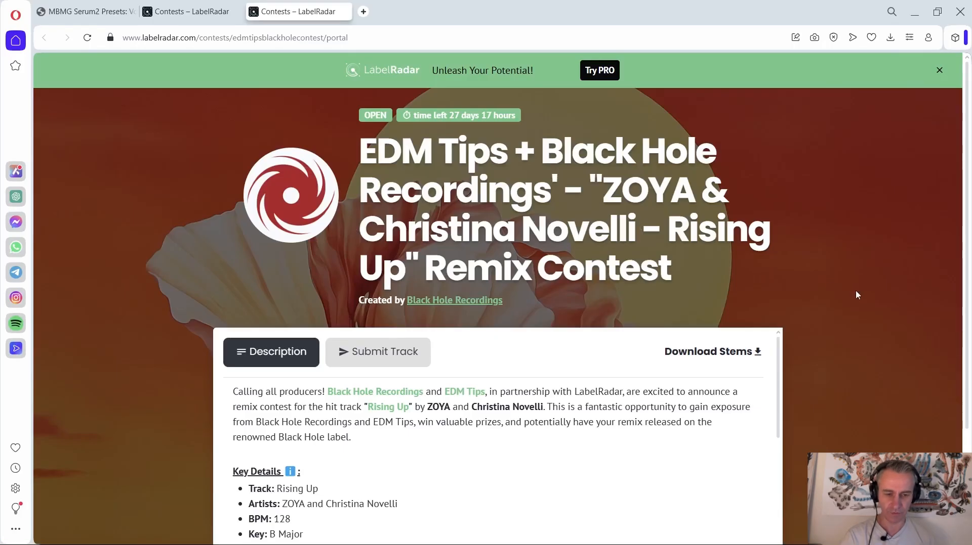
{"action": "scroll", "coordinate": [856, 295], "scroll_direction": "down", "scroll_amount": 3}
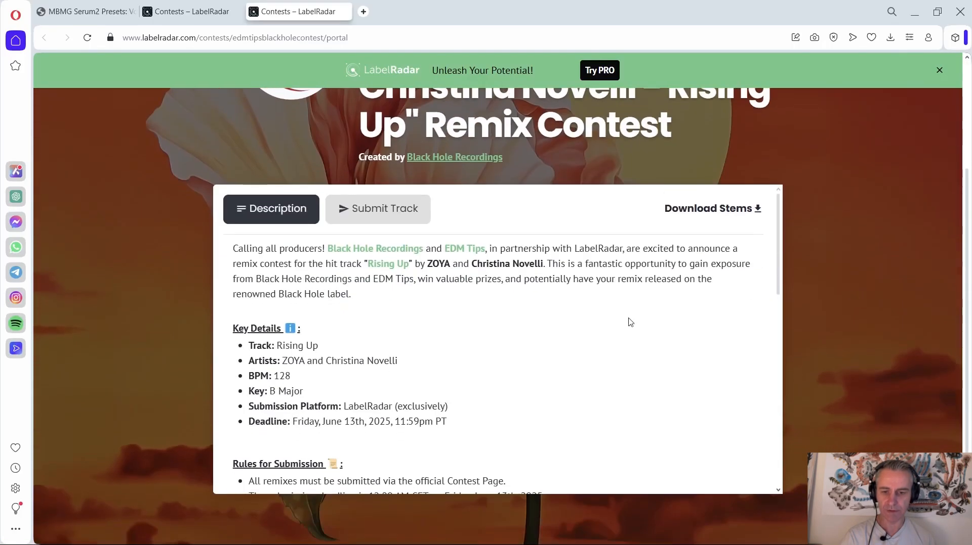
{"action": "scroll", "coordinate": [540, 309], "scroll_direction": "down", "scroll_amount": 4}
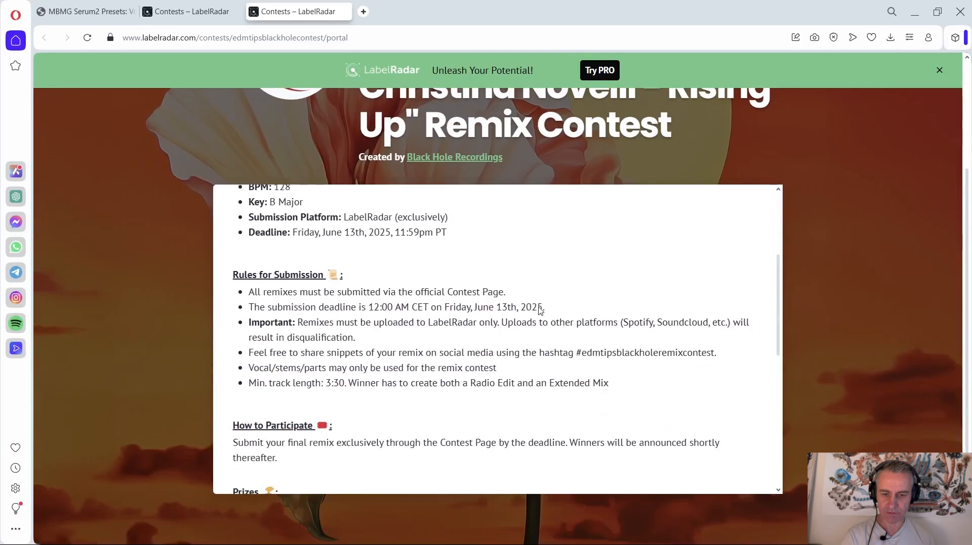
{"action": "scroll", "coordinate": [539, 309], "scroll_direction": "down", "scroll_amount": 8}
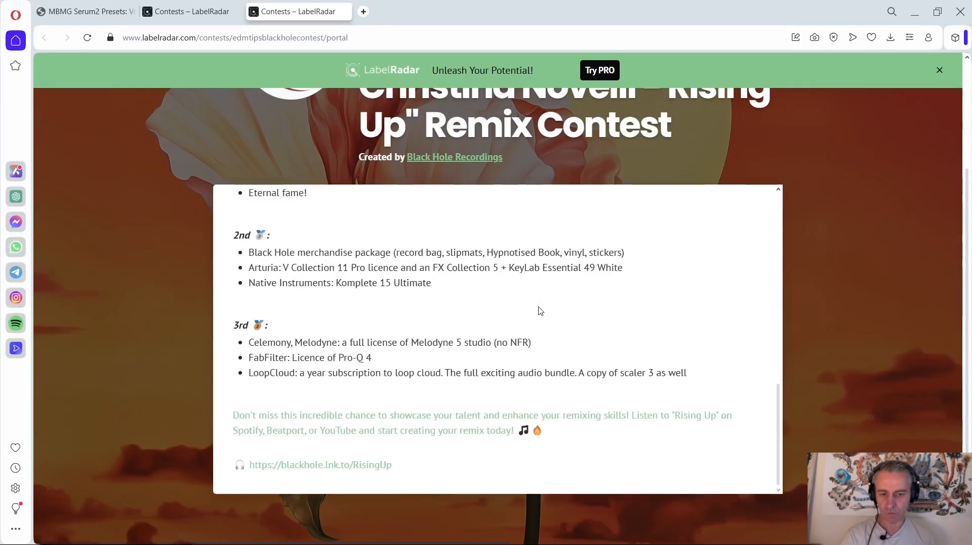
{"action": "scroll", "coordinate": [540, 311], "scroll_direction": "up", "scroll_amount": 12}
{"action": "scroll", "coordinate": [830, 282], "scroll_direction": "up", "scroll_amount": 3}
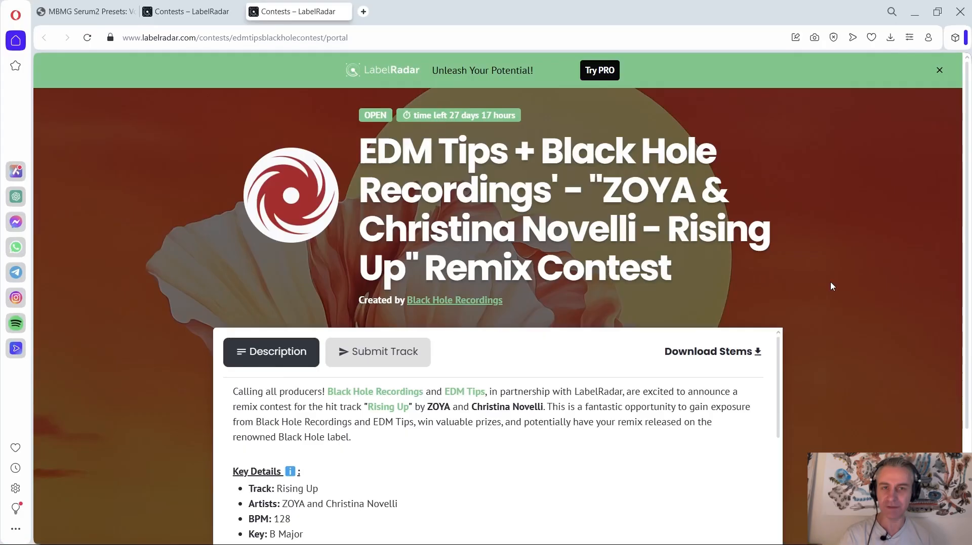
Switch back to FL Studio and look over the remix arrangement's tracks, from the drums down to the effects clips
{"action": "key", "text": "alt+Tab"}
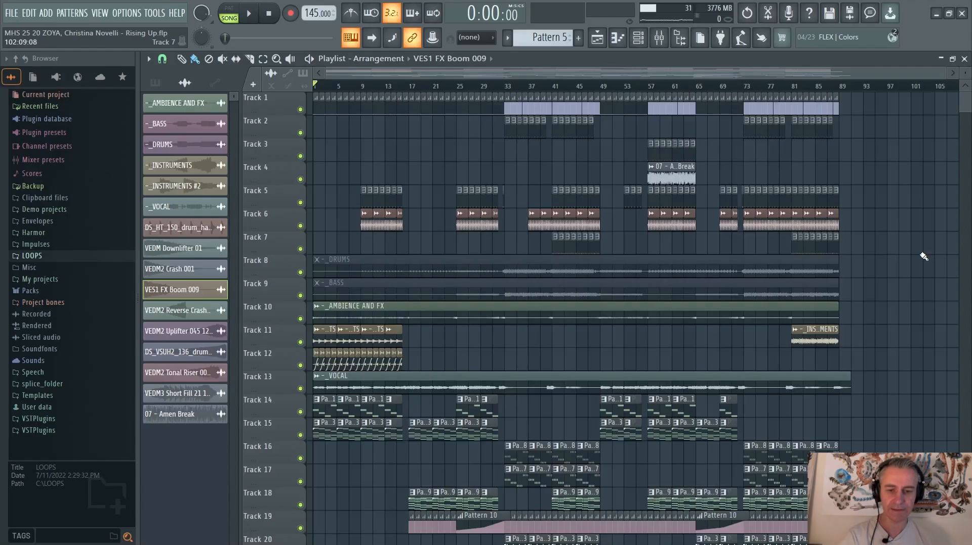
{"action": "scroll", "coordinate": [923, 258], "scroll_direction": "down", "scroll_amount": 10}
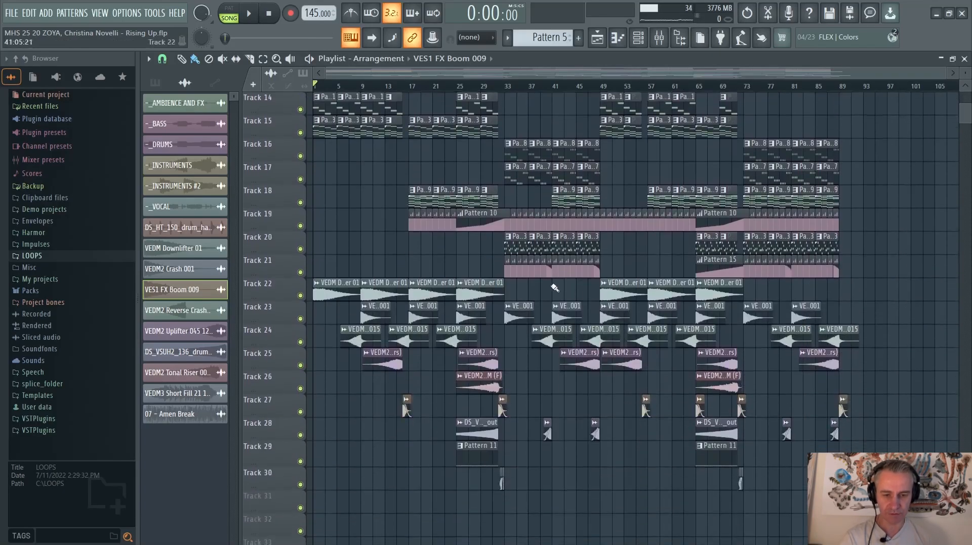
{"action": "scroll", "coordinate": [546, 338], "scroll_direction": "up", "scroll_amount": 10}
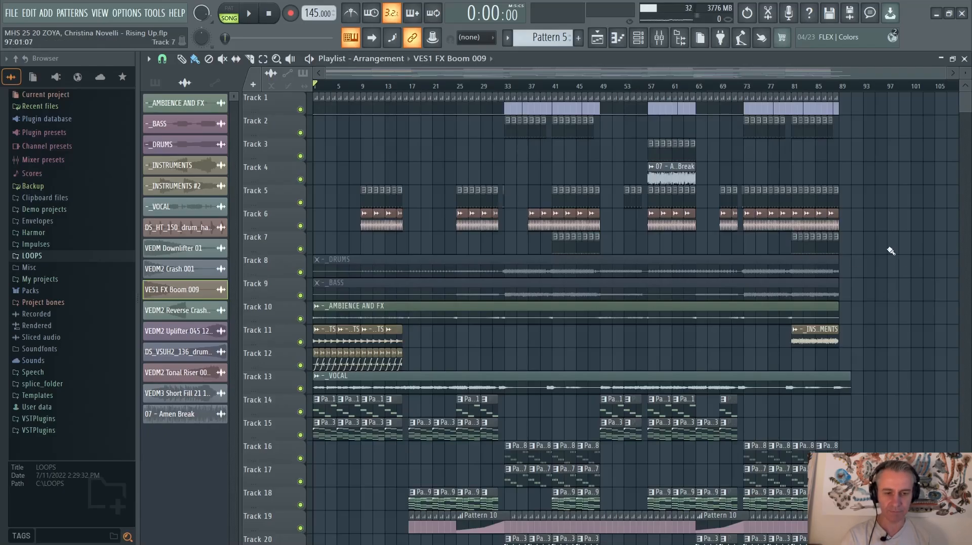
{"action": "scroll", "coordinate": [891, 251], "scroll_direction": "down", "scroll_amount": 5}
{"action": "scroll", "coordinate": [891, 251], "scroll_direction": "down", "scroll_amount": 2}
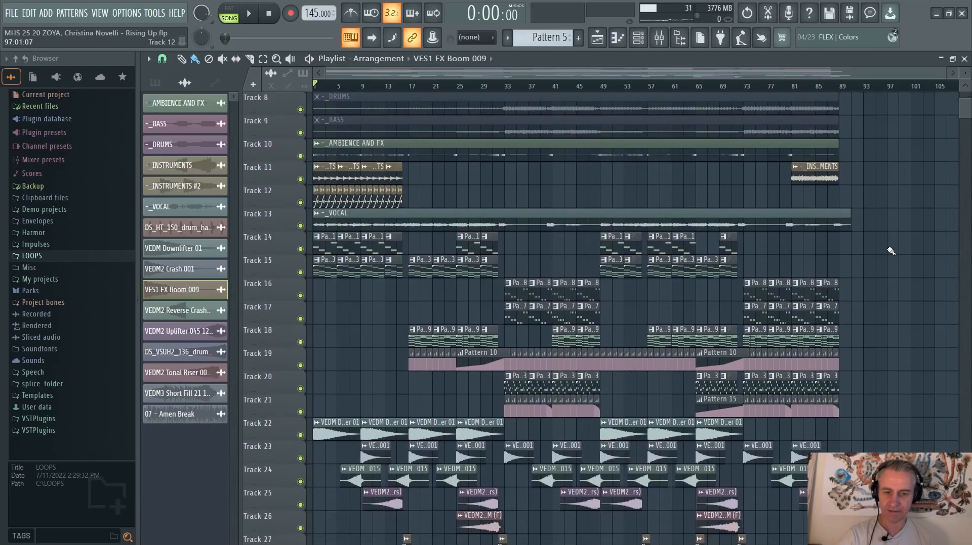
{"action": "scroll", "coordinate": [891, 251], "scroll_direction": "up", "scroll_amount": 7}
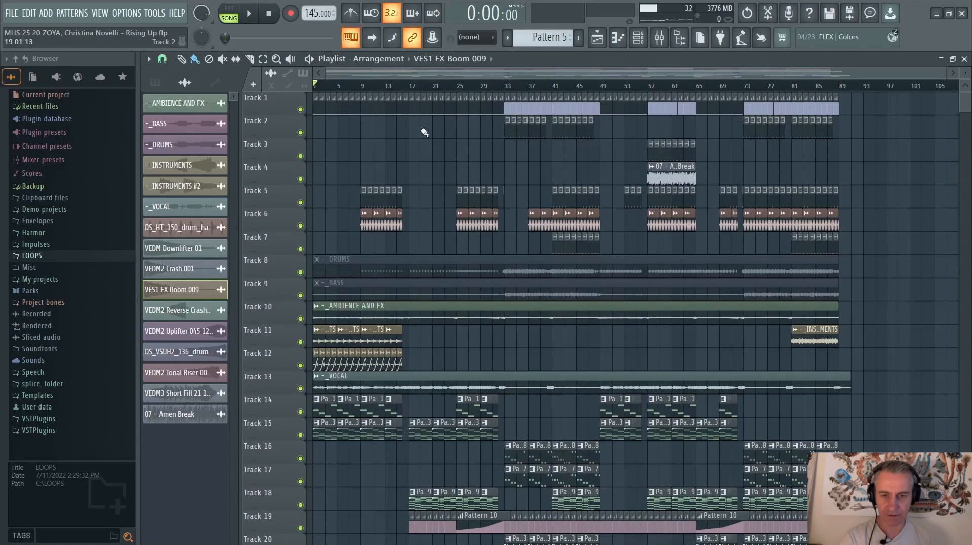
Play the arrangement from the beginning to listen to the intro
{"action": "key", "text": "space"}
{"action": "scroll", "coordinate": [289, 230], "scroll_direction": "up", "scroll_amount": 2}
{"action": "scroll", "coordinate": [289, 231], "scroll_direction": "down", "scroll_amount": 1}
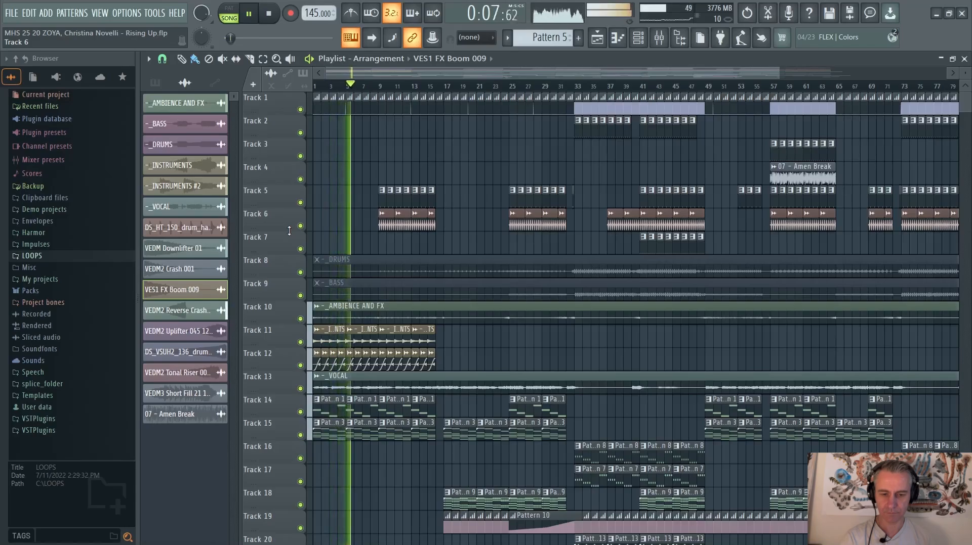
{"action": "scroll", "coordinate": [545, 196], "scroll_direction": "down", "scroll_amount": 4}
{"action": "scroll", "coordinate": [546, 196], "scroll_direction": "up", "scroll_amount": 2}
{"action": "scroll", "coordinate": [453, 197], "scroll_direction": "down", "scroll_amount": 2}
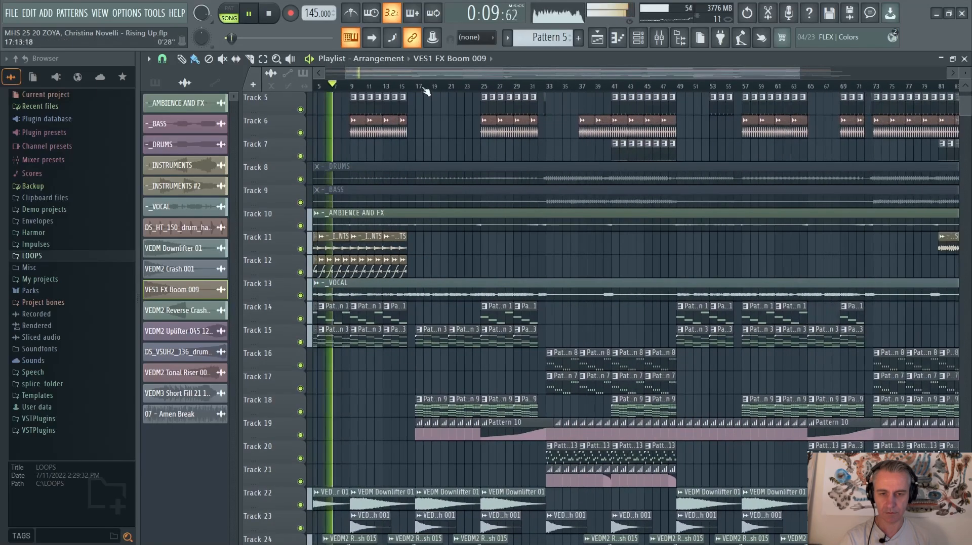
Jump playback to bar 17 and listen to that section while examining its tracks
{"action": "left_click", "coordinate": [417, 86]}
{"action": "scroll", "coordinate": [533, 236], "scroll_direction": "up", "scroll_amount": 2}
{"action": "scroll", "coordinate": [408, 247], "scroll_direction": "down", "scroll_amount": 2}
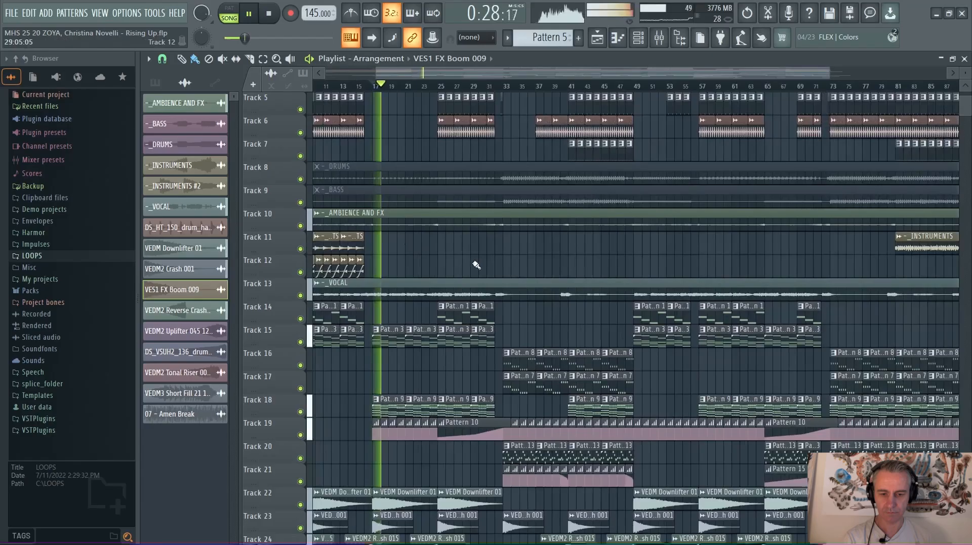
{"action": "scroll", "coordinate": [474, 264], "scroll_direction": "down", "scroll_amount": 3}
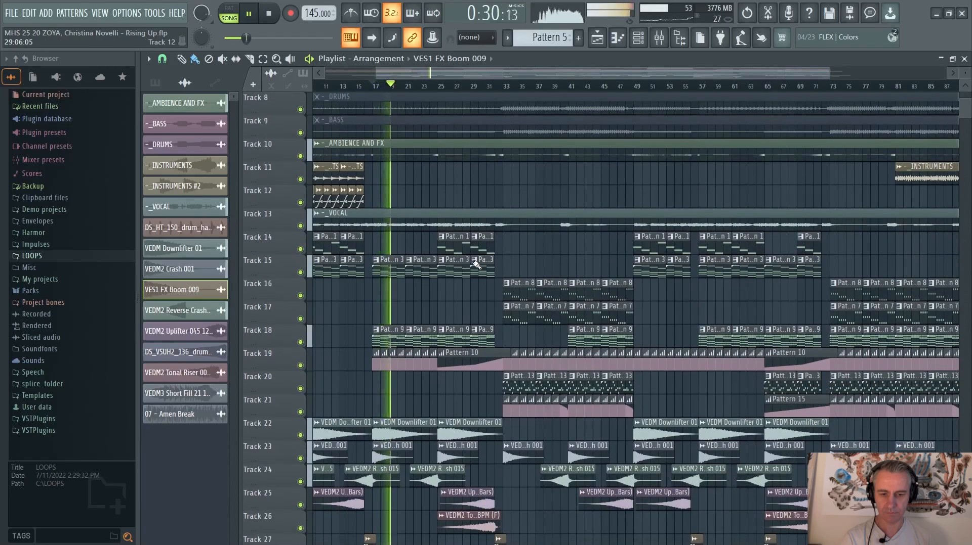
{"action": "scroll", "coordinate": [476, 264], "scroll_direction": "up", "scroll_amount": 7}
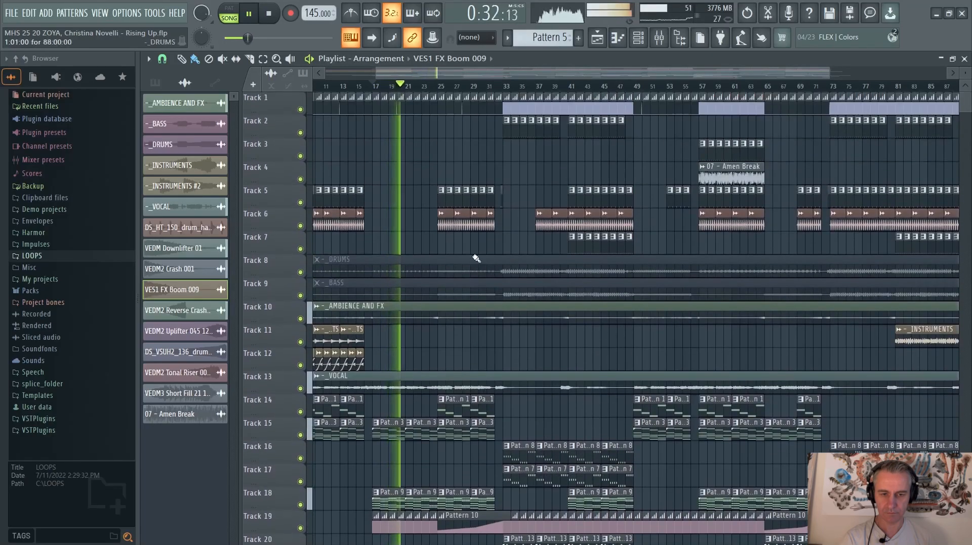
Jump playback to bar 33 and listen through to the section starting at bar 49, examining the playing tracks
{"action": "left_click", "coordinate": [505, 87]}
{"action": "scroll", "coordinate": [635, 262], "scroll_direction": "up", "scroll_amount": 2}
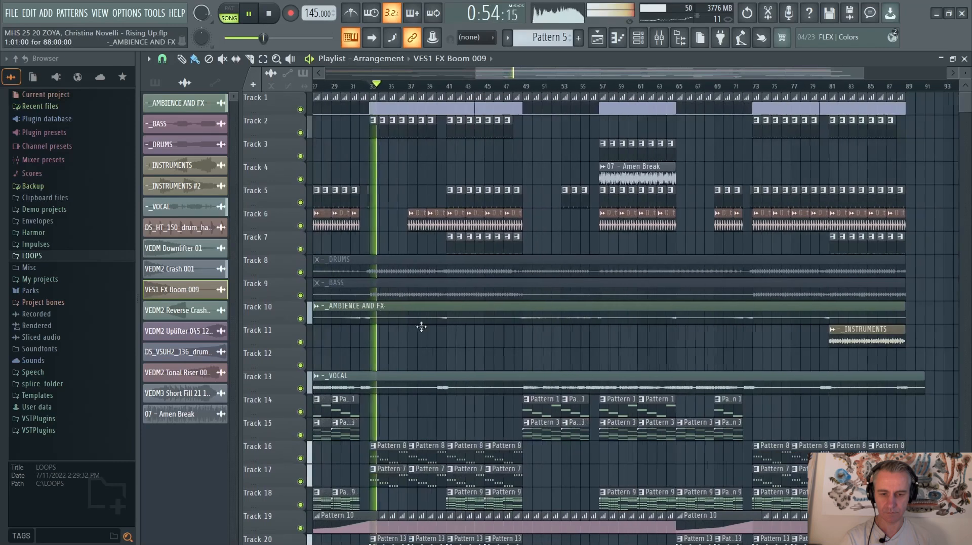
{"action": "scroll", "coordinate": [540, 336], "scroll_direction": "down", "scroll_amount": 3}
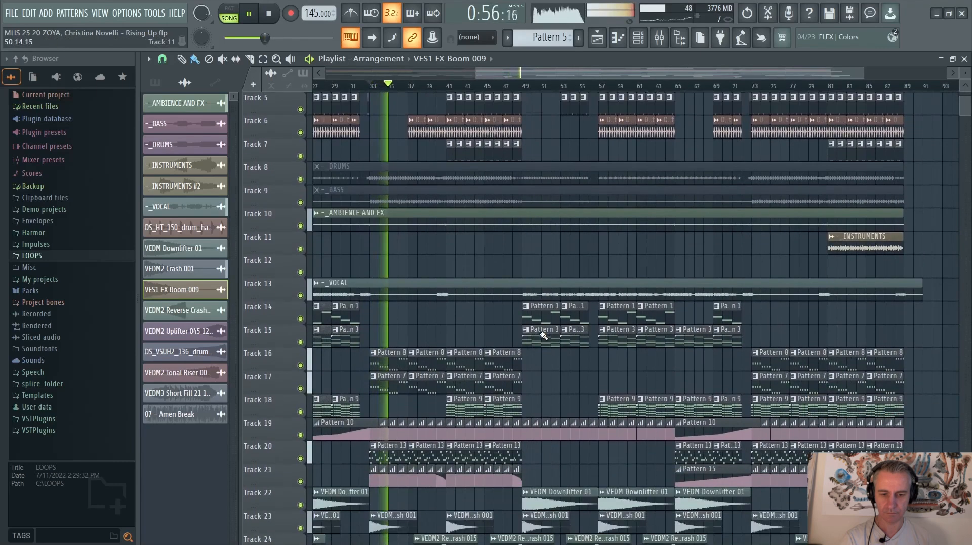
{"action": "scroll", "coordinate": [543, 335], "scroll_direction": "up", "scroll_amount": 1}
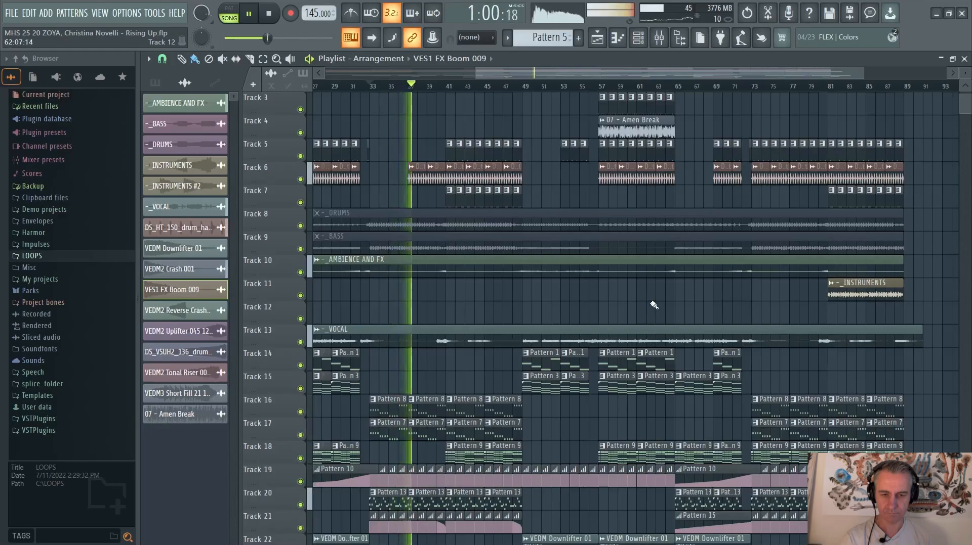
{"action": "scroll", "coordinate": [654, 305], "scroll_direction": "up", "scroll_amount": 2}
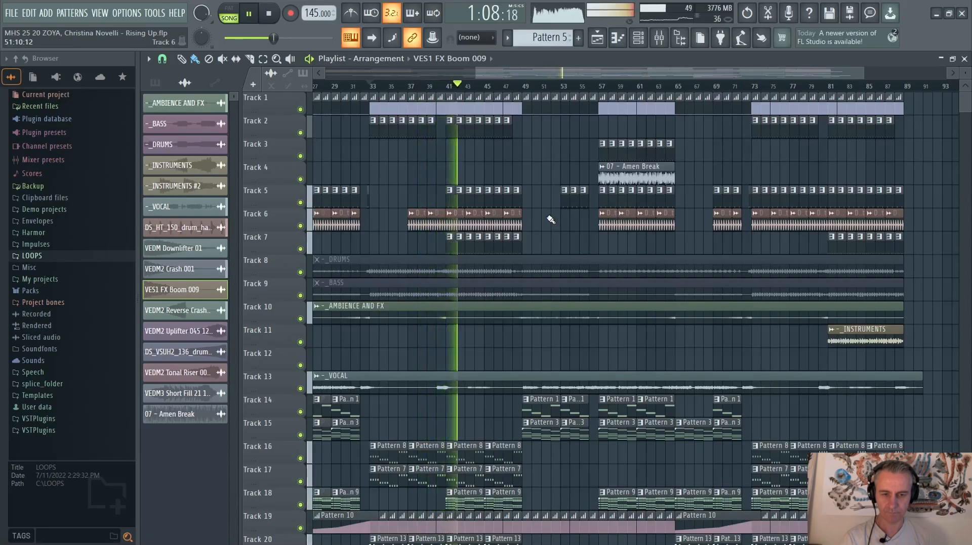
{"action": "scroll", "coordinate": [522, 225], "scroll_direction": "up", "scroll_amount": 2}
{"action": "scroll", "coordinate": [492, 228], "scroll_direction": "down", "scroll_amount": 2}
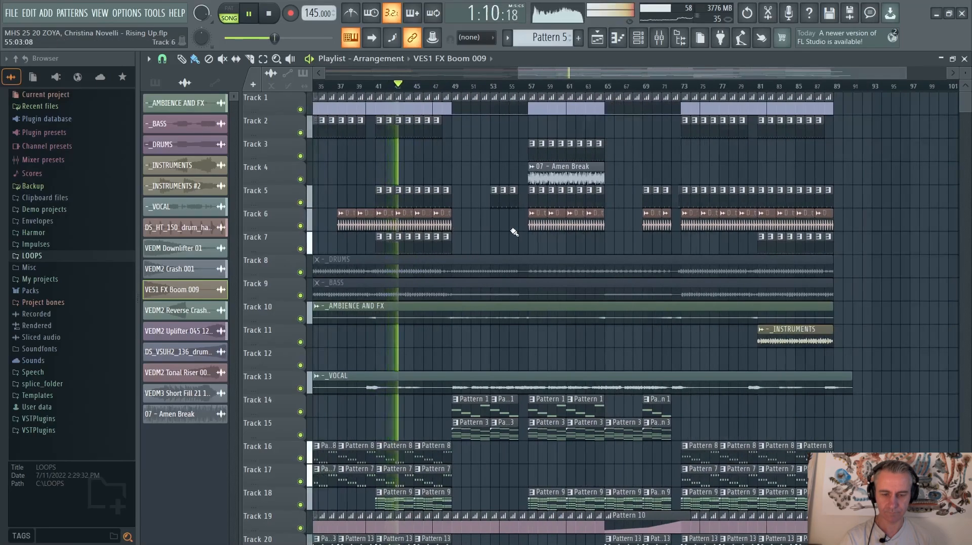
{"action": "scroll", "coordinate": [514, 231], "scroll_direction": "down", "scroll_amount": 5}
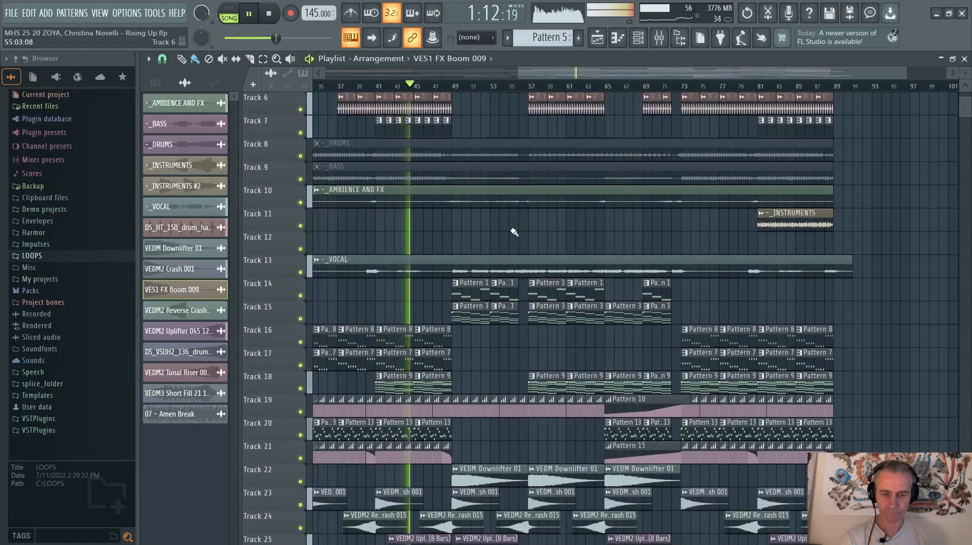
{"action": "scroll", "coordinate": [513, 232], "scroll_direction": "down", "scroll_amount": 3}
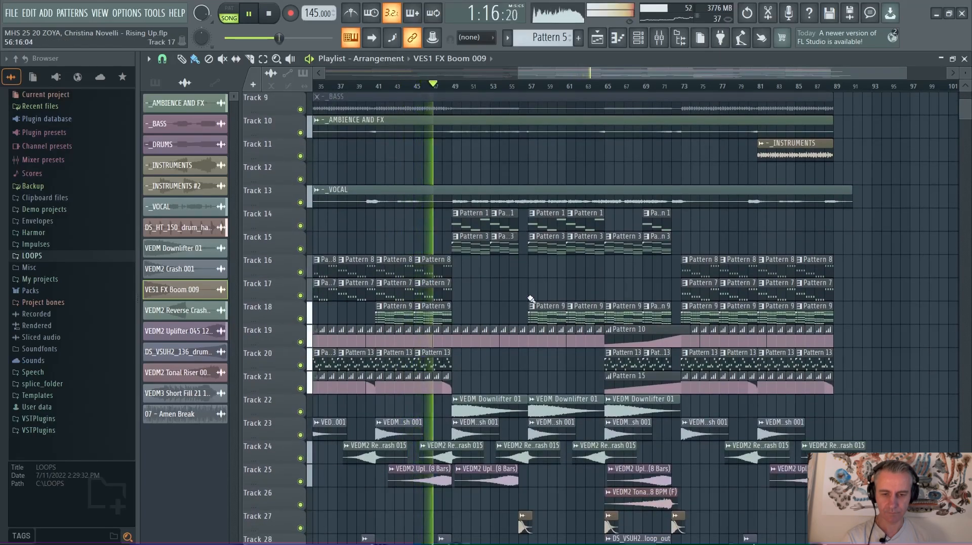
{"action": "scroll", "coordinate": [529, 304], "scroll_direction": "up", "scroll_amount": 8}
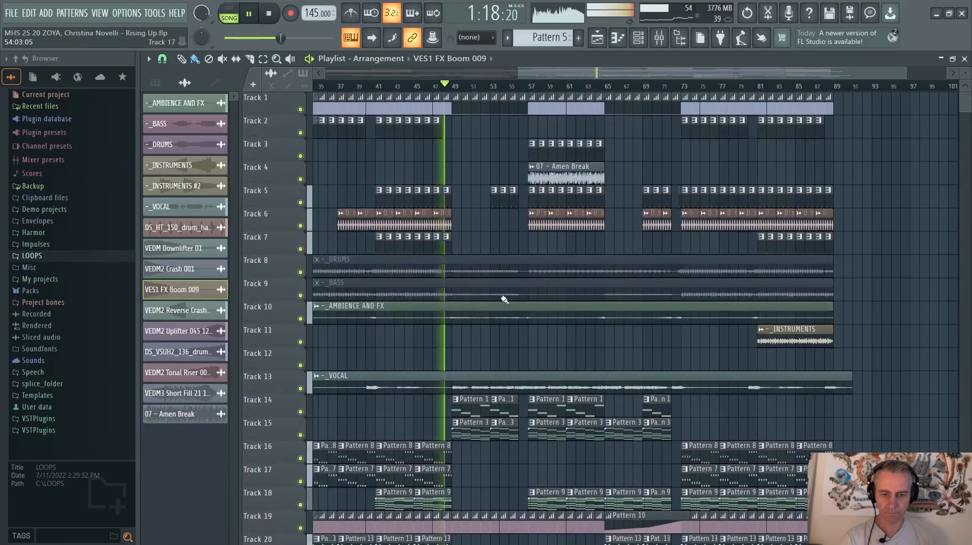
{"action": "scroll", "coordinate": [566, 349], "scroll_direction": "up", "scroll_amount": 2}
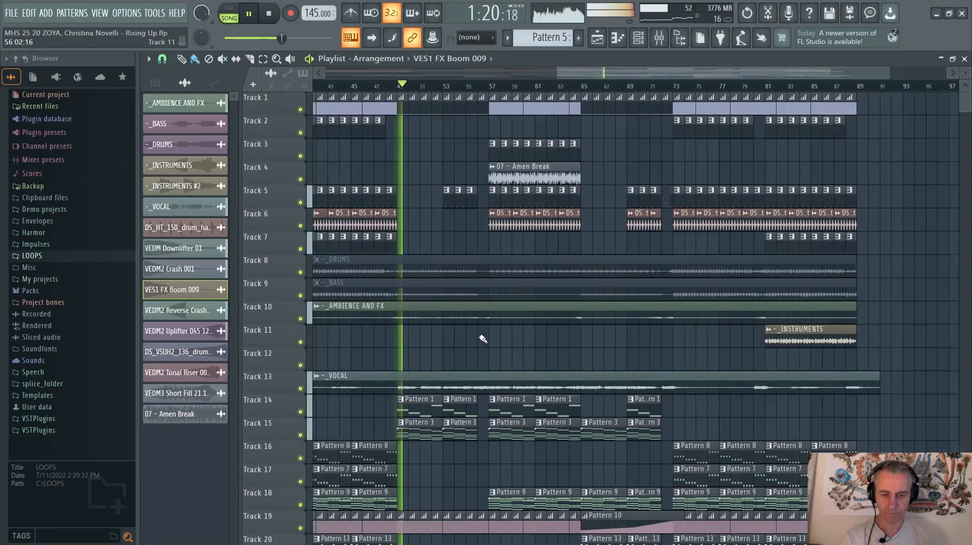
{"action": "scroll", "coordinate": [571, 340], "scroll_direction": "left", "scroll_amount": 3}
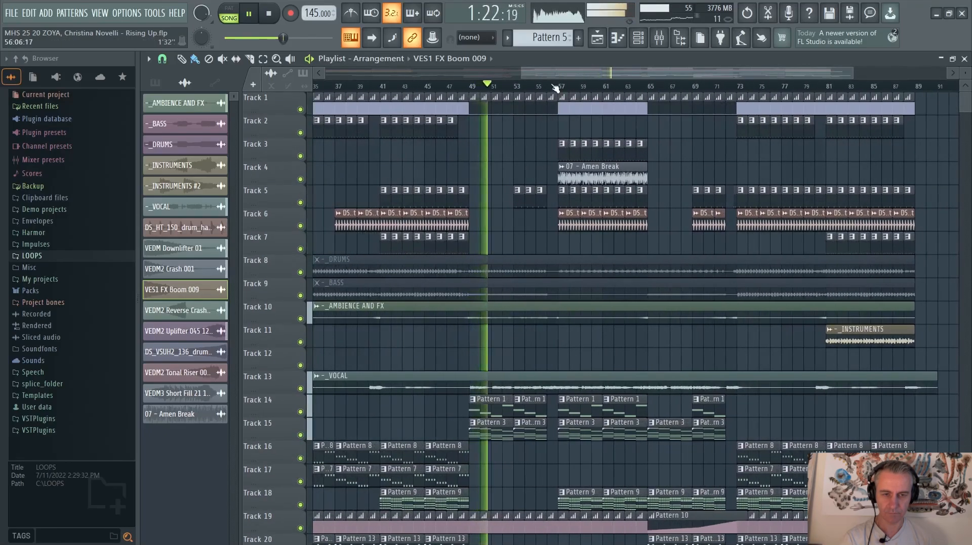
Listen from bar 57, where the Amen Break starts, into the section at bar 73, and return playback to the song start
{"action": "left_click", "coordinate": [559, 86]}
{"action": "scroll", "coordinate": [718, 339], "scroll_direction": "up", "scroll_amount": 3}
{"action": "scroll", "coordinate": [580, 343], "scroll_direction": "down", "scroll_amount": 2}
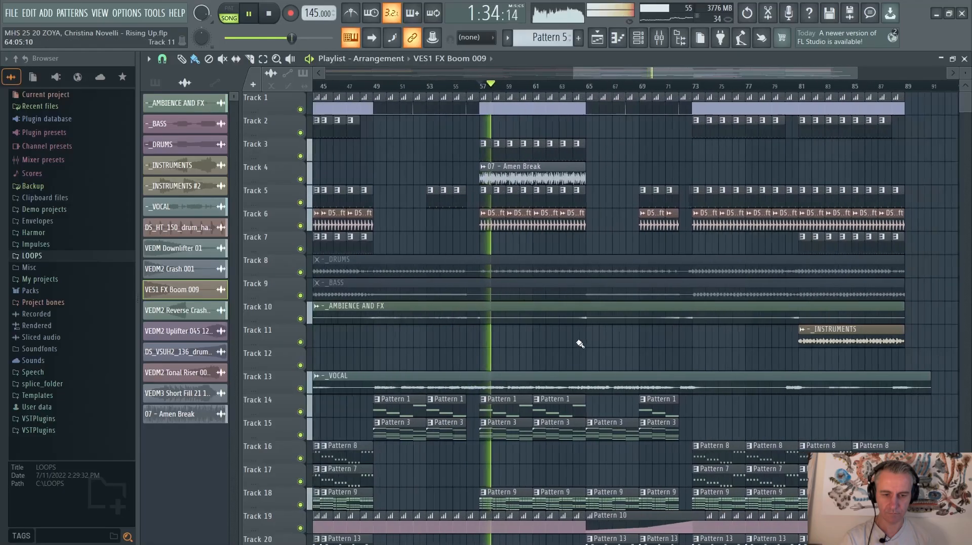
{"action": "scroll", "coordinate": [636, 346], "scroll_direction": "down", "scroll_amount": 1}
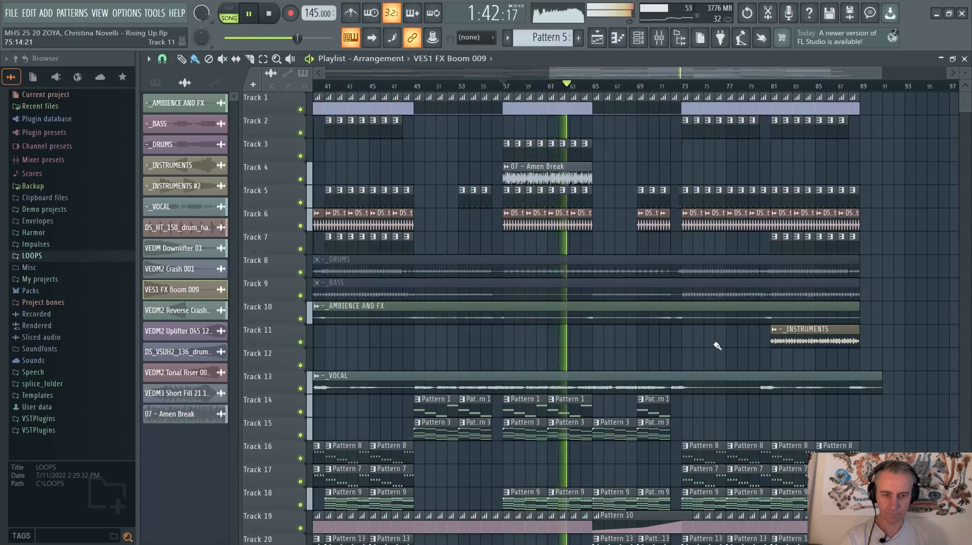
{"action": "scroll", "coordinate": [716, 346], "scroll_direction": "down", "scroll_amount": 1}
{"action": "scroll", "coordinate": [909, 357], "scroll_direction": "down", "scroll_amount": 2}
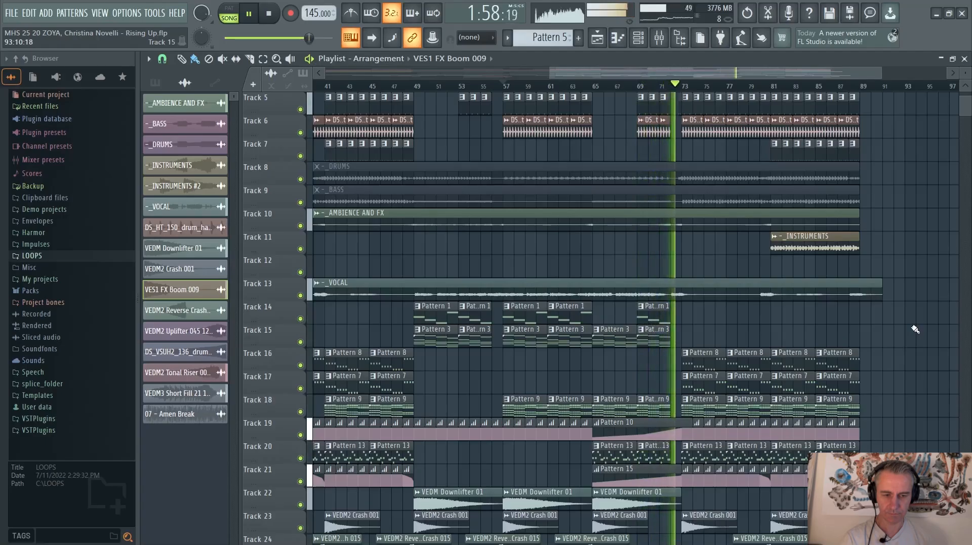
{"action": "scroll", "coordinate": [915, 329], "scroll_direction": "up", "scroll_amount": 4}
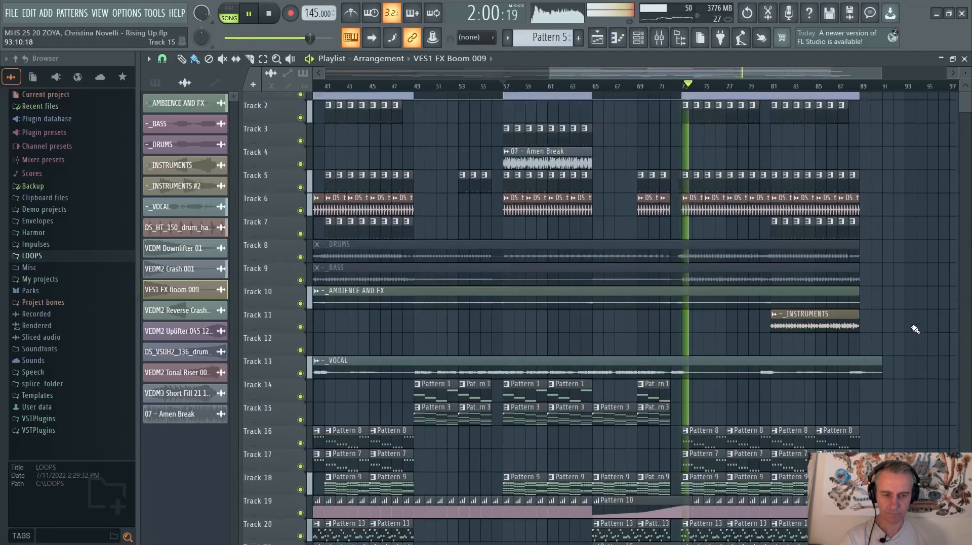
{"action": "scroll", "coordinate": [914, 329], "scroll_direction": "down", "scroll_amount": 3}
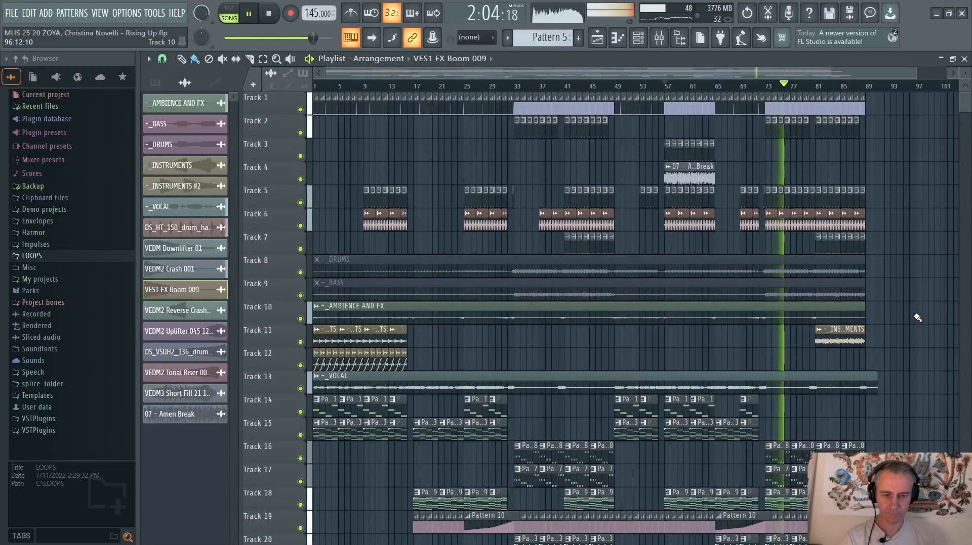
{"action": "key", "text": "space"}
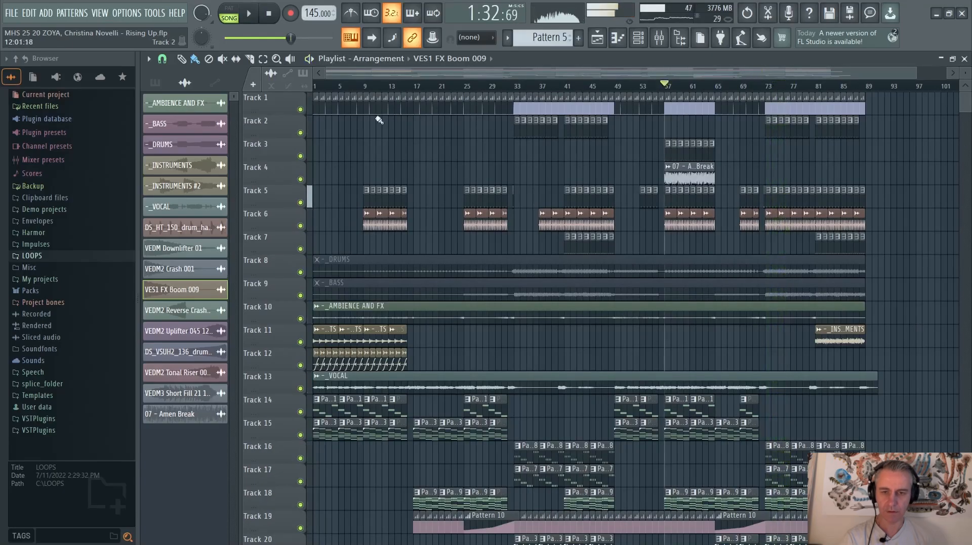
{"action": "left_click", "coordinate": [269, 14]}
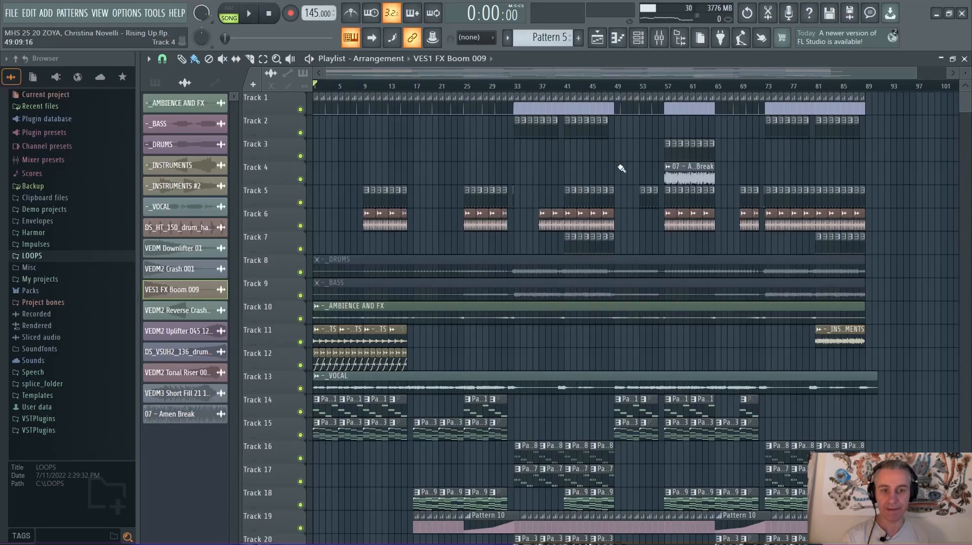
{"action": "scroll", "coordinate": [622, 169], "scroll_direction": "down", "scroll_amount": 3}
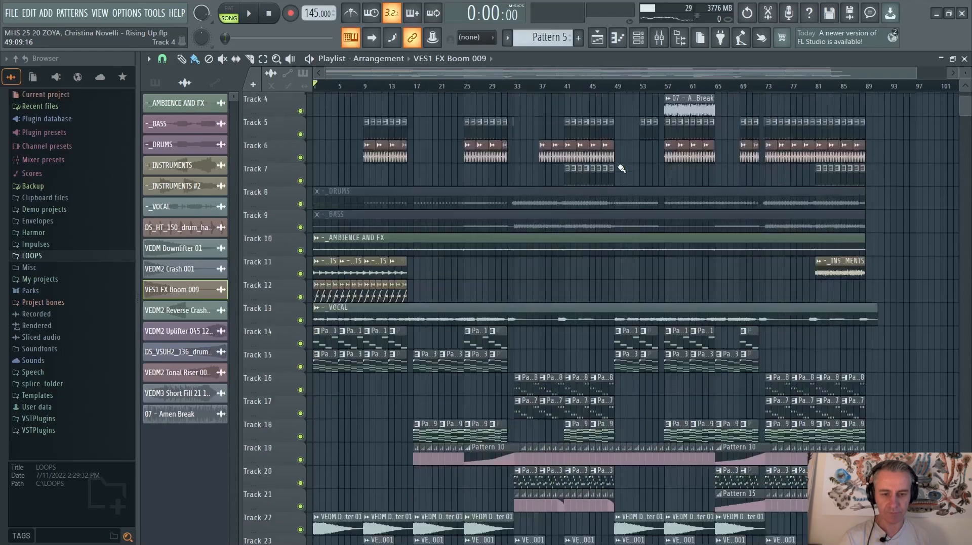
{"action": "scroll", "coordinate": [585, 211], "scroll_direction": "up", "scroll_amount": 3}
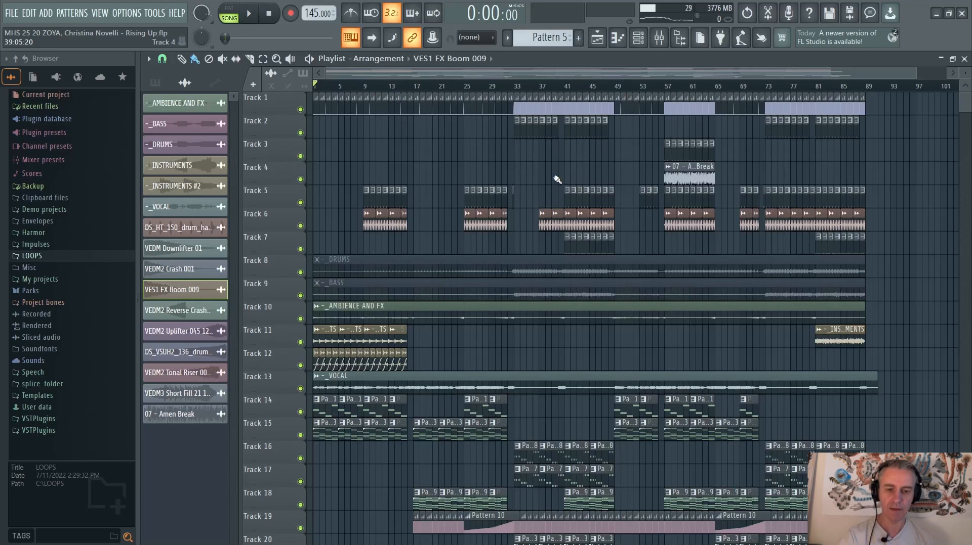
{"action": "scroll", "coordinate": [450, 313], "scroll_direction": "down", "scroll_amount": 4}
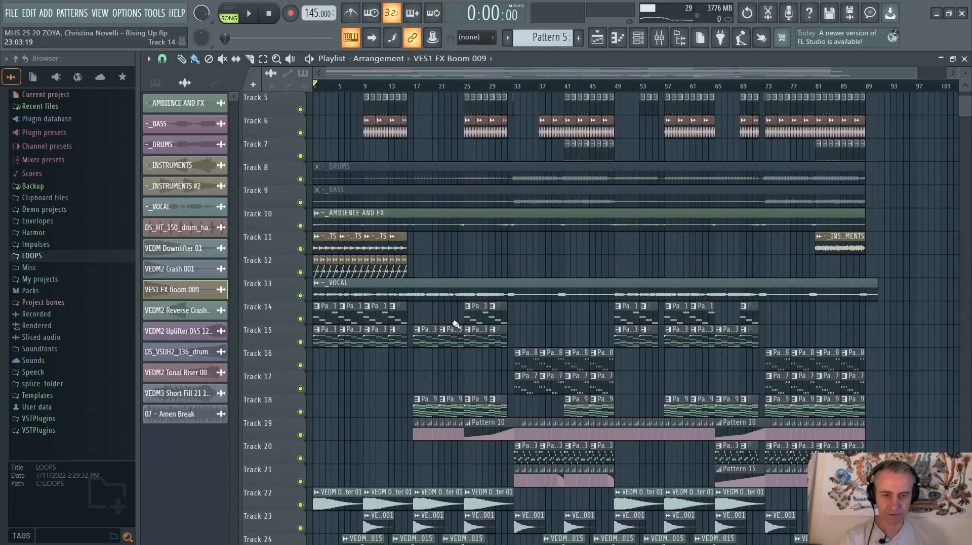
Leave only the drum tracks, Track 1 to Track 7, audible and set the playback position to bar 41
{"action": "scroll", "coordinate": [761, 168], "scroll_direction": "up", "scroll_amount": 4}
{"action": "double_click", "coordinate": [862, 59]}
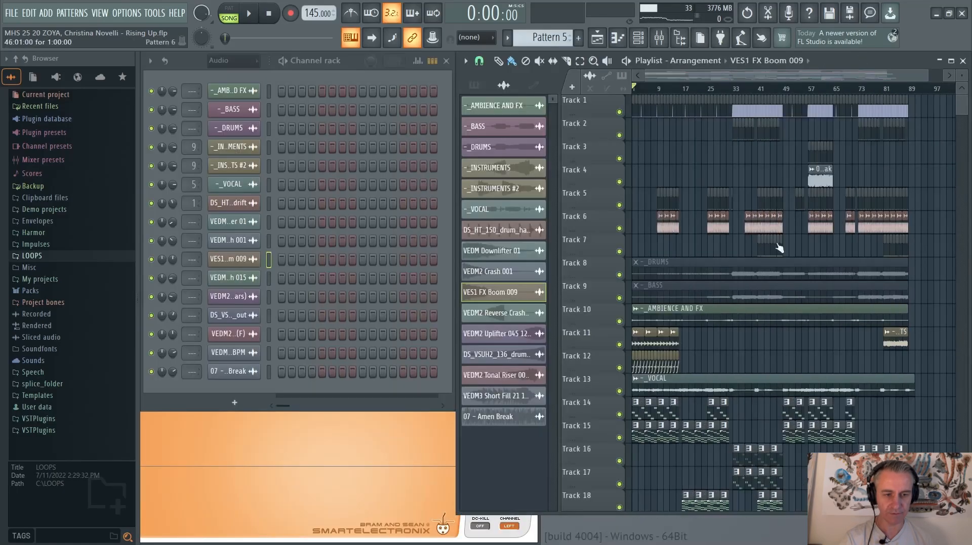
{"action": "scroll", "coordinate": [759, 252], "scroll_direction": "up", "scroll_amount": 4}
{"action": "scroll", "coordinate": [749, 253], "scroll_direction": "down", "scroll_amount": 1}
{"action": "right_click", "coordinate": [619, 252]}
{"action": "left_click_drag", "start_coordinate": [625, 226], "coordinate": [624, 127]}
{"action": "left_click", "coordinate": [619, 113]}
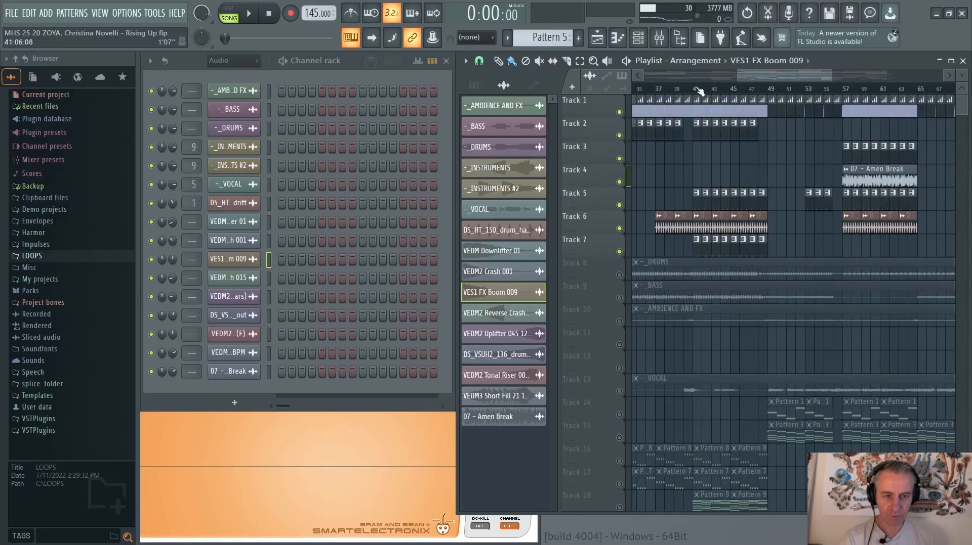
{"action": "left_click", "coordinate": [699, 90]}
{"action": "scroll", "coordinate": [699, 91], "scroll_direction": "down", "scroll_amount": 3}
{"action": "left_click", "coordinate": [950, 61]}
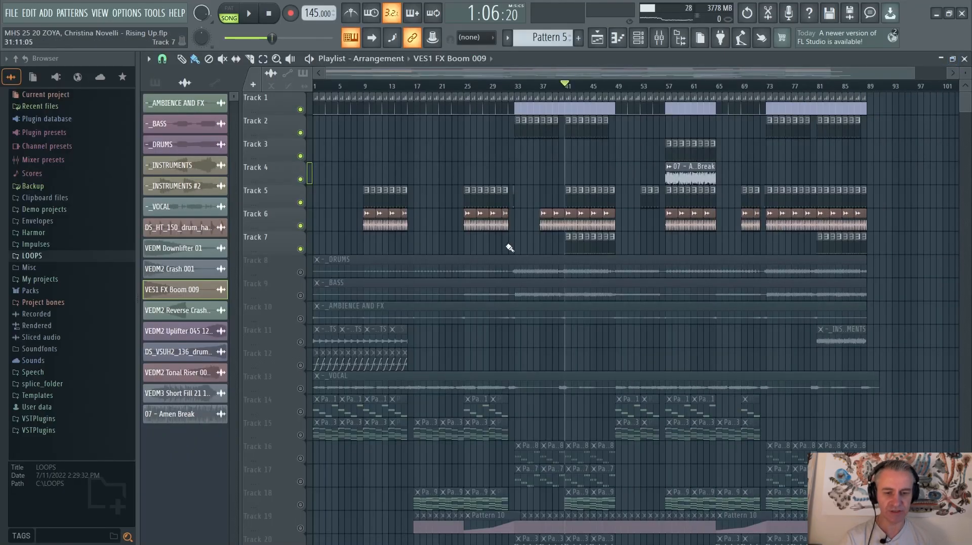
Examine where the drum parts on Tracks 1 to 7 play across the arrangement, compared with the muted _DRUMS and _BASS stems
{"action": "scroll", "coordinate": [513, 286], "scroll_direction": "down", "scroll_amount": 3}
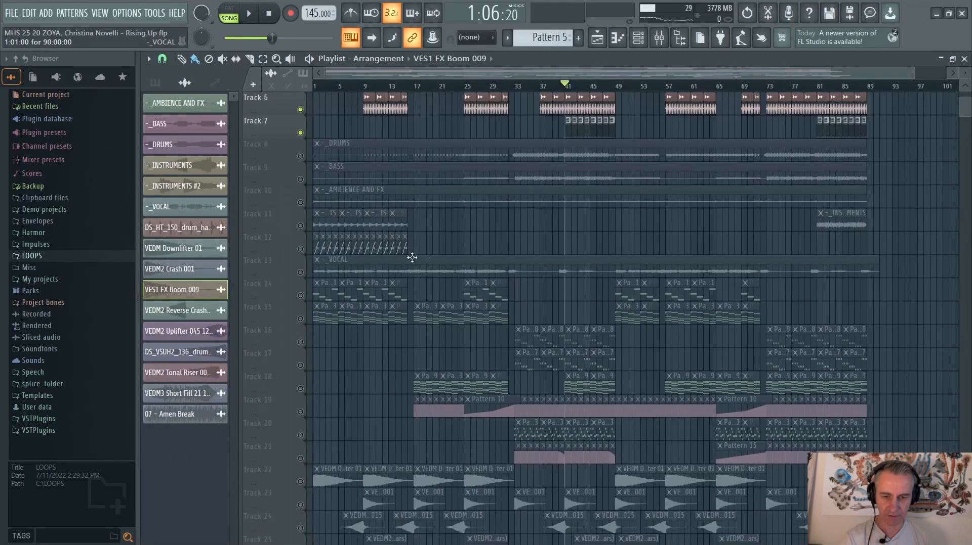
{"action": "scroll", "coordinate": [566, 275], "scroll_direction": "up", "scroll_amount": 3}
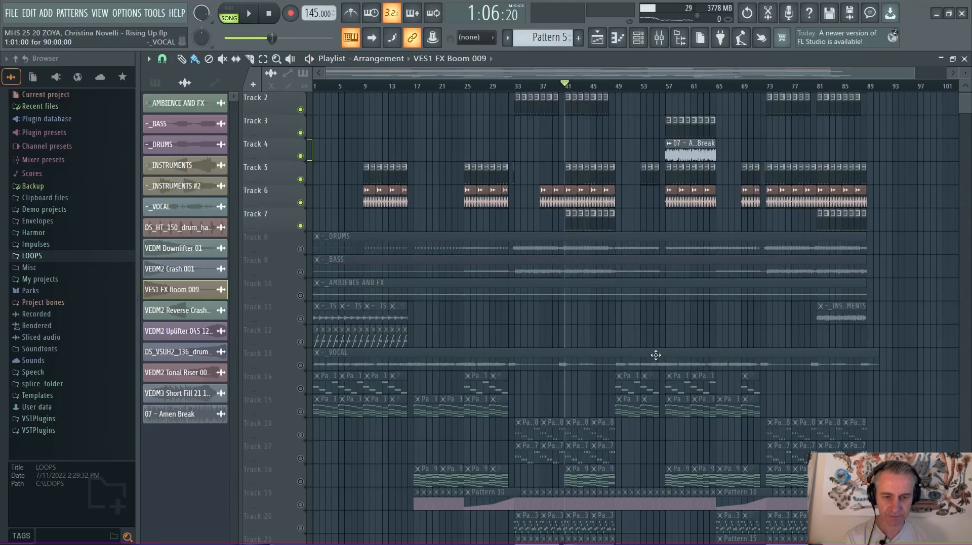
{"action": "scroll", "coordinate": [538, 306], "scroll_direction": "up", "scroll_amount": 5}
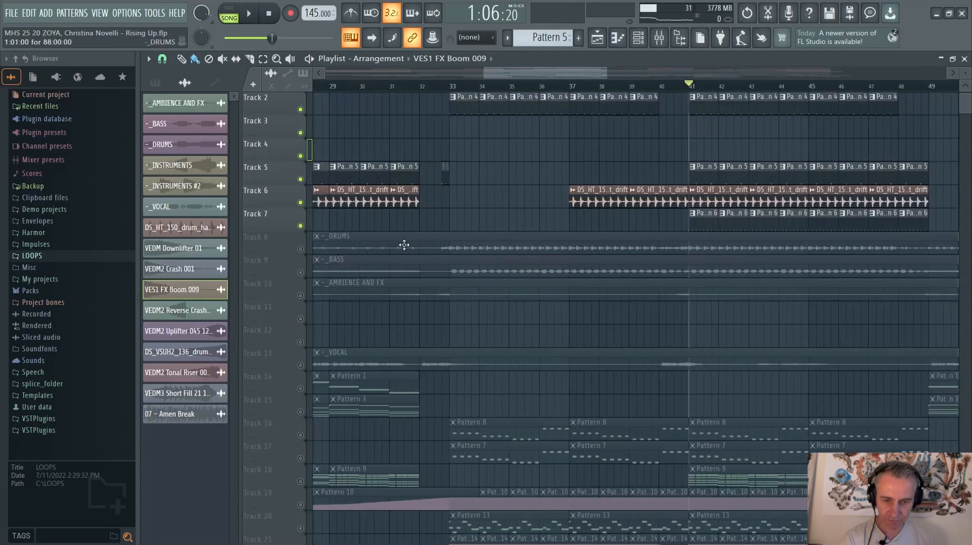
{"action": "scroll", "coordinate": [458, 245], "scroll_direction": "down", "scroll_amount": 4}
{"action": "scroll", "coordinate": [526, 245], "scroll_direction": "up", "scroll_amount": 3}
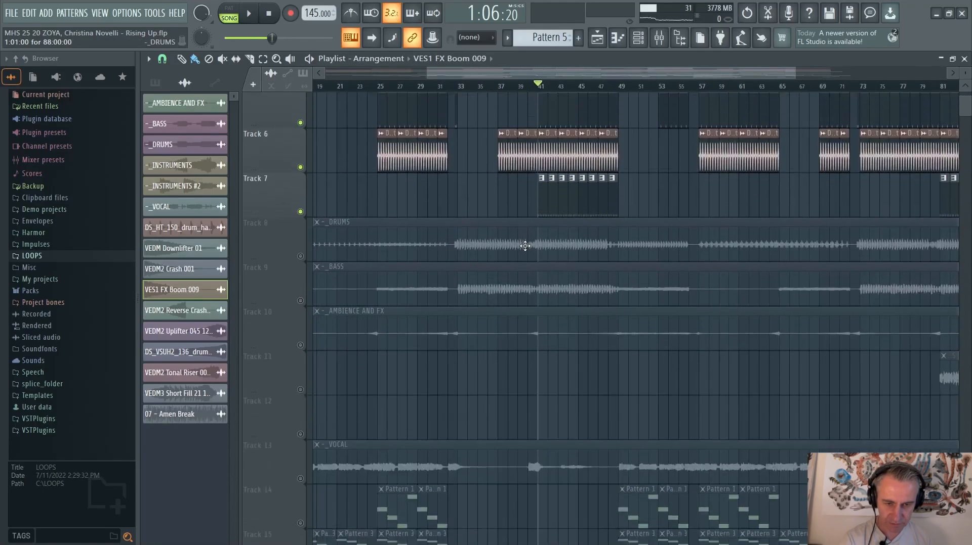
{"action": "scroll", "coordinate": [493, 243], "scroll_direction": "down", "scroll_amount": 1}
{"action": "scroll", "coordinate": [557, 258], "scroll_direction": "up", "scroll_amount": 4}
{"action": "scroll", "coordinate": [840, 348], "scroll_direction": "down", "scroll_amount": 2}
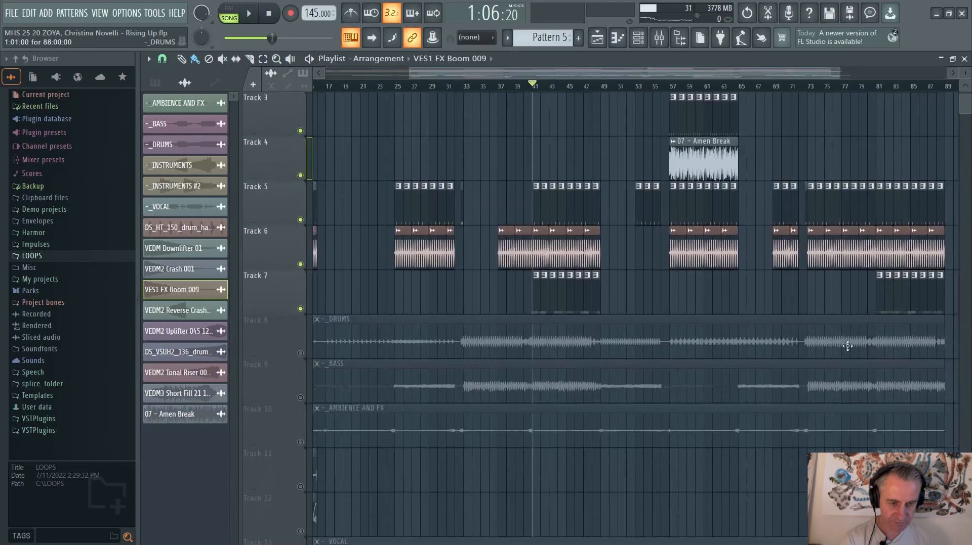
{"action": "scroll", "coordinate": [798, 338], "scroll_direction": "up", "scroll_amount": 3}
{"action": "scroll", "coordinate": [681, 332], "scroll_direction": "down", "scroll_amount": 3}
{"action": "scroll", "coordinate": [782, 350], "scroll_direction": "up", "scroll_amount": 2}
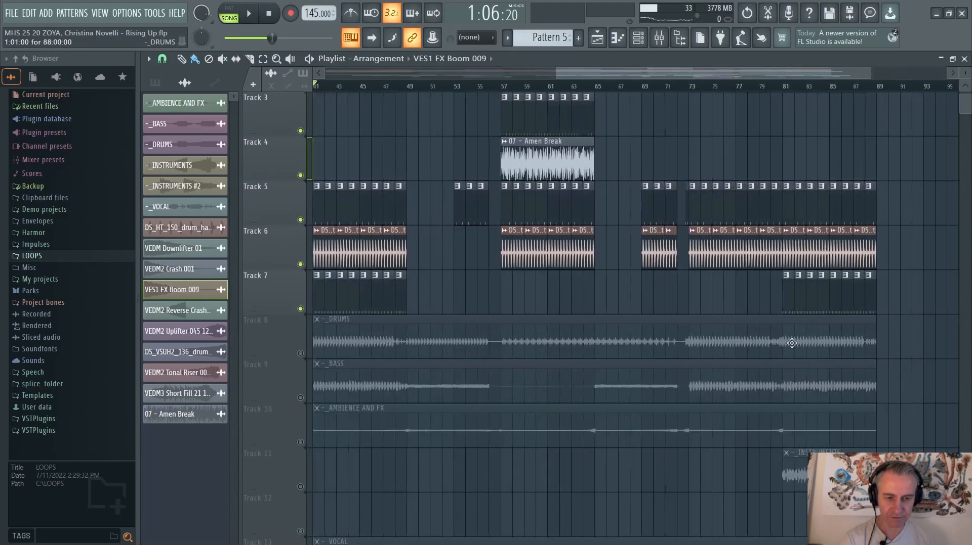
{"action": "scroll", "coordinate": [778, 334], "scroll_direction": "down", "scroll_amount": 1}
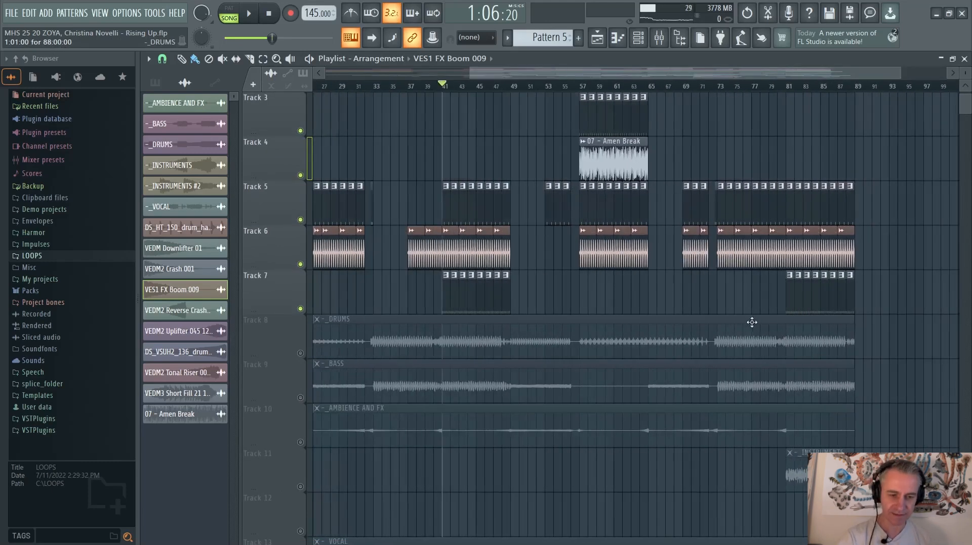
{"action": "scroll", "coordinate": [485, 320], "scroll_direction": "down", "scroll_amount": 4}
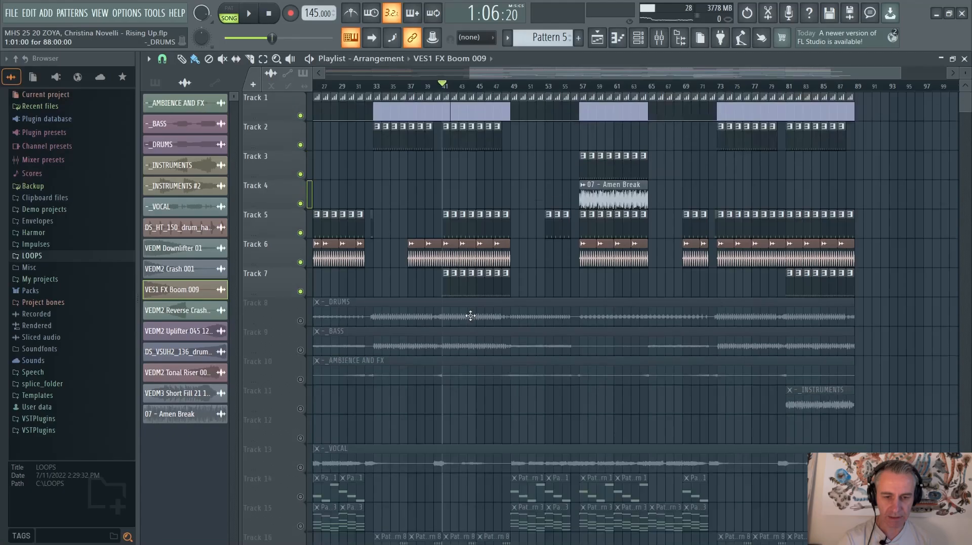
{"action": "scroll", "coordinate": [445, 288], "scroll_direction": "up", "scroll_amount": 3}
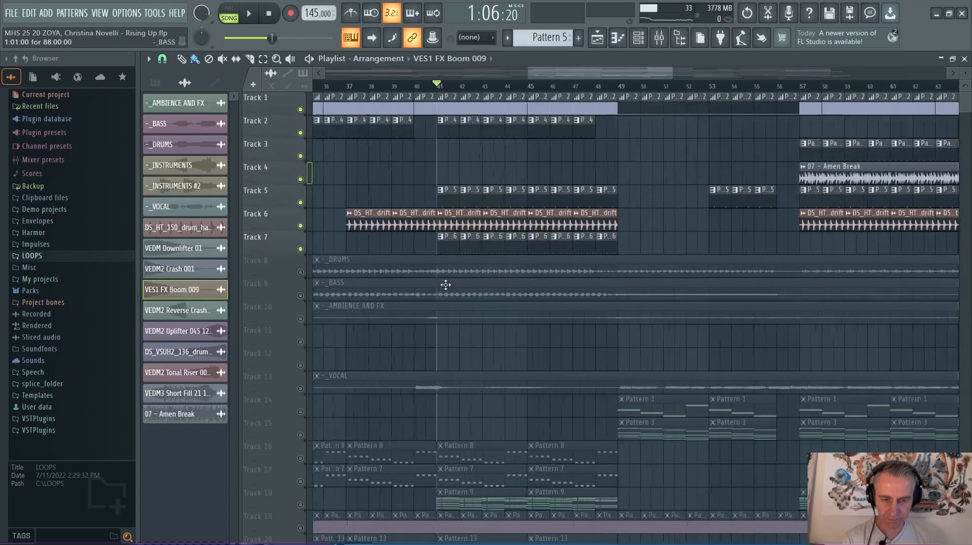
{"action": "scroll", "coordinate": [575, 268], "scroll_direction": "down", "scroll_amount": 3}
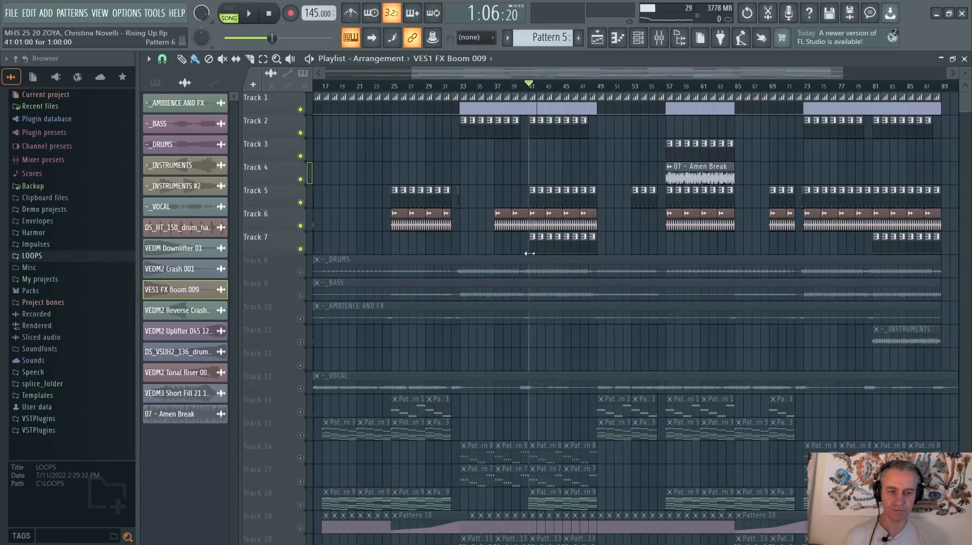
Listen to the drum tracks together from bar 41, with the playlist restored to its smaller window, and stop playback
{"action": "key", "text": "space"}
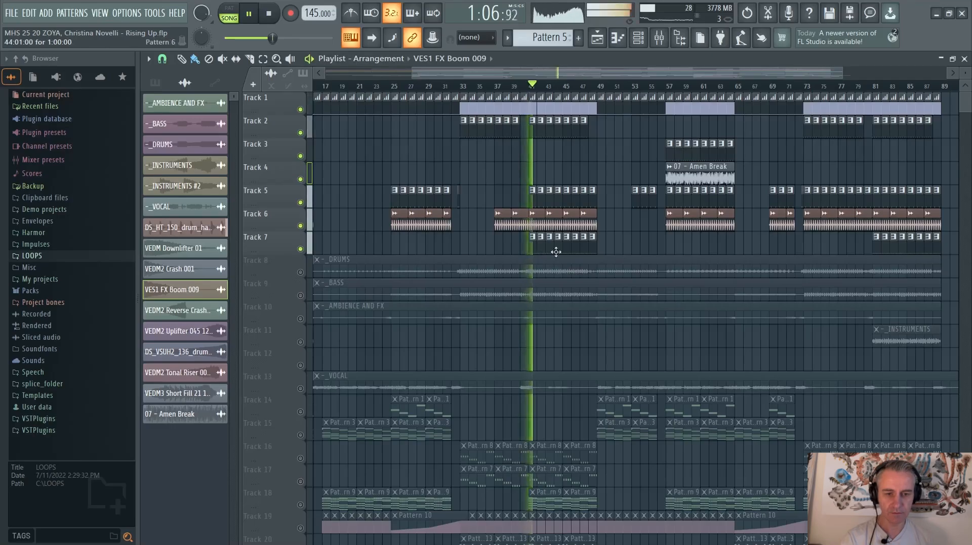
{"action": "scroll", "coordinate": [756, 223], "scroll_direction": "up", "scroll_amount": 2}
{"action": "double_click", "coordinate": [842, 59]}
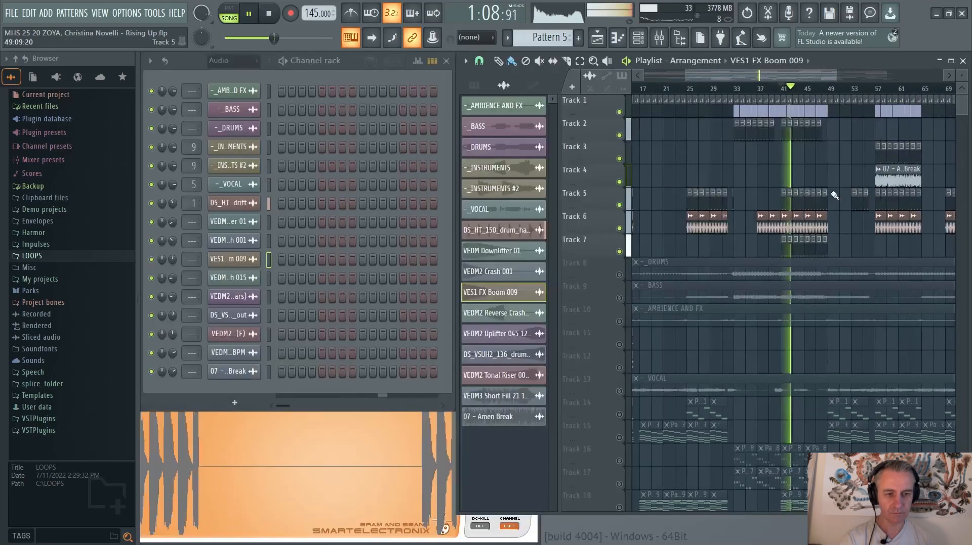
{"action": "key", "text": "space"}
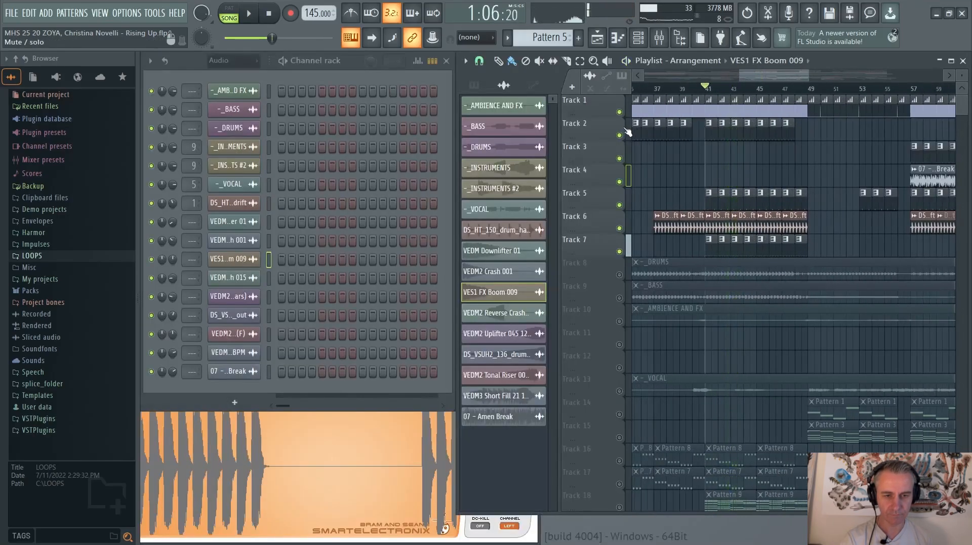
Solo Track 2 and listen to its drum pattern from bar 41
{"action": "right_click", "coordinate": [619, 135]}
{"action": "key", "text": "space"}
{"action": "scroll", "coordinate": [625, 153], "scroll_direction": "down", "scroll_amount": 2}
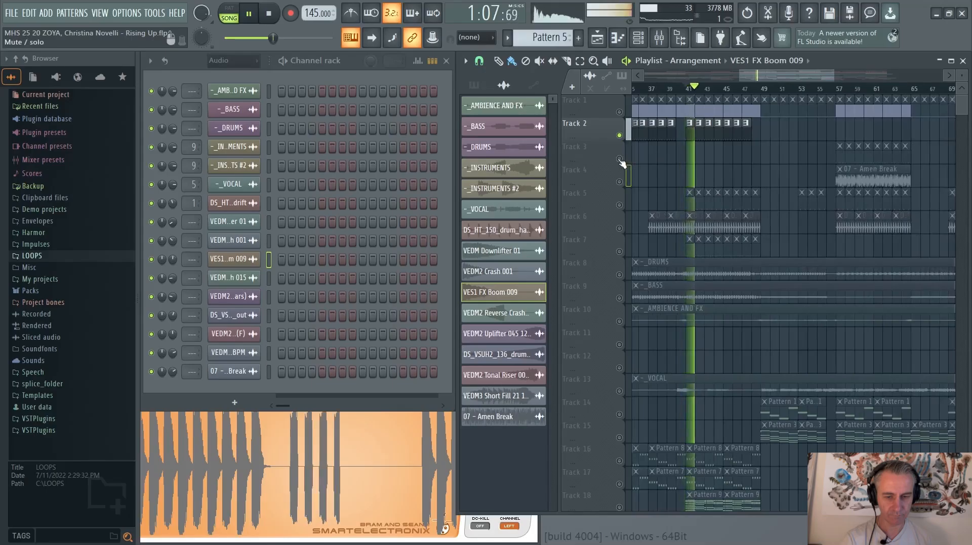
{"action": "key", "text": "space"}
Solo Track 3 and listen to its pattern from bar 57
{"action": "right_click", "coordinate": [619, 160]}
{"action": "scroll", "coordinate": [627, 162], "scroll_direction": "down", "scroll_amount": 3}
{"action": "scroll", "coordinate": [759, 163], "scroll_direction": "up", "scroll_amount": 5}
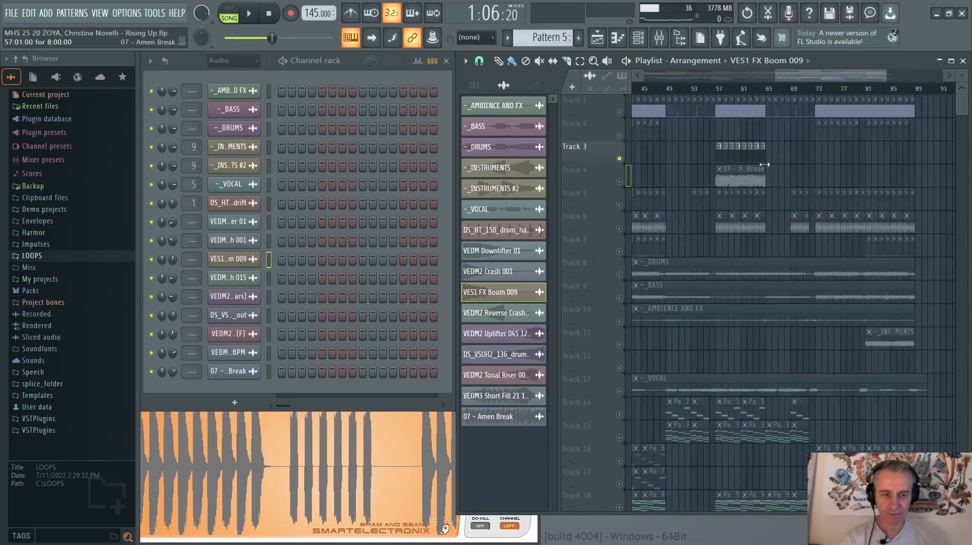
{"action": "scroll", "coordinate": [754, 156], "scroll_direction": "down", "scroll_amount": 2}
{"action": "left_click", "coordinate": [707, 93]}
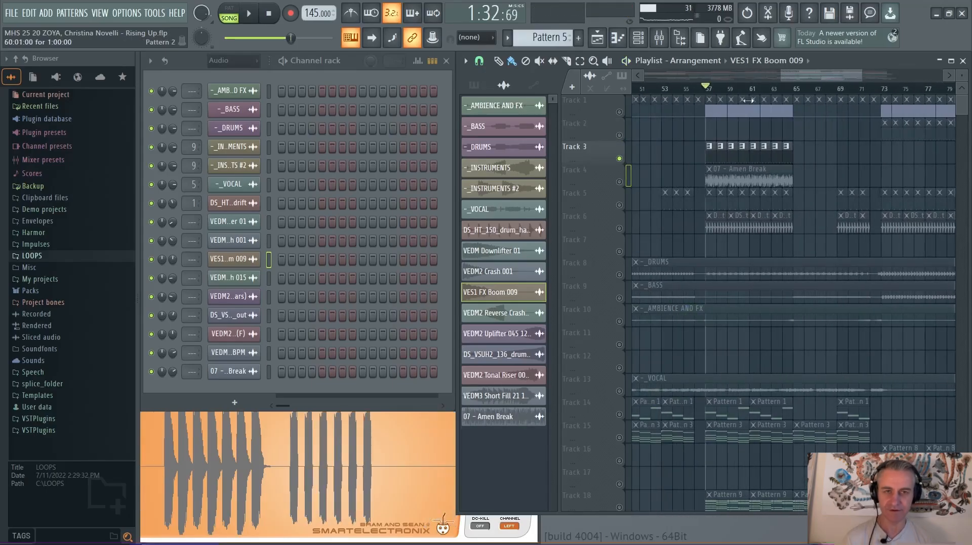
{"action": "scroll", "coordinate": [846, 145], "scroll_direction": "down", "scroll_amount": 1}
{"action": "key", "text": "space"}
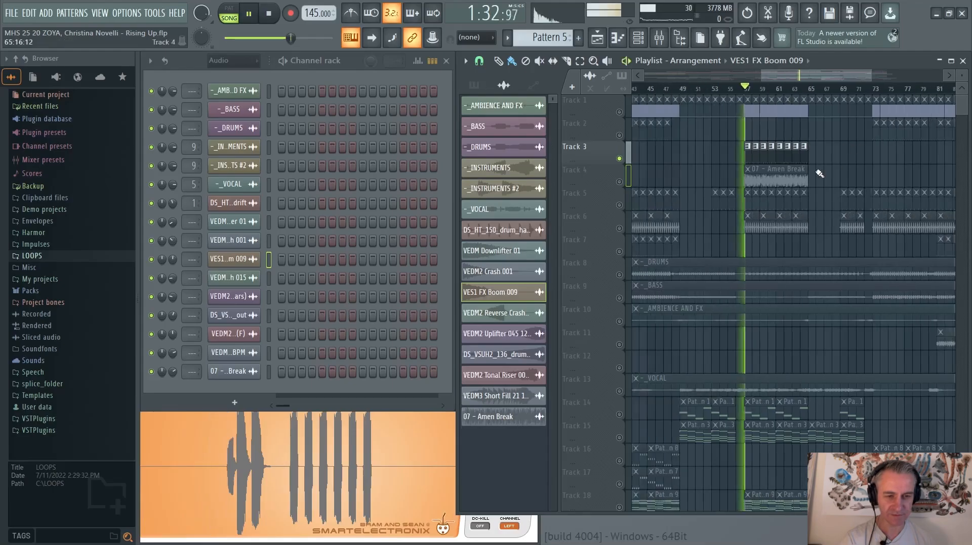
Solo the Amen Break on Track 4, the pattern on Track 5 and the drum loop on Track 6 in turn during playback
{"action": "right_click", "coordinate": [619, 183]}
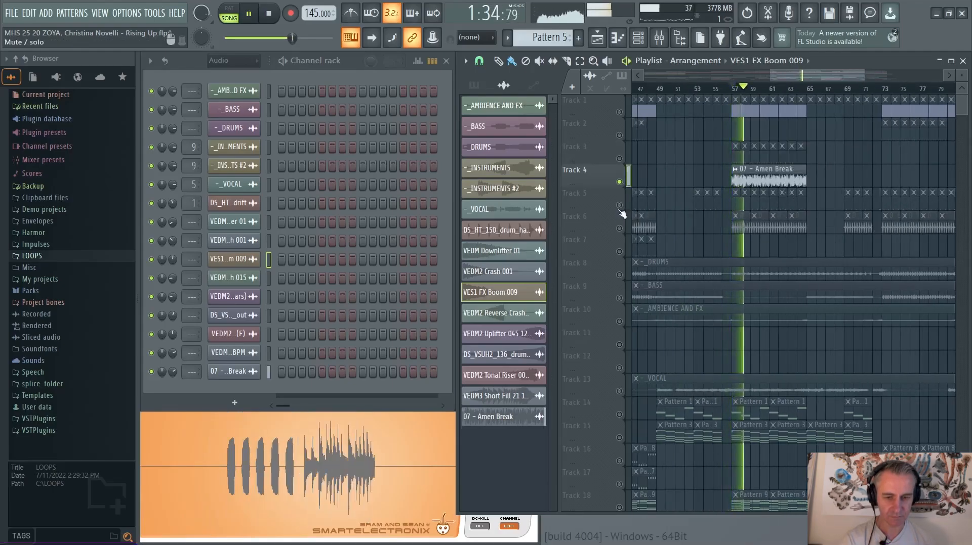
{"action": "right_click", "coordinate": [619, 205]}
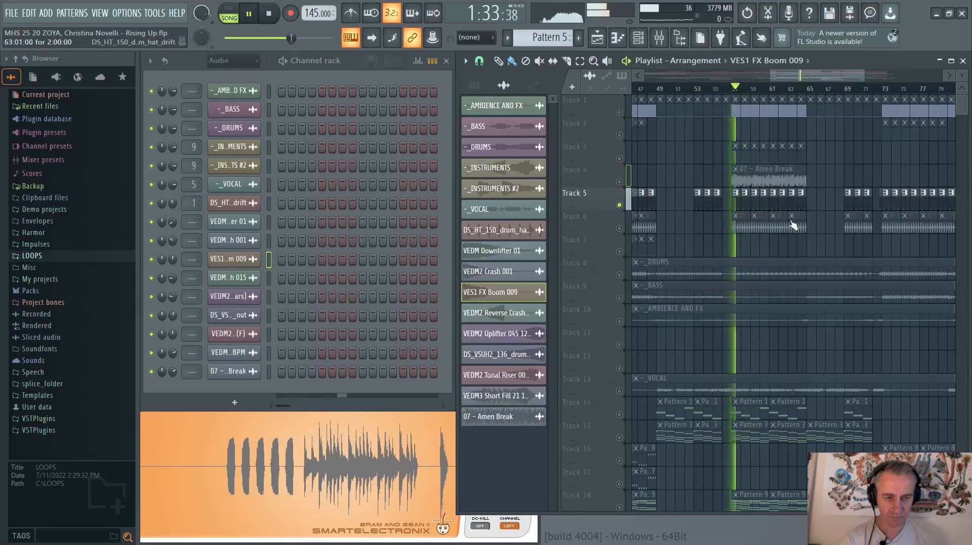
{"action": "right_click", "coordinate": [619, 228]}
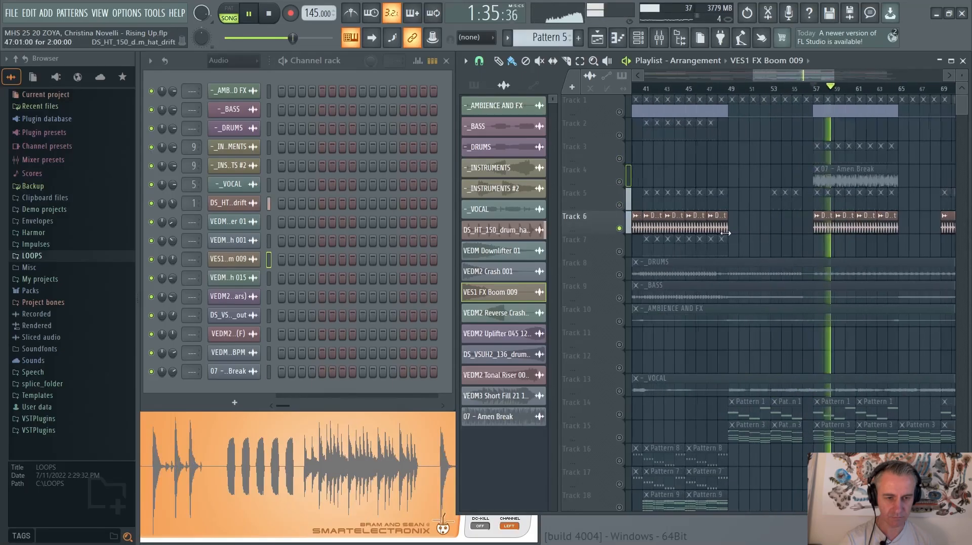
Solo Track 7, listen to its pattern from bar 43 and stop playback
{"action": "right_click", "coordinate": [618, 251]}
{"action": "left_click", "coordinate": [664, 89]}
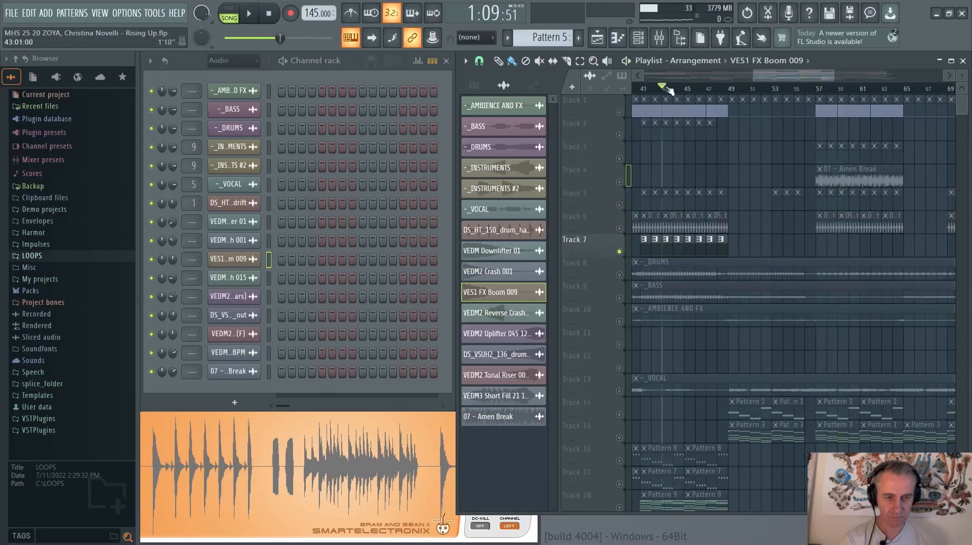
{"action": "scroll", "coordinate": [715, 208], "scroll_direction": "down", "scroll_amount": 2}
{"action": "scroll", "coordinate": [725, 259], "scroll_direction": "up", "scroll_amount": 3}
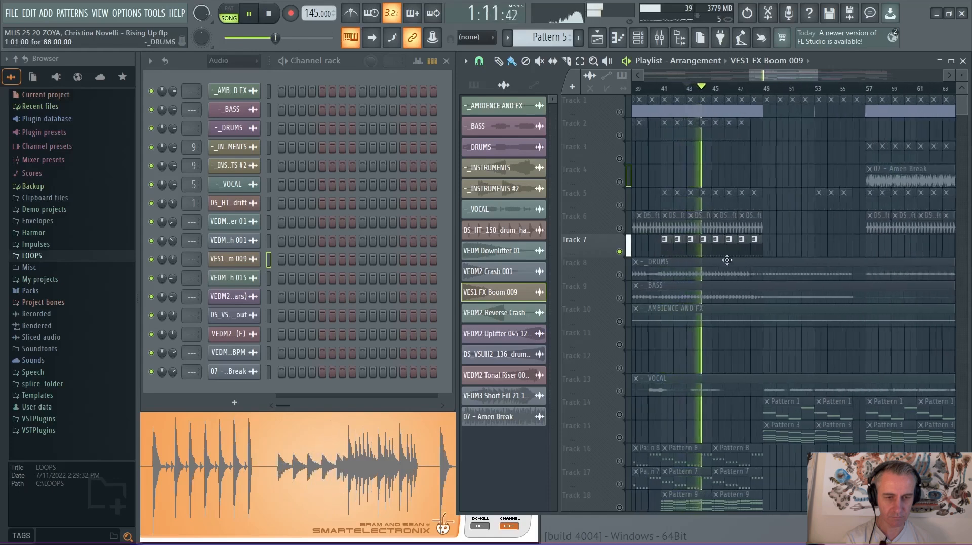
{"action": "scroll", "coordinate": [719, 268], "scroll_direction": "down", "scroll_amount": 3}
{"action": "key", "text": "space"}
Make all playlist tracks audible again and bring the tracks from Track 8 downward into view
{"action": "right_click", "coordinate": [620, 322]}
{"action": "right_click", "coordinate": [619, 321]}
{"action": "left_click_drag", "start_coordinate": [723, 316], "coordinate": [754, 155]}
{"action": "scroll", "coordinate": [754, 154], "scroll_direction": "down", "scroll_amount": 3}
{"action": "scroll", "coordinate": [723, 157], "scroll_direction": "down", "scroll_amount": 1}
{"action": "scroll", "coordinate": [722, 158], "scroll_direction": "up", "scroll_amount": 4}
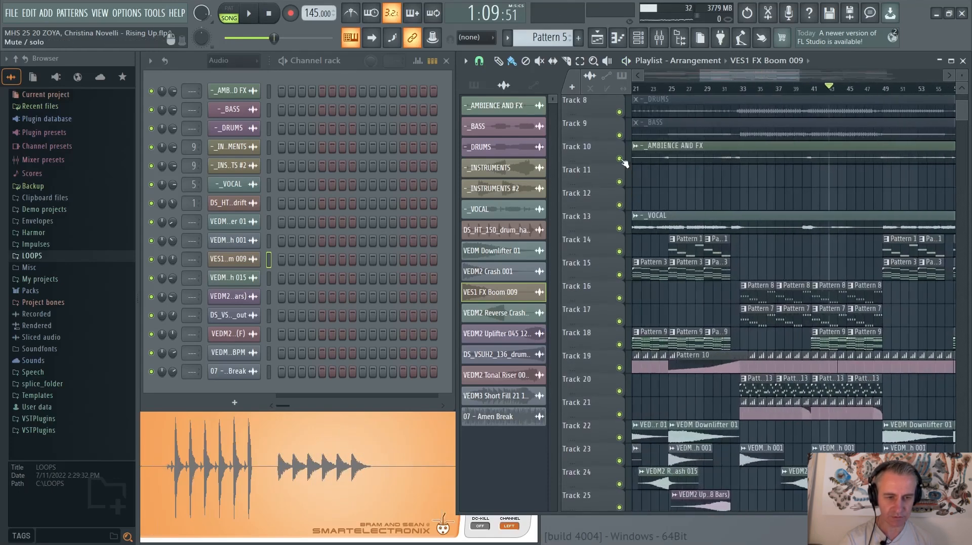
Solo the _AMBIENCE AND FX track and listen to its transition into bar 33
{"action": "right_click", "coordinate": [619, 159]}
{"action": "scroll", "coordinate": [737, 121], "scroll_direction": "up", "scroll_amount": 2}
{"action": "scroll", "coordinate": [737, 121], "scroll_direction": "up", "scroll_amount": 1}
{"action": "left_click", "coordinate": [741, 89]}
{"action": "key", "text": "space"}
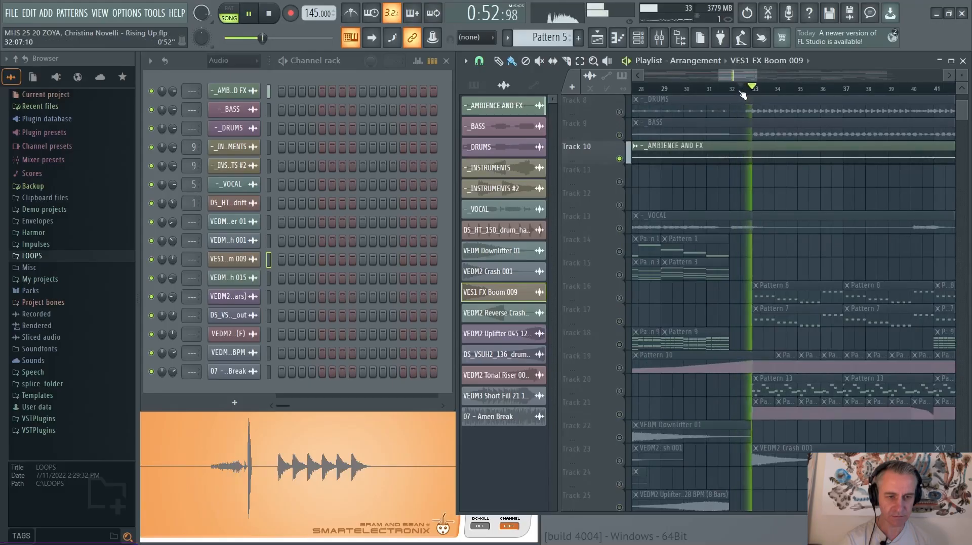
{"action": "key", "text": "space"}
Normalize the _AMBIENCE AND FX audio clip and play it soloed just before bar 33
{"action": "scroll", "coordinate": [711, 147], "scroll_direction": "down", "scroll_amount": 4}
{"action": "double_click", "coordinate": [719, 147]}
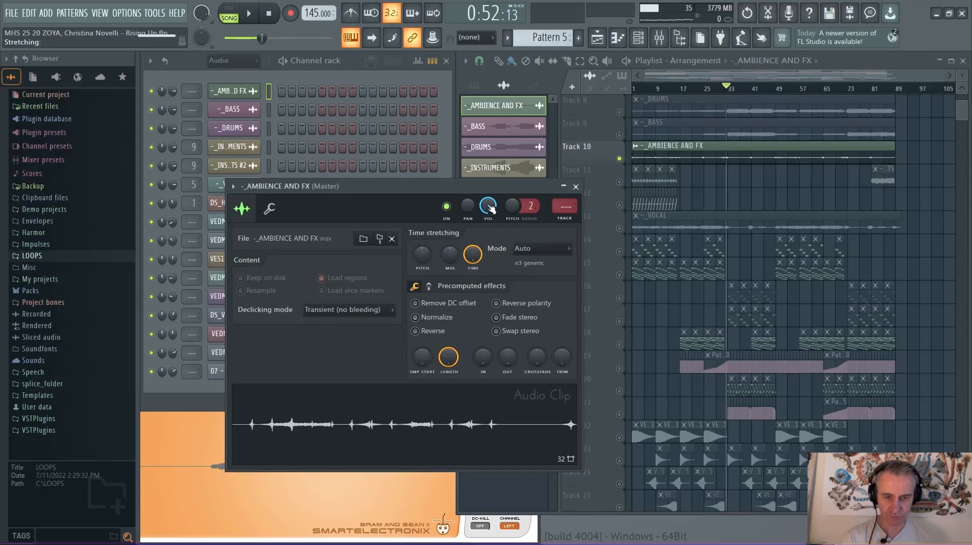
{"action": "right_click", "coordinate": [619, 161]}
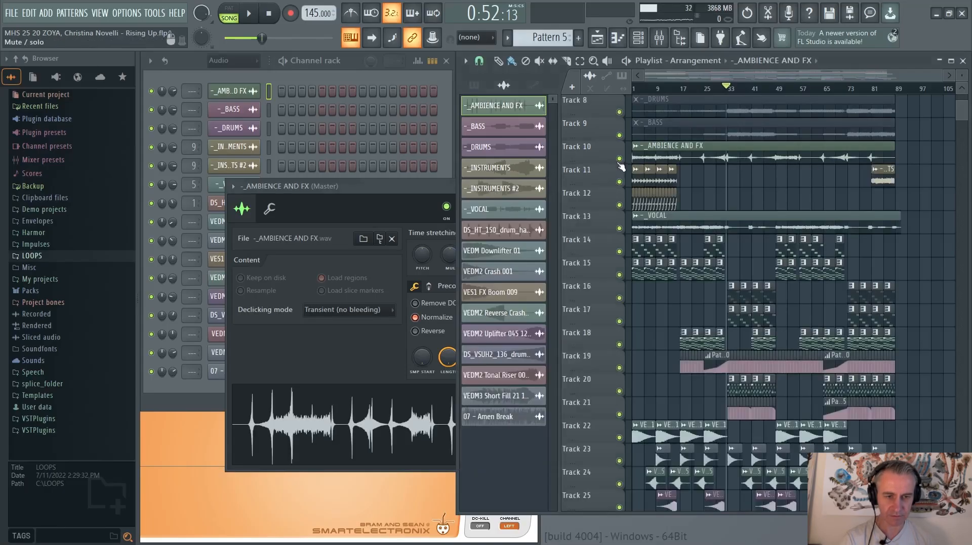
{"action": "right_click", "coordinate": [618, 161]}
{"action": "scroll", "coordinate": [725, 152], "scroll_direction": "up", "scroll_amount": 5}
{"action": "key", "text": "space"}
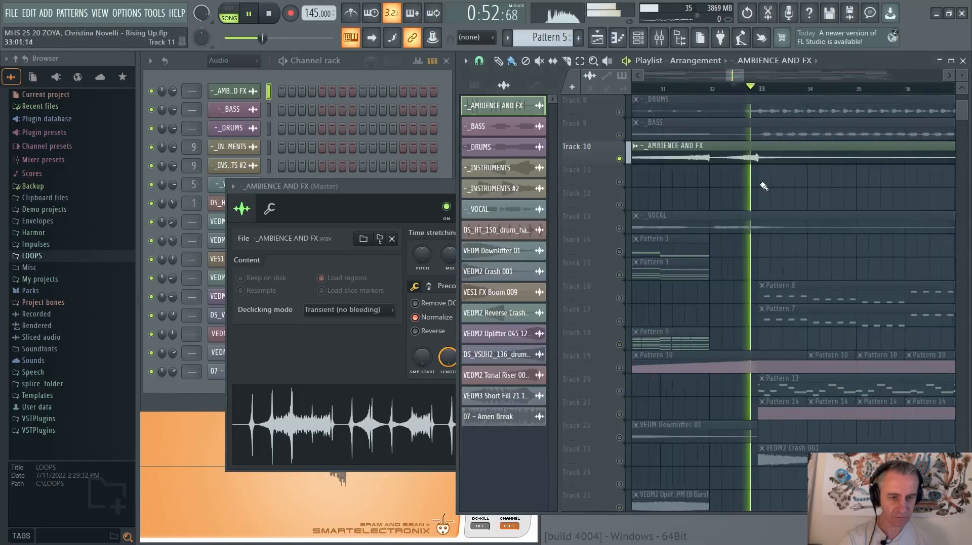
Unsolo the _AMBIENCE AND FX track and listen to its effects in the full mix around bar 33
{"action": "right_click", "coordinate": [619, 158]}
{"action": "scroll", "coordinate": [649, 160], "scroll_direction": "up", "scroll_amount": 3}
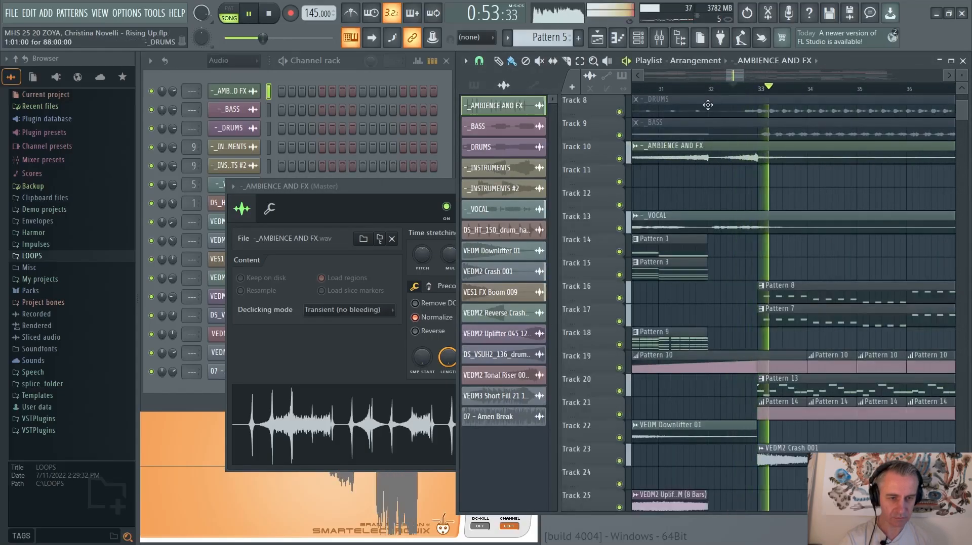
{"action": "scroll", "coordinate": [790, 183], "scroll_direction": "down", "scroll_amount": 8}
{"action": "scroll", "coordinate": [734, 177], "scroll_direction": "up", "scroll_amount": 3}
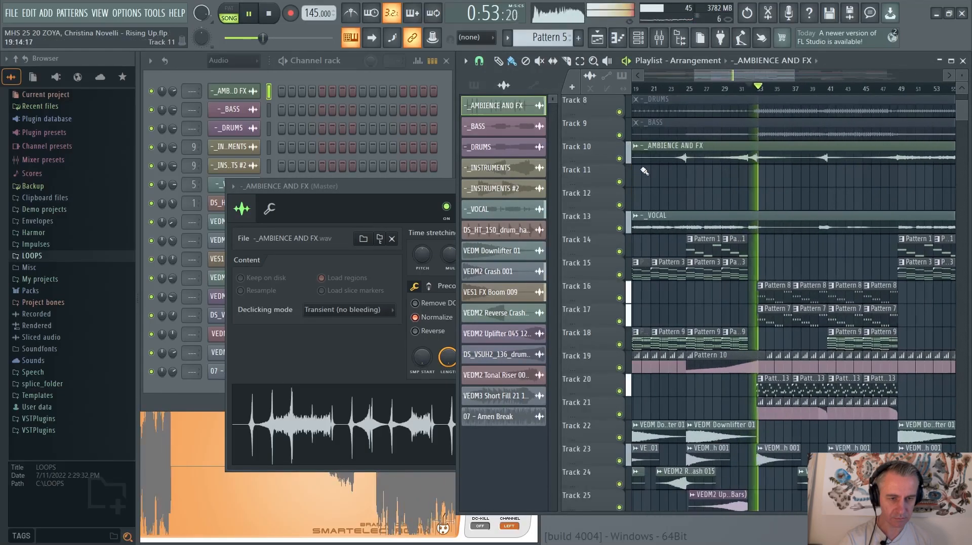
{"action": "scroll", "coordinate": [644, 172], "scroll_direction": "down", "scroll_amount": 3}
{"action": "scroll", "coordinate": [645, 171], "scroll_direction": "up", "scroll_amount": 6}
Listen to the ambience effects in the full mix leading into bar 17 and from bar 24 into bar 25
{"action": "left_click", "coordinate": [751, 89]}
{"action": "scroll", "coordinate": [804, 153], "scroll_direction": "up", "scroll_amount": 1}
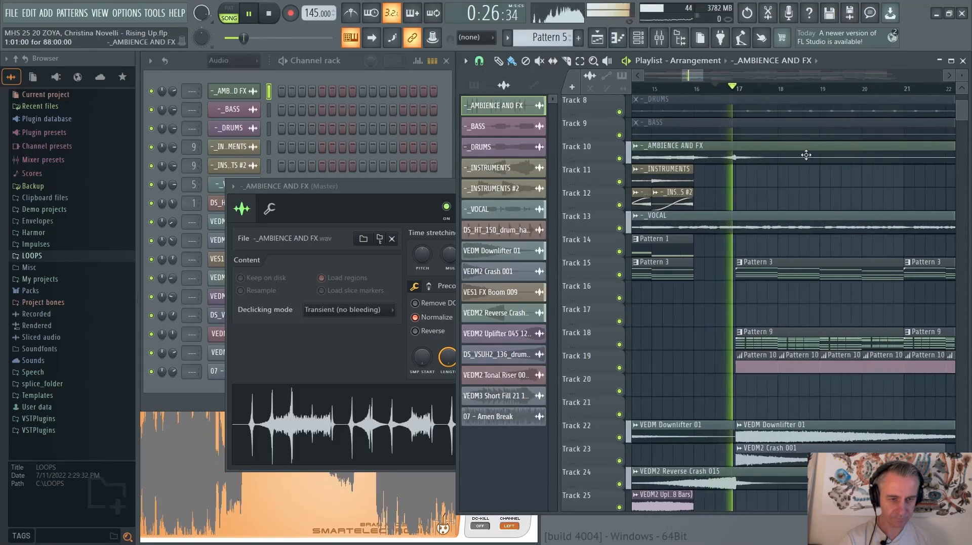
{"action": "scroll", "coordinate": [804, 155], "scroll_direction": "down", "scroll_amount": 4}
{"action": "scroll", "coordinate": [792, 148], "scroll_direction": "up", "scroll_amount": 4}
{"action": "left_click", "coordinate": [754, 90]}
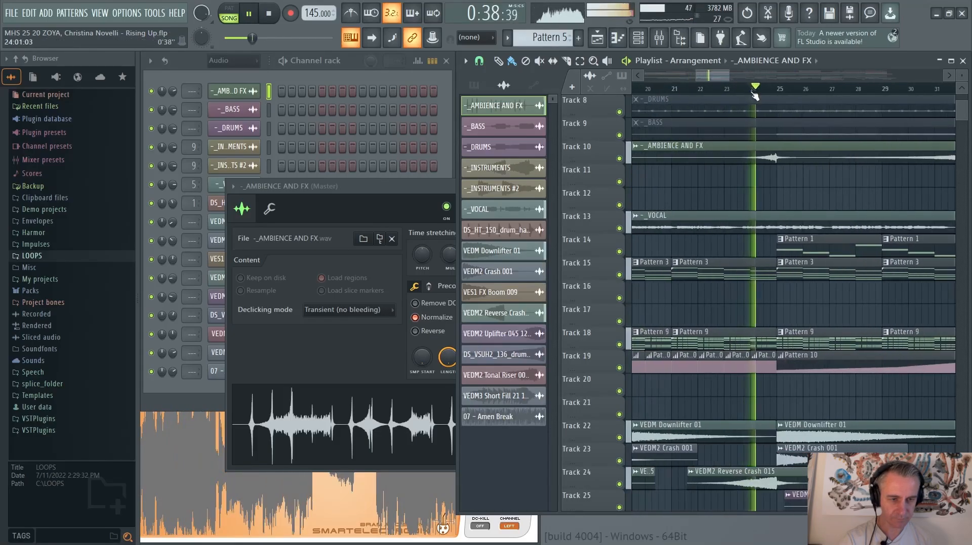
{"action": "scroll", "coordinate": [754, 95], "scroll_direction": "down", "scroll_amount": 6}
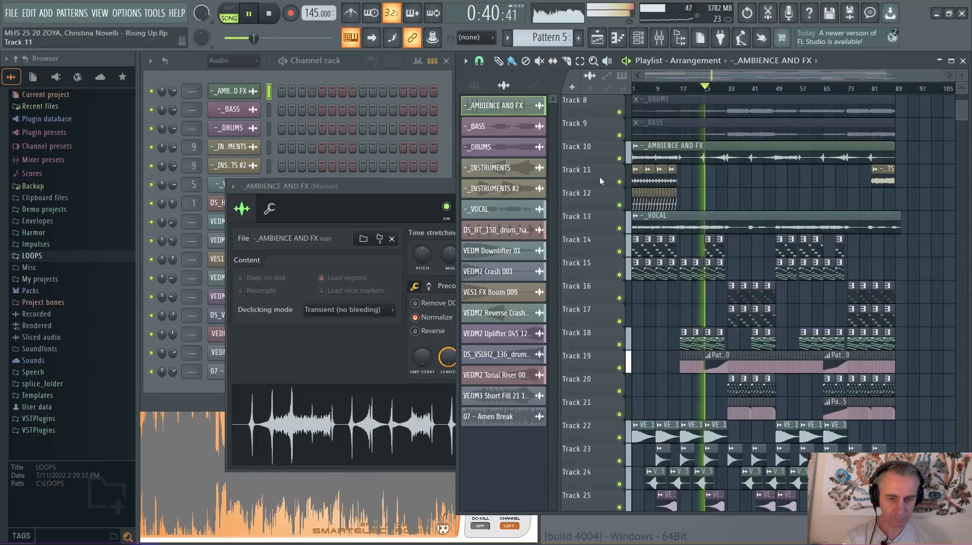
Stop playback and close the _AMBIENCE AND FX audio clip's settings
{"action": "key", "text": "space"}
{"action": "left_click", "coordinate": [394, 189]}
{"action": "key", "text": "Escape"}
Solo the _AMBIENCE AND FX track, listen to its transition from bar 32 into bar 33, and unsolo it
{"action": "scroll", "coordinate": [734, 304], "scroll_direction": "down", "scroll_amount": 4}
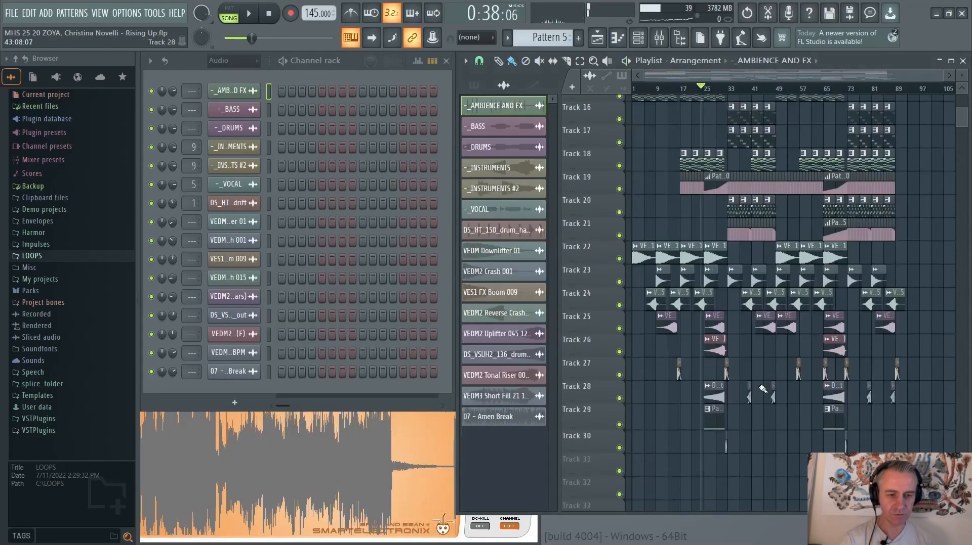
{"action": "scroll", "coordinate": [710, 378], "scroll_direction": "up", "scroll_amount": 4}
{"action": "scroll", "coordinate": [728, 354], "scroll_direction": "up", "scroll_amount": 5}
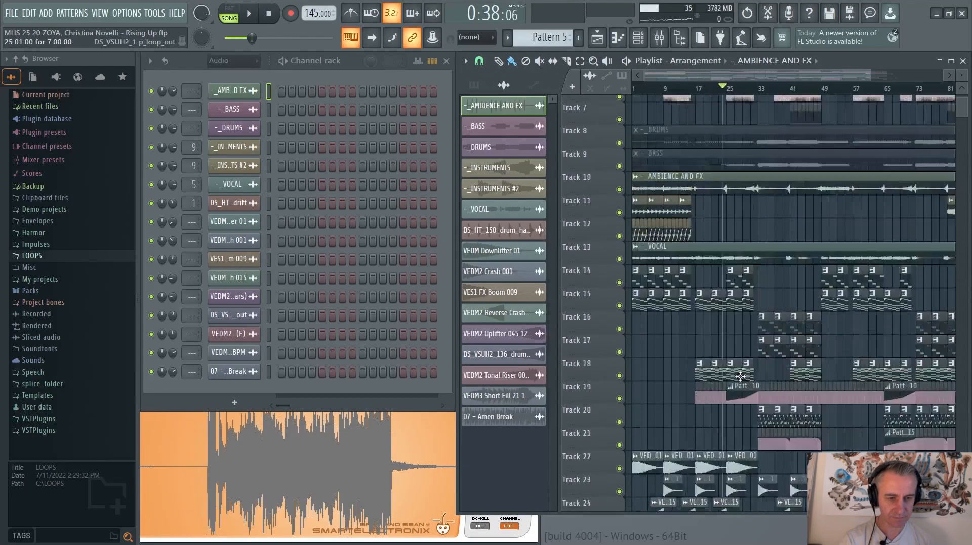
{"action": "scroll", "coordinate": [734, 345], "scroll_direction": "down", "scroll_amount": 3}
{"action": "scroll", "coordinate": [733, 346], "scroll_direction": "up", "scroll_amount": 8}
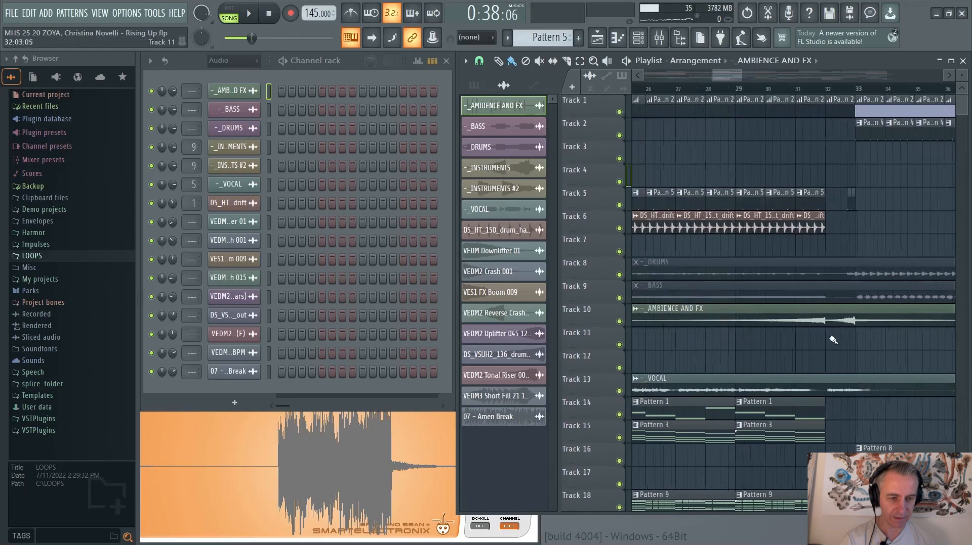
{"action": "scroll", "coordinate": [655, 329], "scroll_direction": "down", "scroll_amount": 2}
{"action": "right_click", "coordinate": [619, 322]}
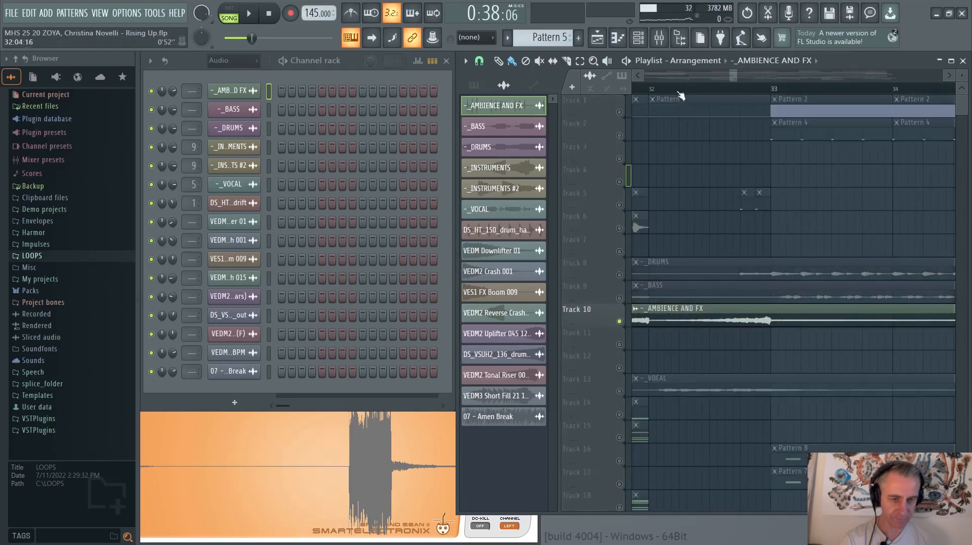
{"action": "left_click", "coordinate": [655, 93]}
{"action": "key", "text": "space"}
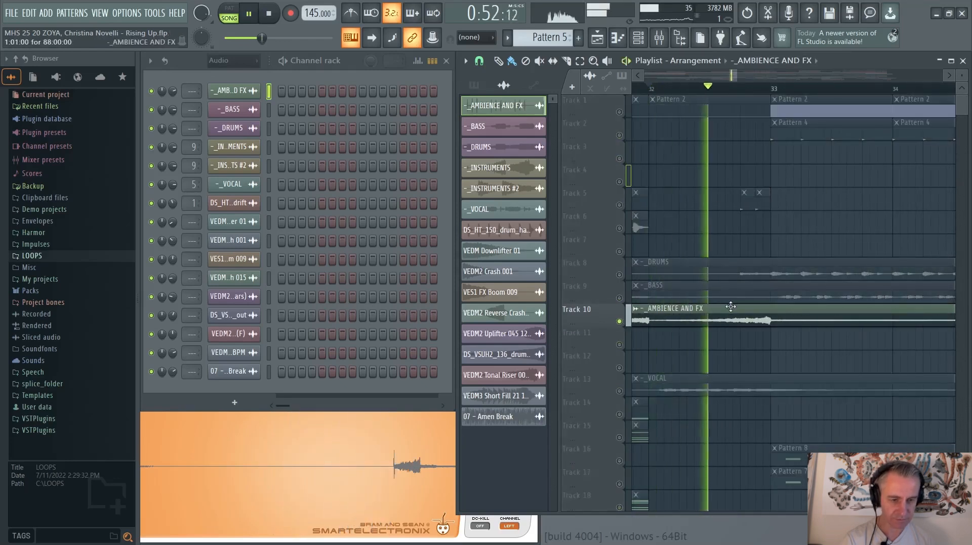
{"action": "scroll", "coordinate": [759, 319], "scroll_direction": "down", "scroll_amount": 8}
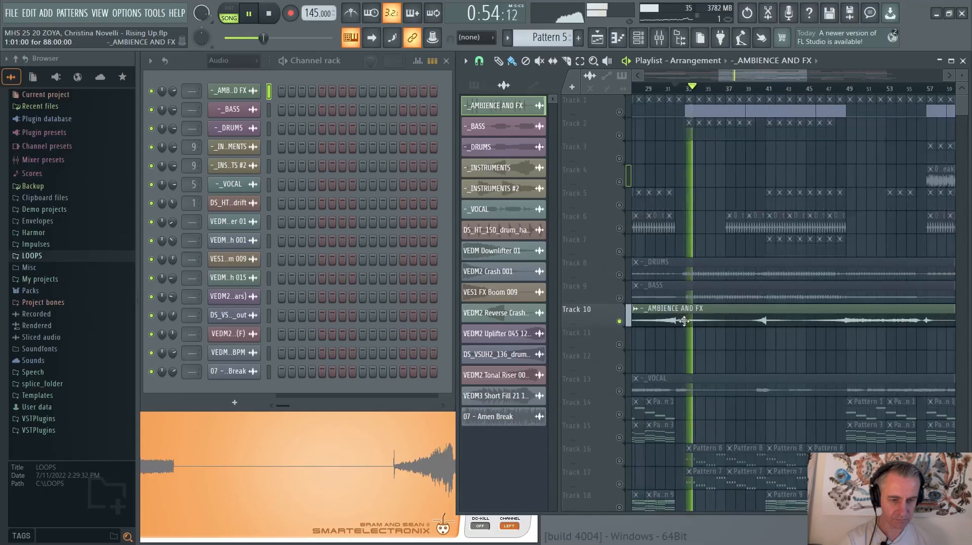
{"action": "key", "text": "space"}
{"action": "scroll", "coordinate": [769, 326], "scroll_direction": "down", "scroll_amount": 1}
{"action": "right_click", "coordinate": [619, 322]}
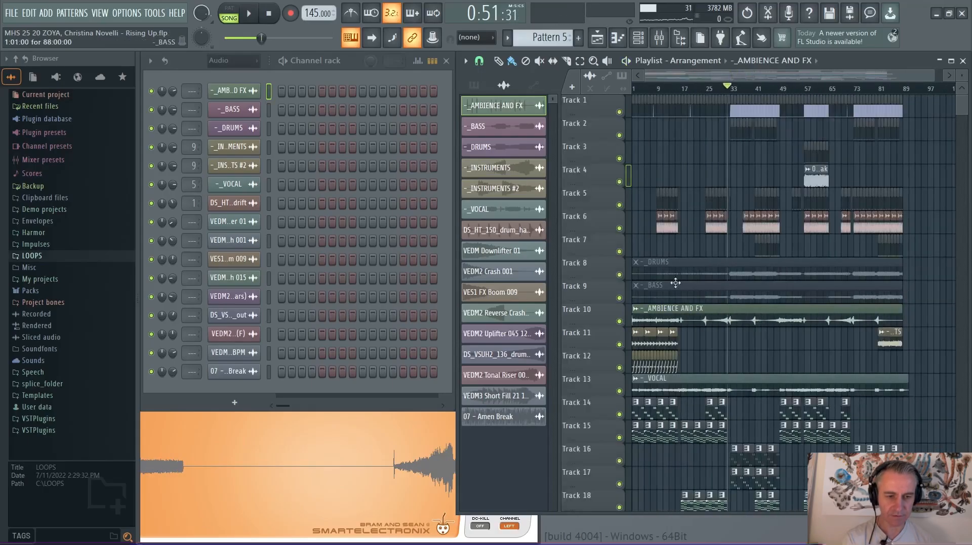
Solo the _INSTRUMENTS track on Track 11 and listen to it from the start of the song
{"action": "scroll", "coordinate": [703, 273], "scroll_direction": "down", "scroll_amount": 3}
{"action": "scroll", "coordinate": [610, 226], "scroll_direction": "up", "scroll_amount": 6}
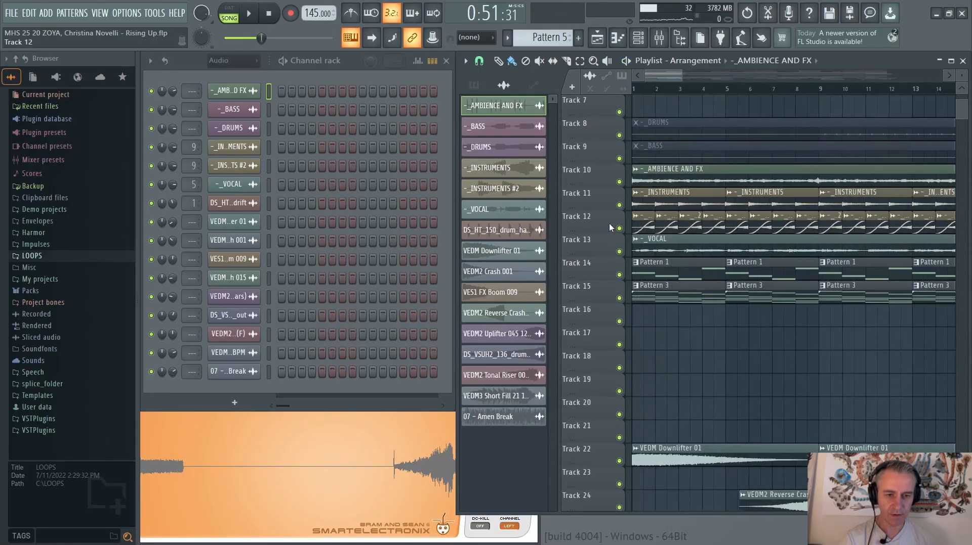
{"action": "right_click", "coordinate": [618, 205]}
{"action": "left_click", "coordinate": [634, 90]}
{"action": "scroll", "coordinate": [586, 190], "scroll_direction": "up", "scroll_amount": 3}
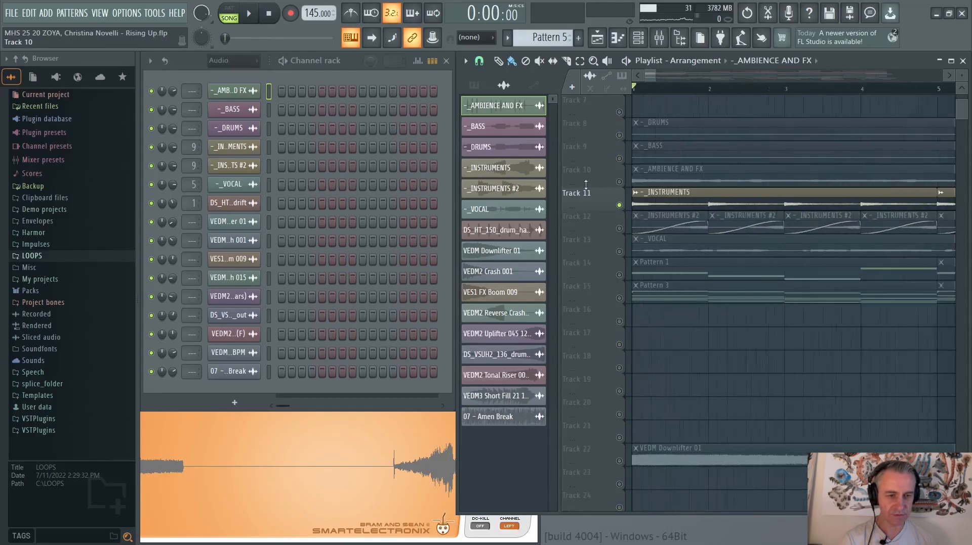
{"action": "scroll", "coordinate": [586, 191], "scroll_direction": "down", "scroll_amount": 6}
{"action": "scroll", "coordinate": [587, 187], "scroll_direction": "up", "scroll_amount": 4}
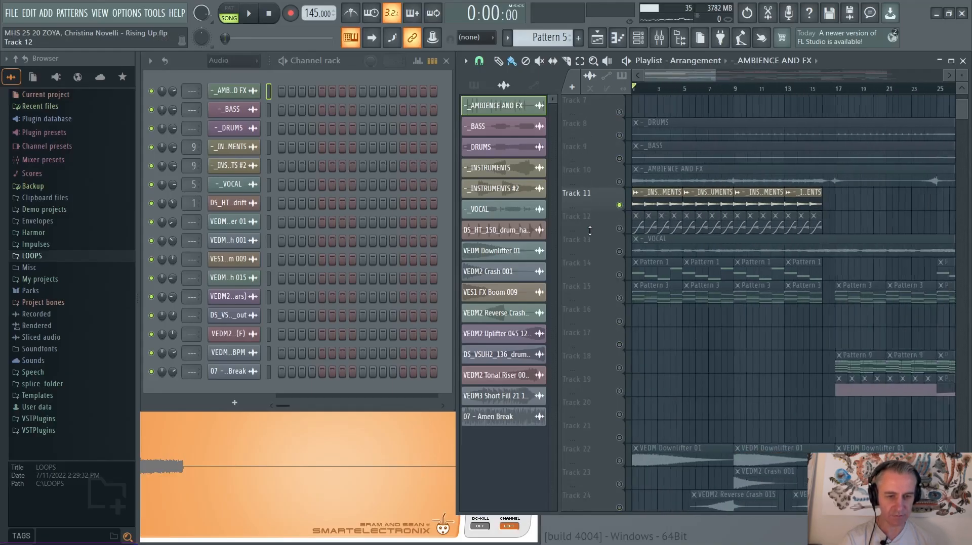
{"action": "key", "text": "space"}
{"action": "scroll", "coordinate": [590, 231], "scroll_direction": "down", "scroll_amount": 2}
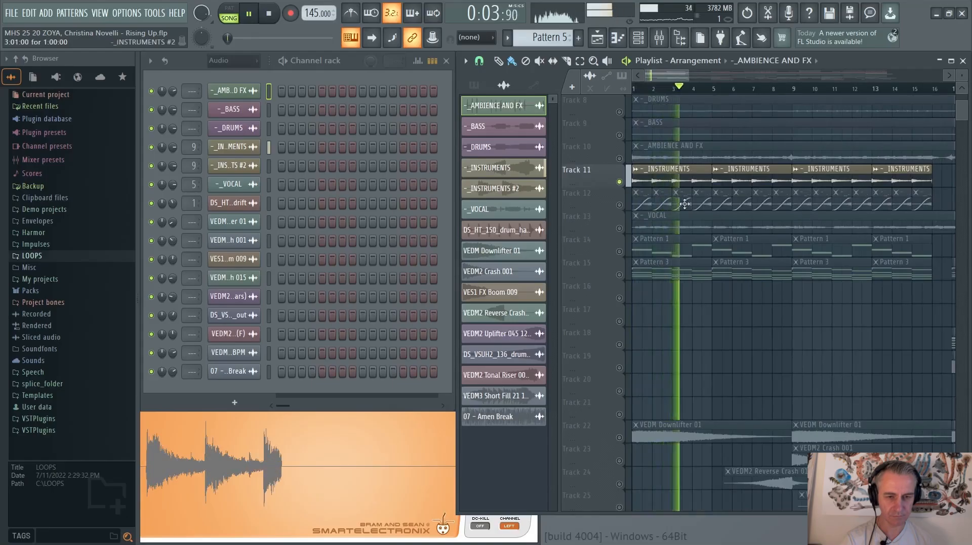
{"action": "key", "text": "space"}
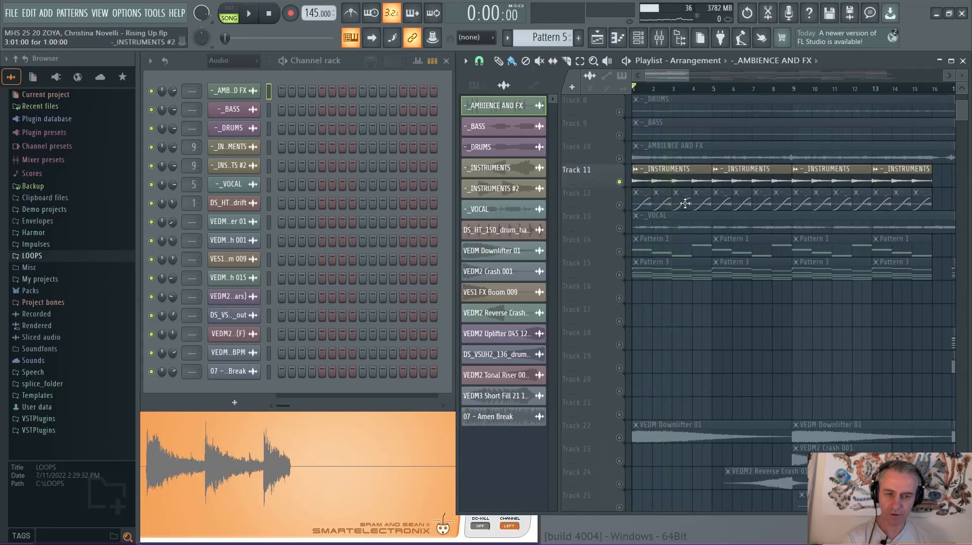
Listen to _INSTRUMENTS #2 alone from the start of the song and bring in the _INSTRUMENTS track during playback
{"action": "left_click", "coordinate": [620, 206]}
{"action": "scroll", "coordinate": [626, 207], "scroll_direction": "up", "scroll_amount": 2}
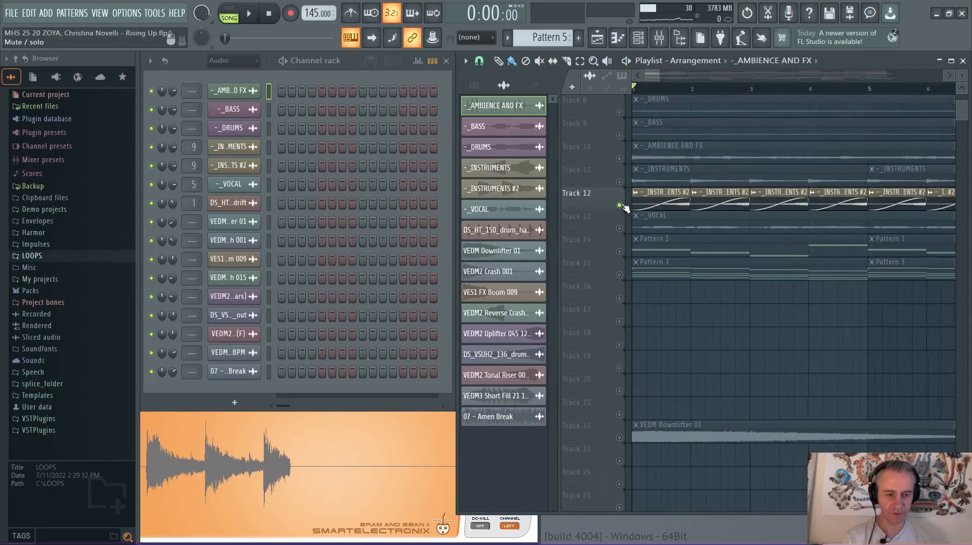
{"action": "key", "text": "space"}
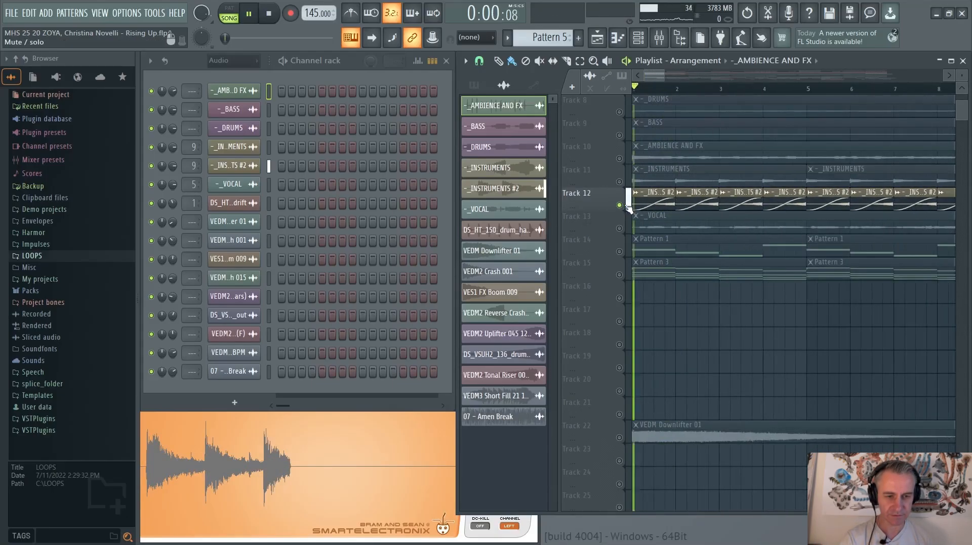
{"action": "left_click", "coordinate": [620, 182], "text": "ctrl"}
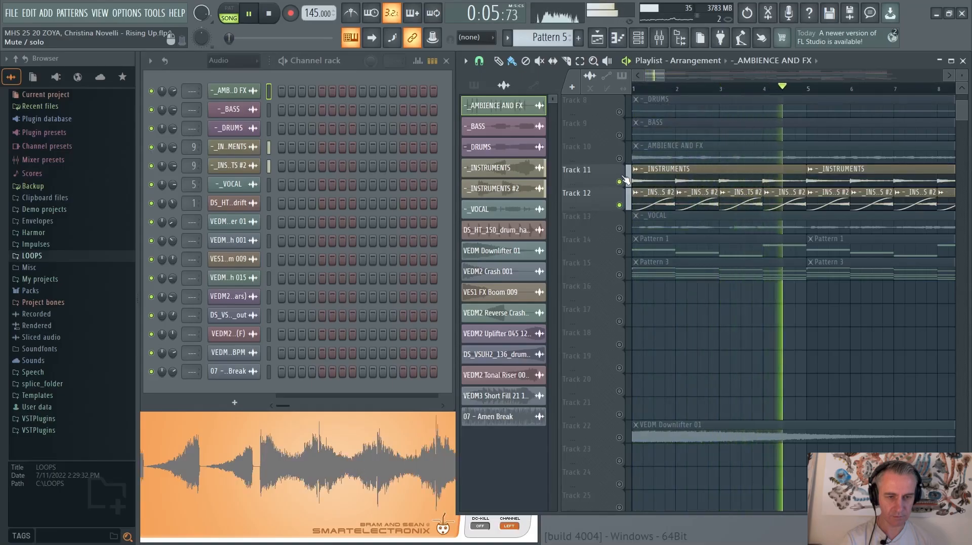
{"action": "key", "text": "space"}
Open the settings of the _INSTRUMENTS and _INSTRUMENTS #2 clips and examine their Normalize and Reverse effects
{"action": "scroll", "coordinate": [661, 200], "scroll_direction": "down", "scroll_amount": 2}
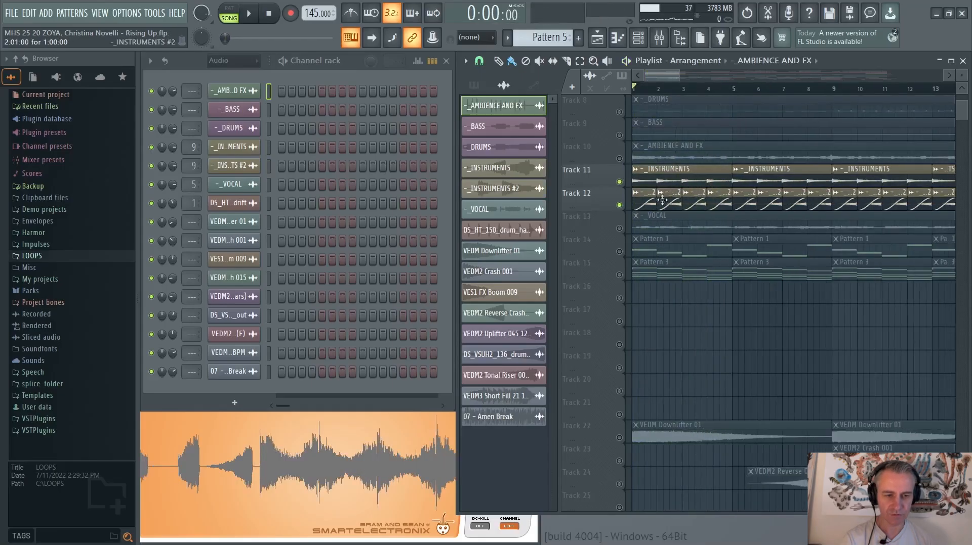
{"action": "double_click", "coordinate": [672, 169]}
{"action": "scroll", "coordinate": [672, 170], "scroll_direction": "down", "scroll_amount": 3}
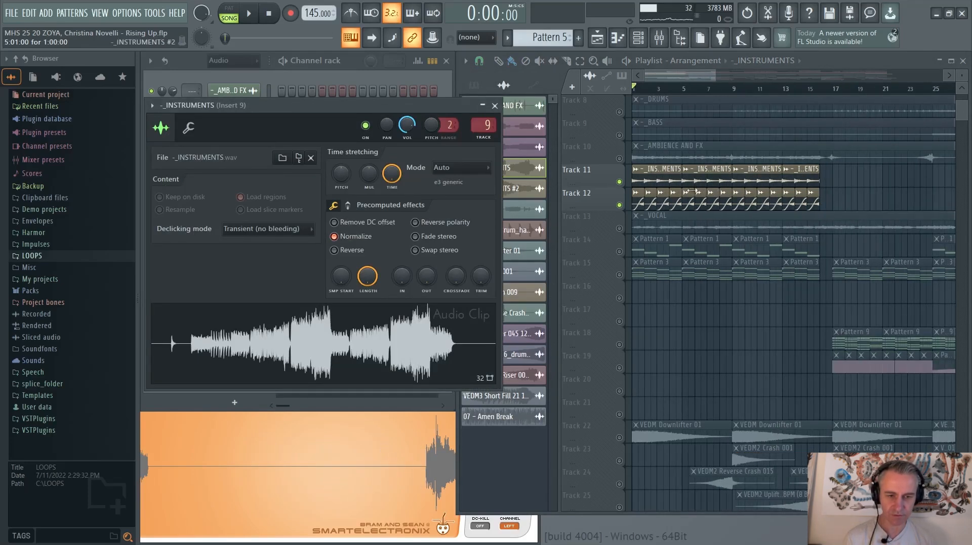
{"action": "double_click", "coordinate": [651, 201]}
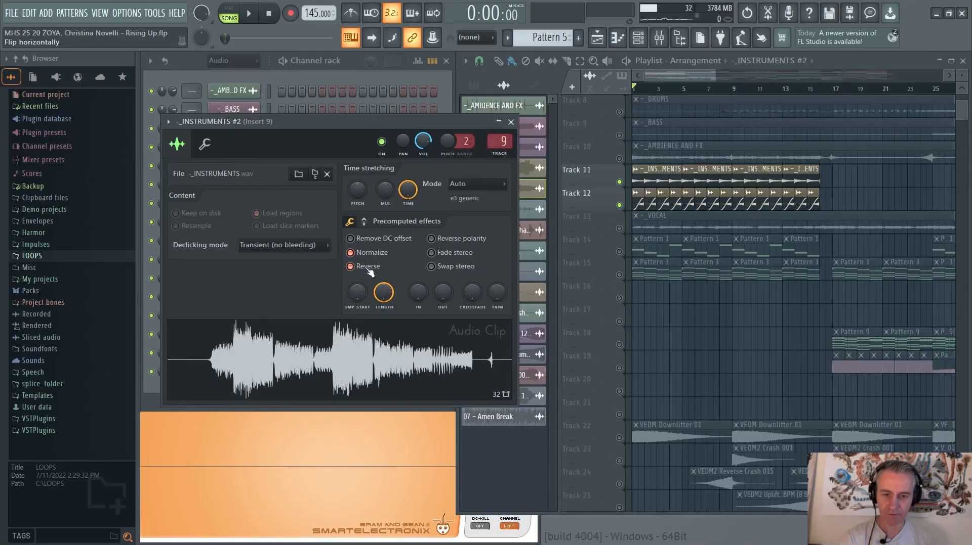
Toggle the mute of Track 12 off and on, and maximize the playlist window
{"action": "scroll", "coordinate": [604, 212], "scroll_direction": "up", "scroll_amount": 7}
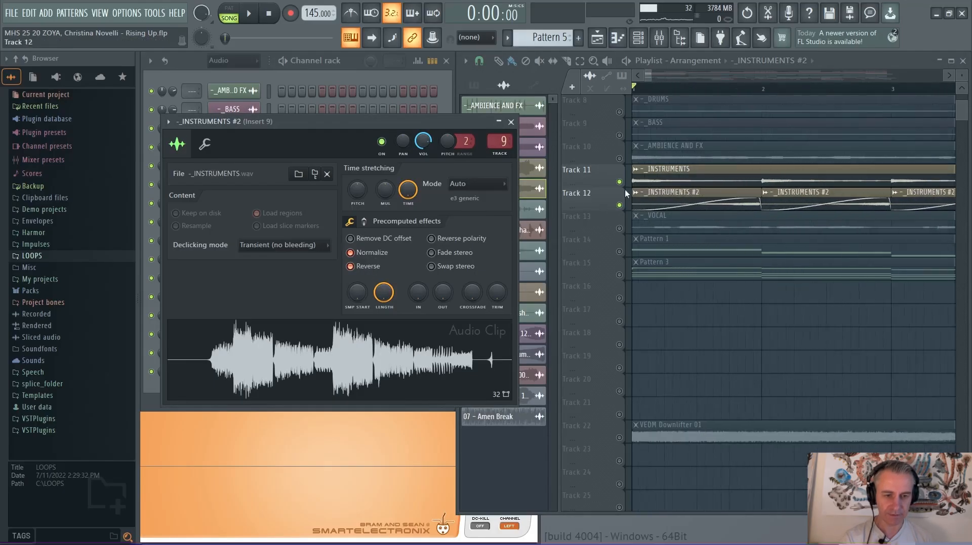
{"action": "left_click", "coordinate": [619, 205]}
{"action": "left_click", "coordinate": [620, 205]}
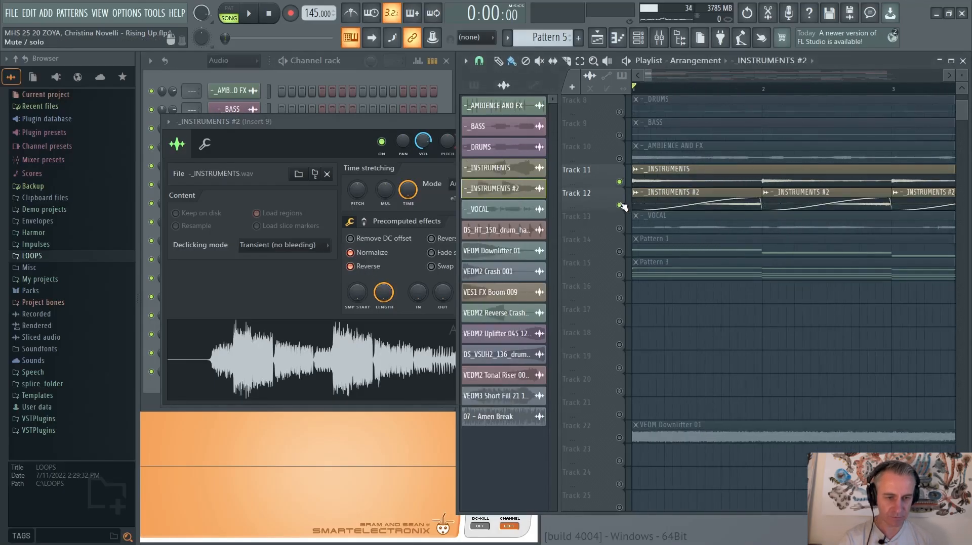
{"action": "left_click", "coordinate": [955, 59]}
{"action": "scroll", "coordinate": [329, 189], "scroll_direction": "down", "scroll_amount": 6}
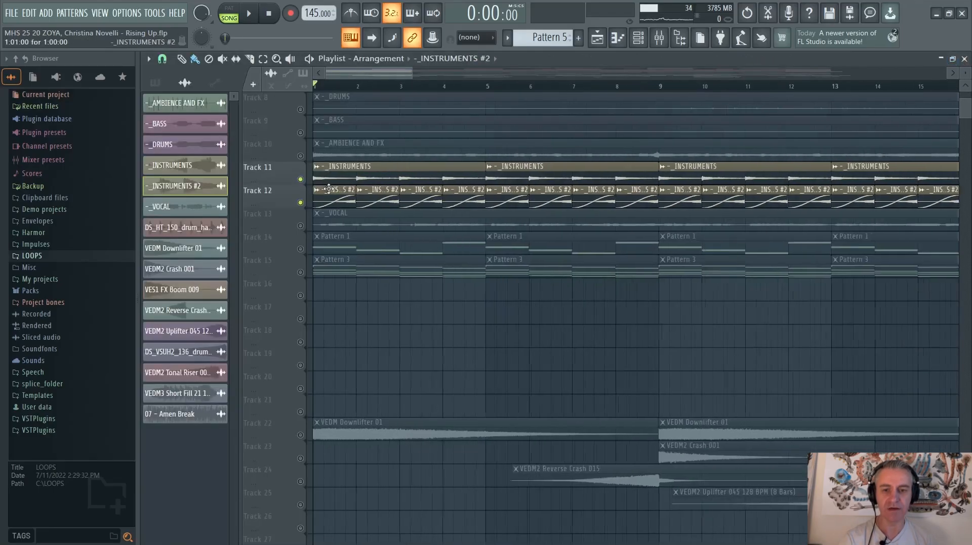
Play both instrument tracks from the start of the song and solo _INSTRUMENTS #2 during playback
{"action": "key", "text": "space"}
{"action": "scroll", "coordinate": [324, 192], "scroll_direction": "up", "scroll_amount": 3}
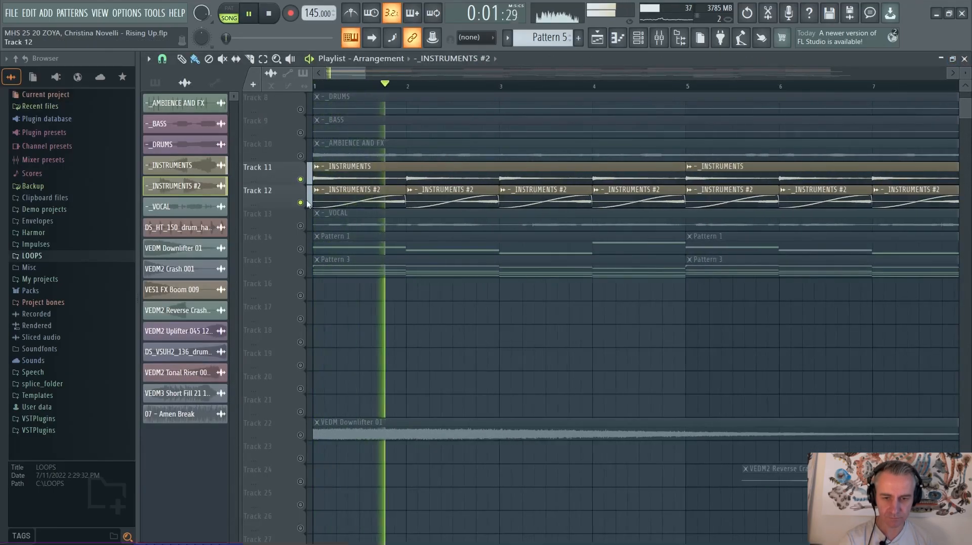
{"action": "right_click", "coordinate": [302, 201]}
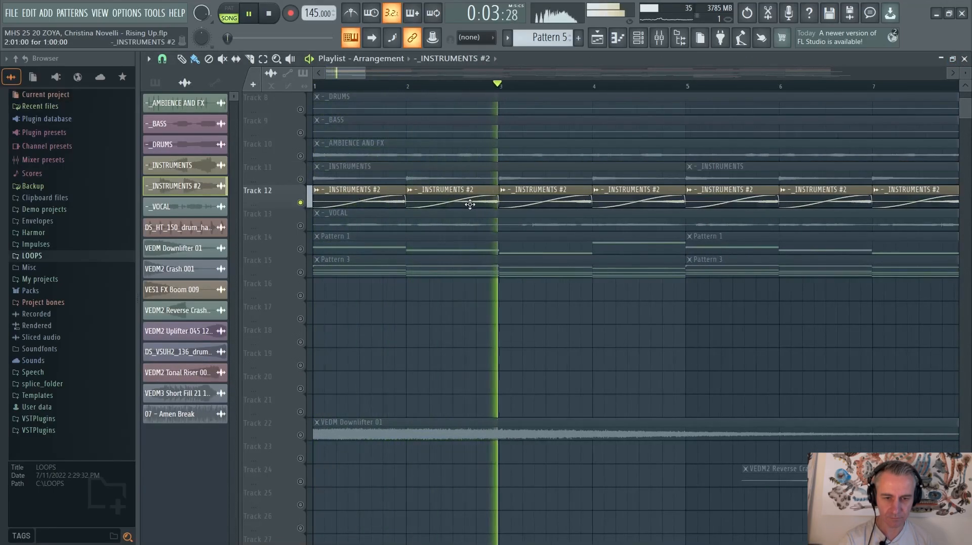
{"action": "scroll", "coordinate": [447, 202], "scroll_direction": "down", "scroll_amount": 3}
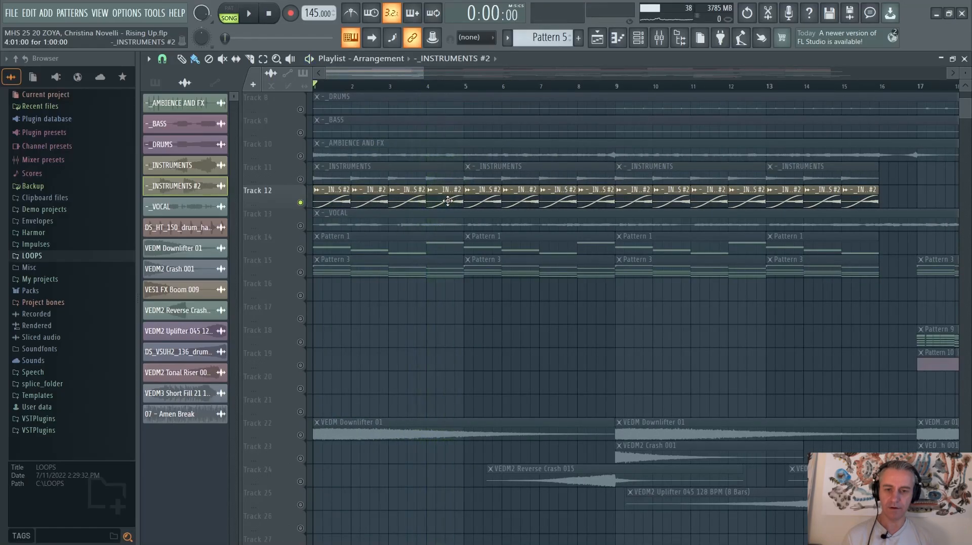
Unmute the _INSTRUMENTS track beside _INSTRUMENTS #2, solo it, and listen to its opening bar
{"action": "left_click", "coordinate": [300, 180]}
{"action": "scroll", "coordinate": [302, 180], "scroll_direction": "down", "scroll_amount": 3}
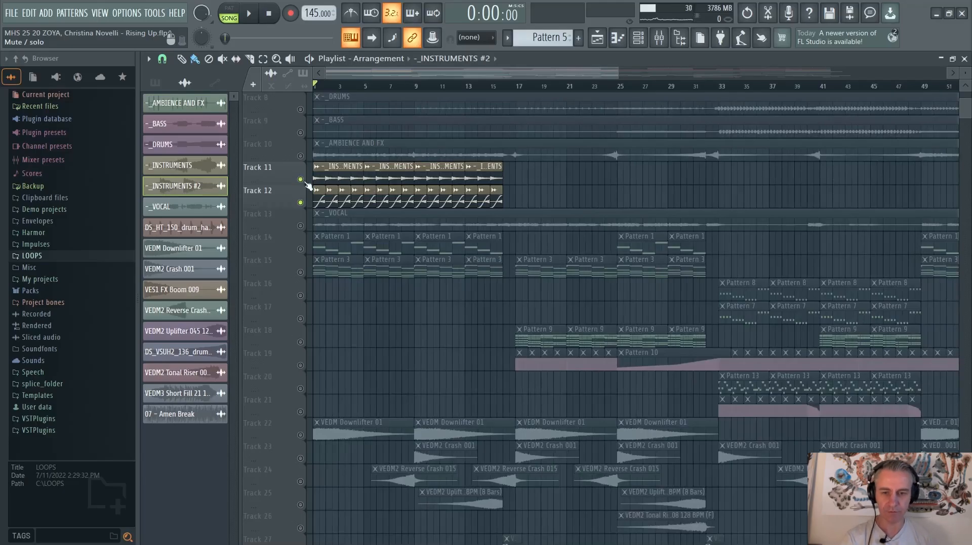
{"action": "scroll", "coordinate": [304, 193], "scroll_direction": "up", "scroll_amount": 2}
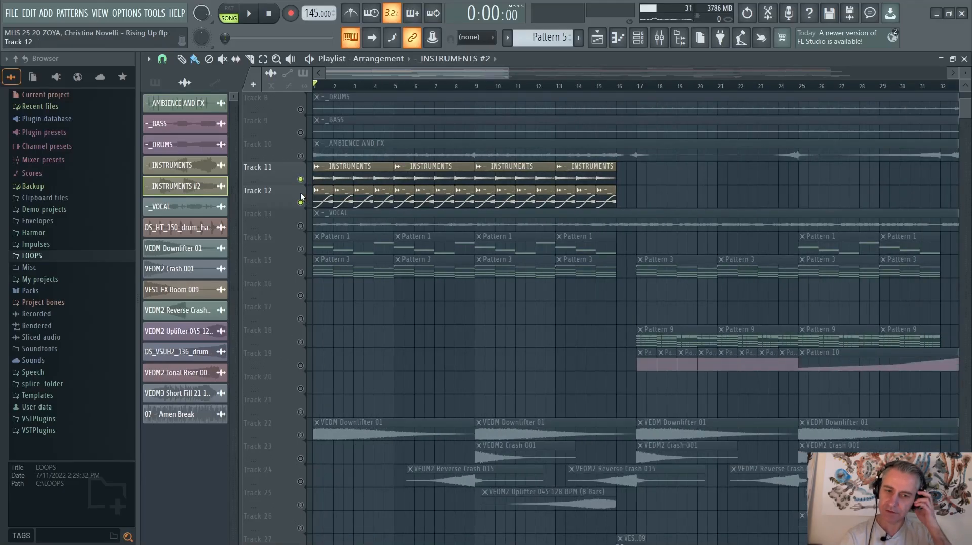
{"action": "right_click", "coordinate": [300, 180]}
{"action": "scroll", "coordinate": [302, 178], "scroll_direction": "up", "scroll_amount": 4}
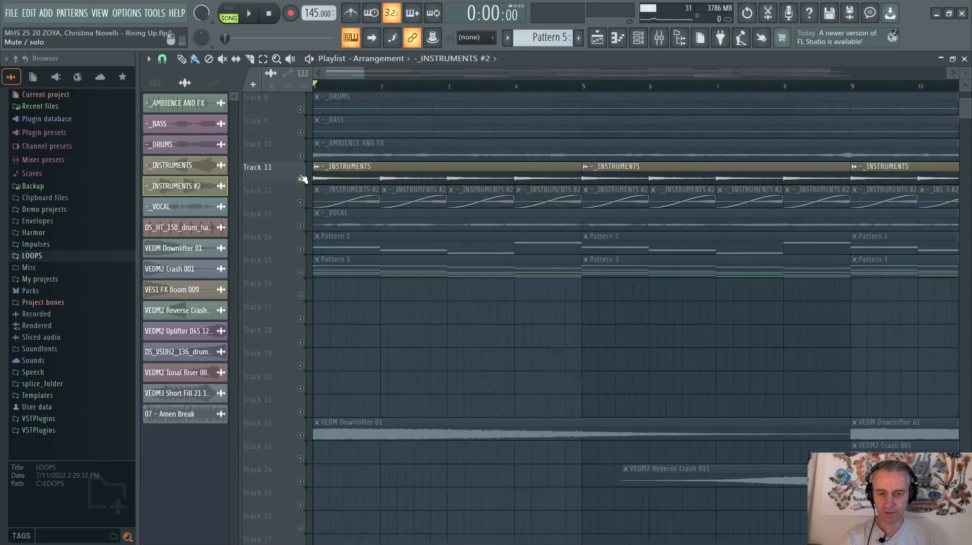
{"action": "scroll", "coordinate": [302, 178], "scroll_direction": "up", "scroll_amount": 2}
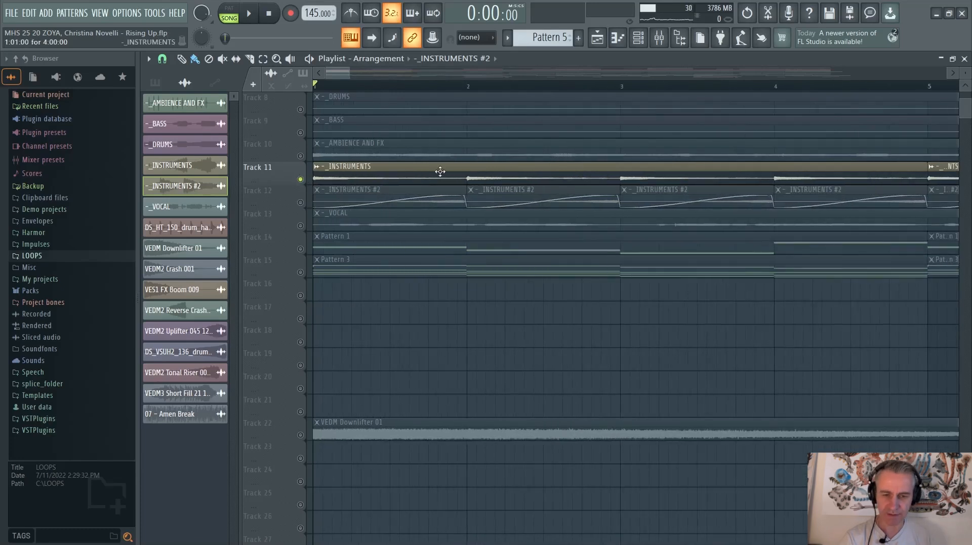
{"action": "scroll", "coordinate": [440, 172], "scroll_direction": "down", "scroll_amount": 3}
{"action": "key", "text": "space"}
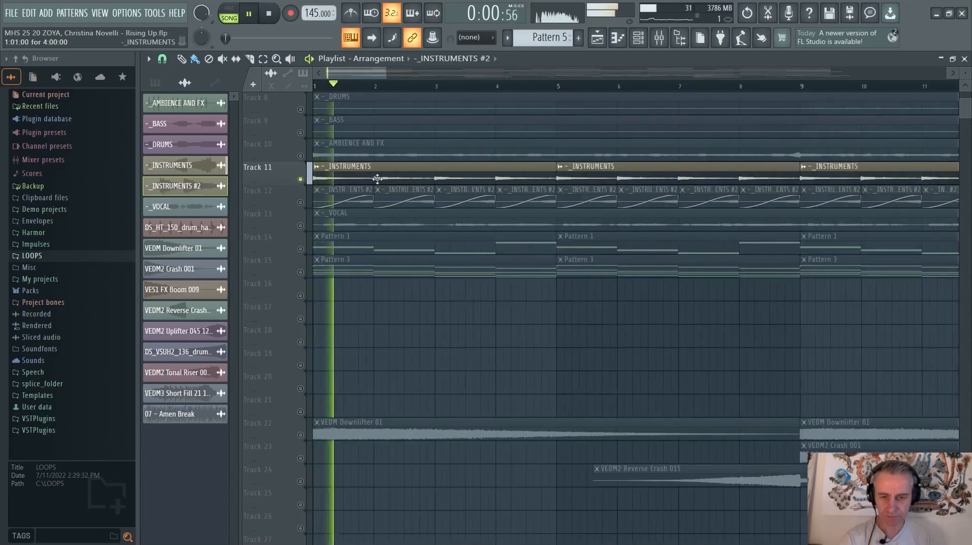
{"action": "key", "text": "space"}
Solo _INSTRUMENTS #2, unmute _INSTRUMENTS alongside it, and listen to the pair from the start of the song
{"action": "right_click", "coordinate": [302, 202]}
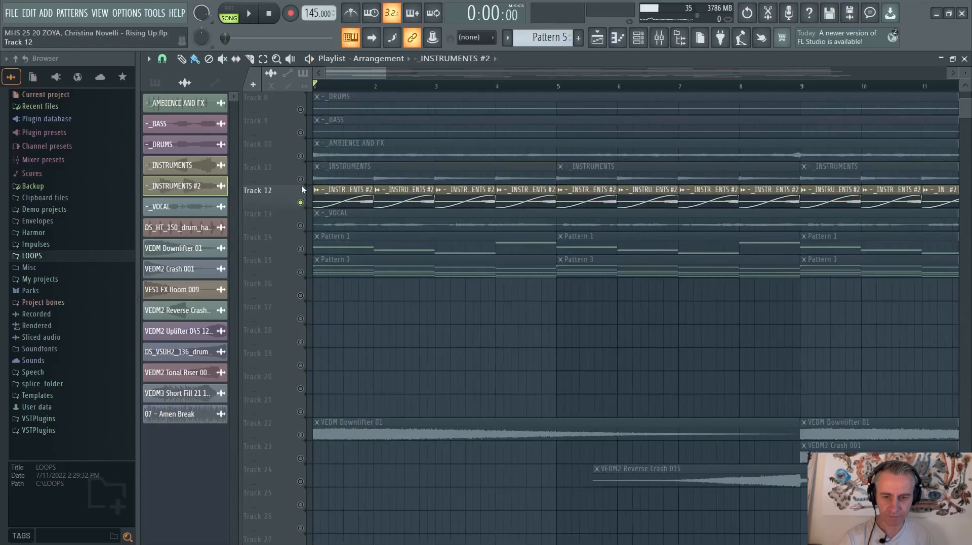
{"action": "left_click", "coordinate": [301, 179]}
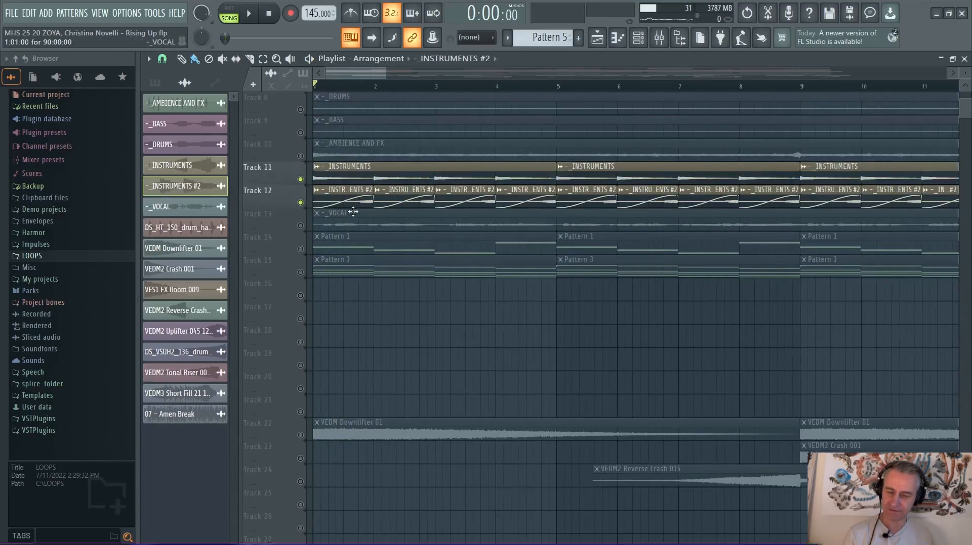
{"action": "key", "text": "space"}
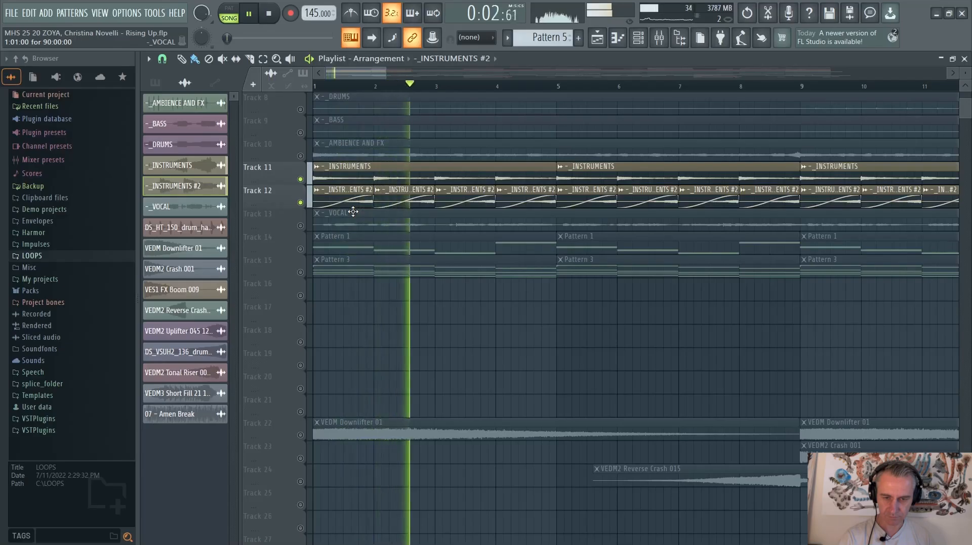
{"action": "key", "text": "space"}
{"action": "scroll", "coordinate": [353, 211], "scroll_direction": "down", "scroll_amount": 3}
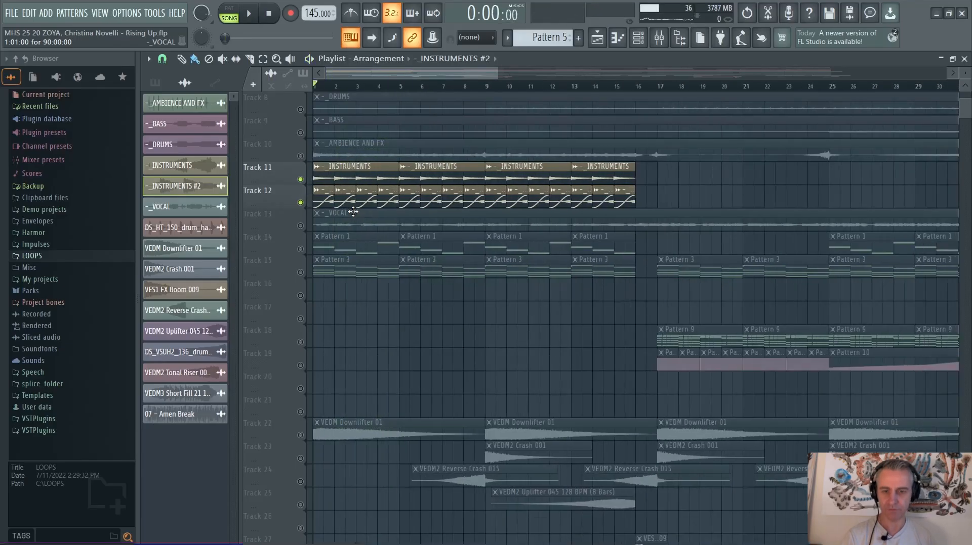
Solo the _VOCAL track and listen to it briefly from bar 25
{"action": "scroll", "coordinate": [353, 212], "scroll_direction": "down", "scroll_amount": 4}
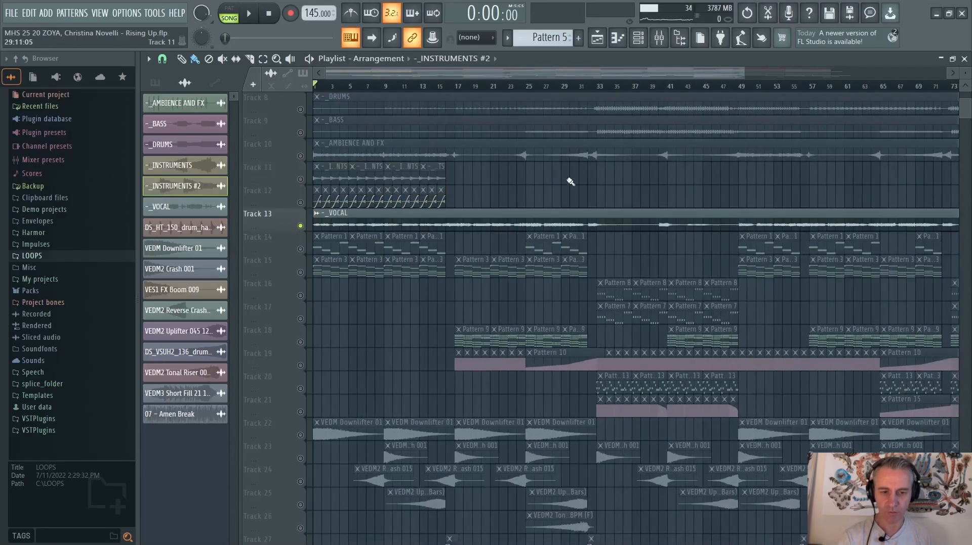
{"action": "left_click", "coordinate": [527, 86]}
{"action": "scroll", "coordinate": [622, 186], "scroll_direction": "up", "scroll_amount": 4}
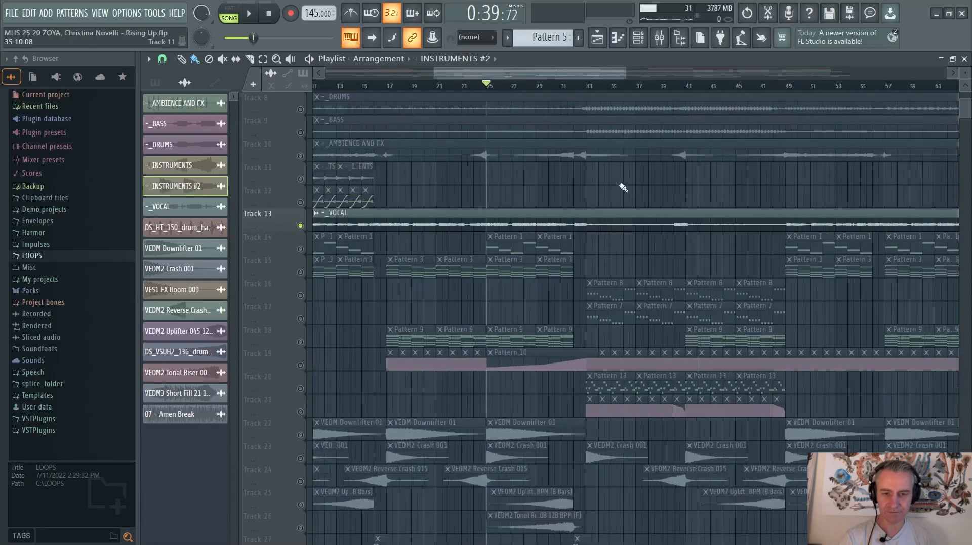
{"action": "scroll", "coordinate": [397, 202], "scroll_direction": "down", "scroll_amount": 3}
{"action": "scroll", "coordinate": [464, 197], "scroll_direction": "up", "scroll_amount": 3}
{"action": "scroll", "coordinate": [426, 188], "scroll_direction": "down", "scroll_amount": 3}
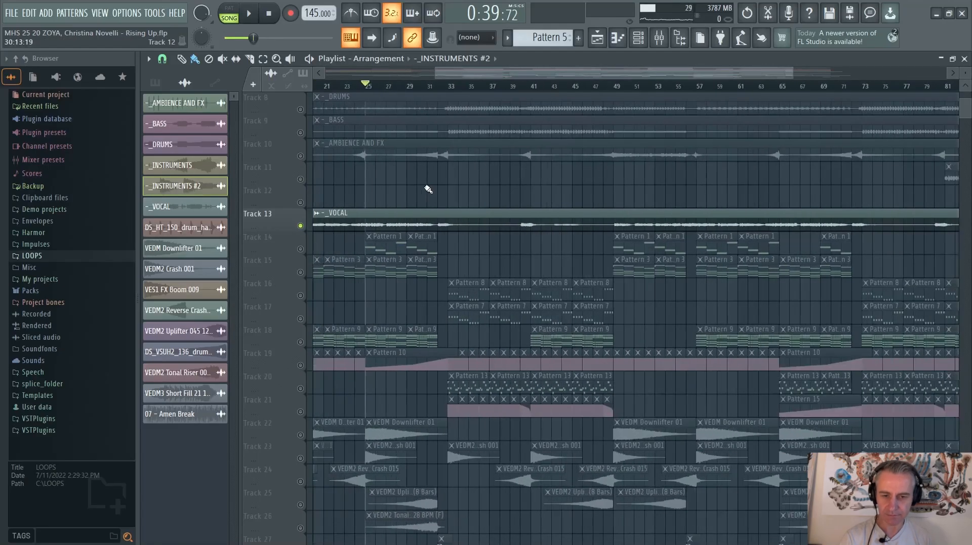
{"action": "key", "text": "space"}
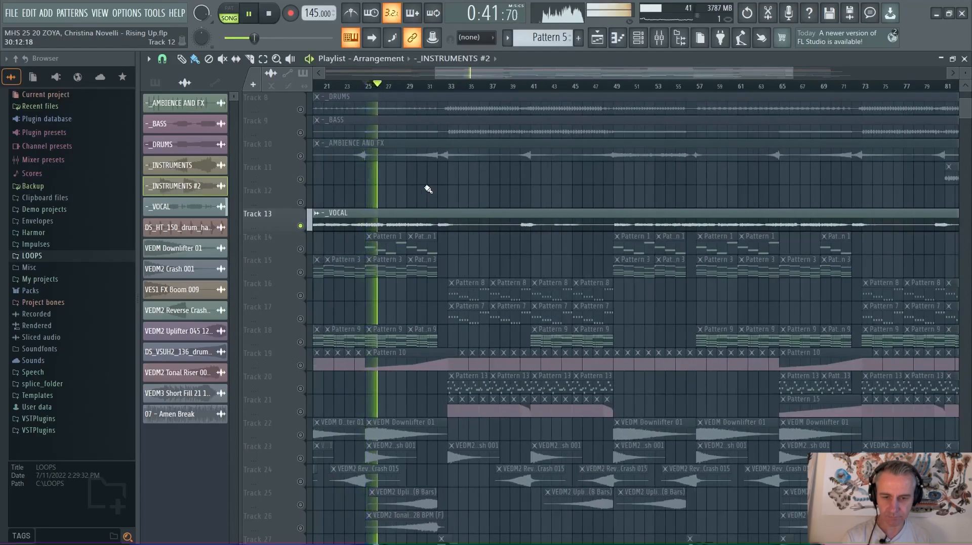
{"action": "key", "text": "space"}
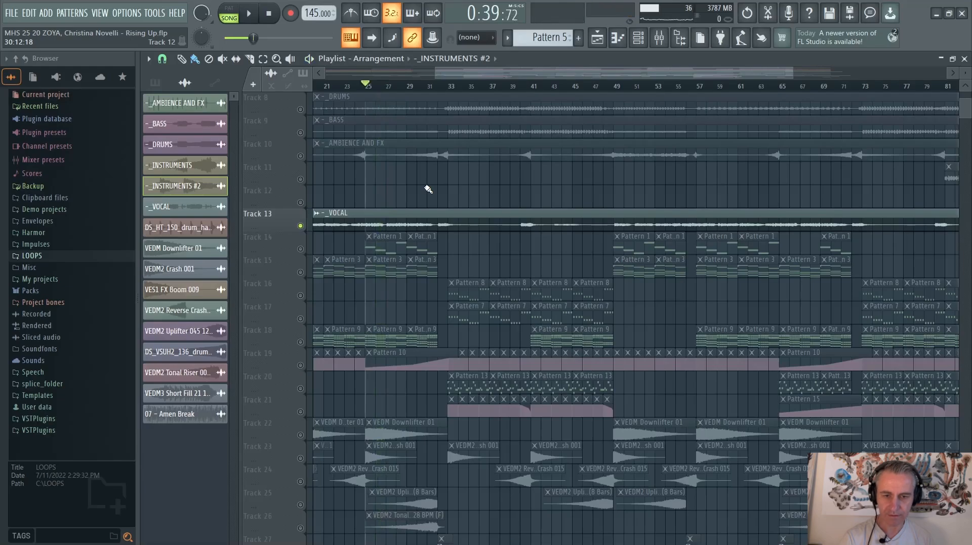
Review the vocal's effects on mixer Insert 5: Fruity parametric EQ 2, the Patcher de-esser and Kickstart
{"action": "scroll", "coordinate": [428, 189], "scroll_direction": "down", "scroll_amount": 3}
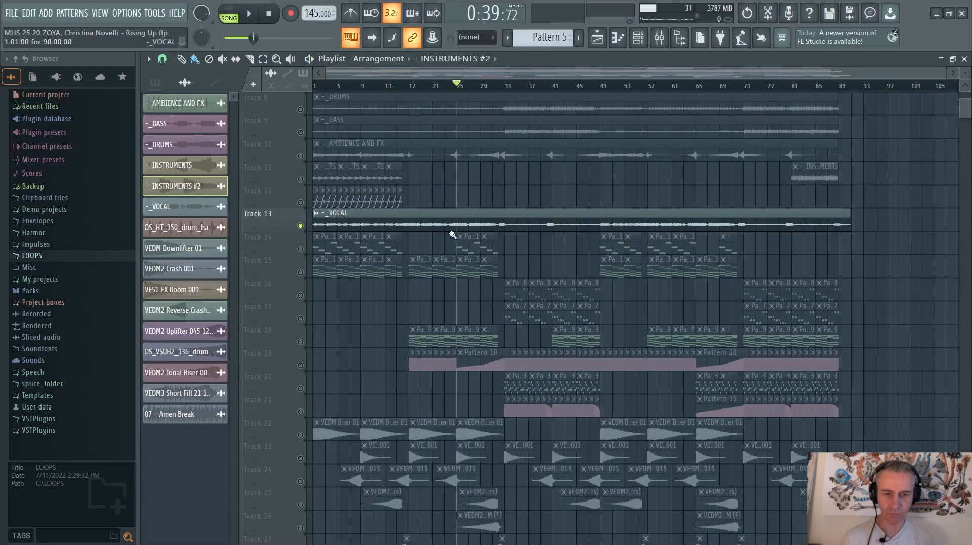
{"action": "left_click", "coordinate": [657, 39]}
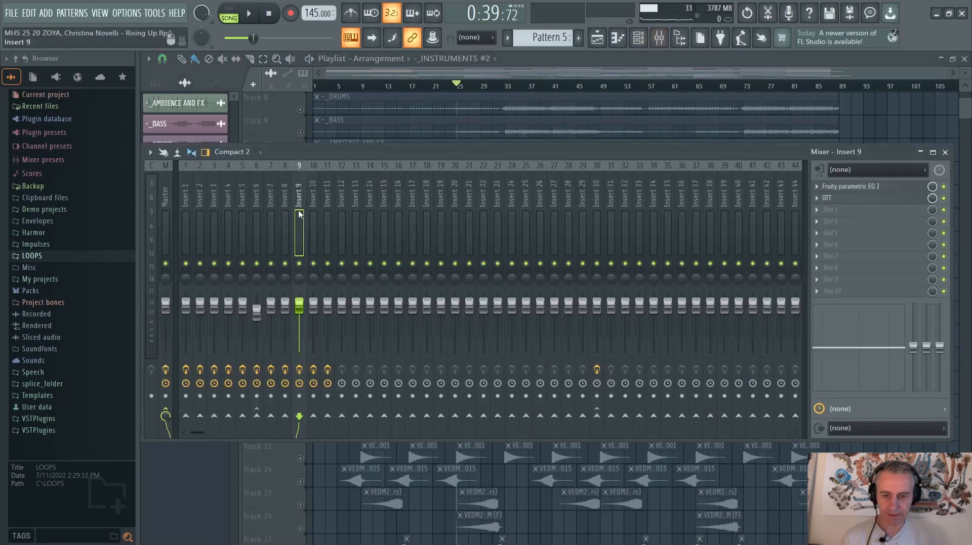
{"action": "left_click", "coordinate": [245, 197]}
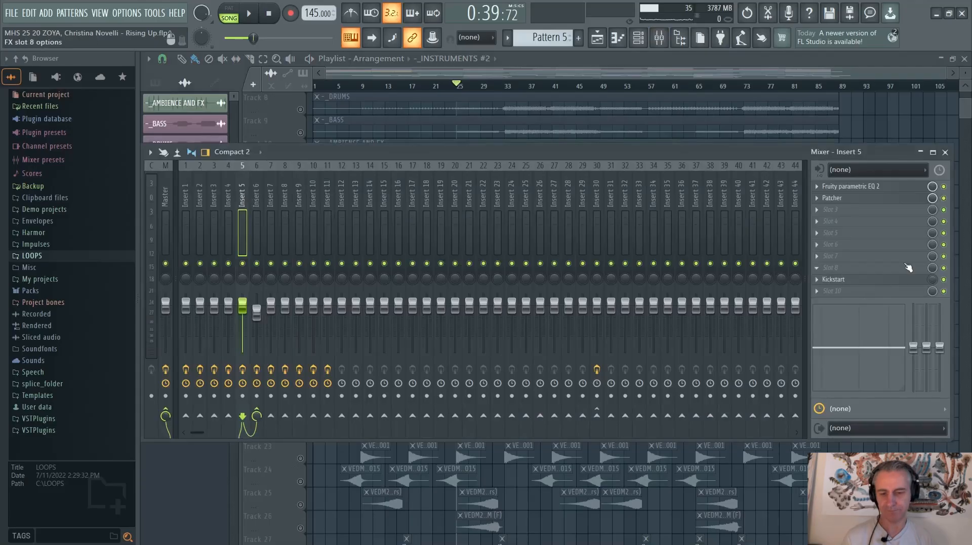
{"action": "left_click", "coordinate": [864, 187]}
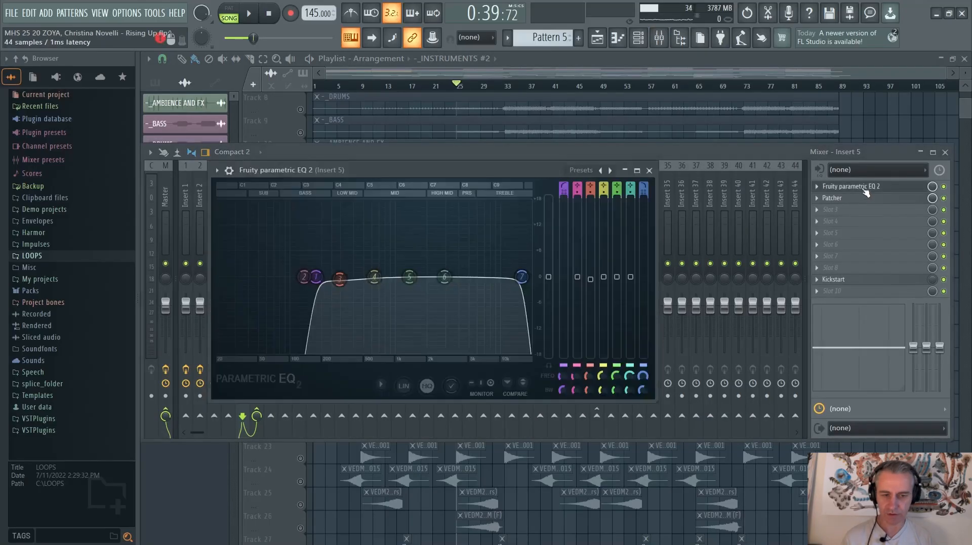
{"action": "left_click", "coordinate": [865, 188]}
{"action": "left_click", "coordinate": [864, 198]}
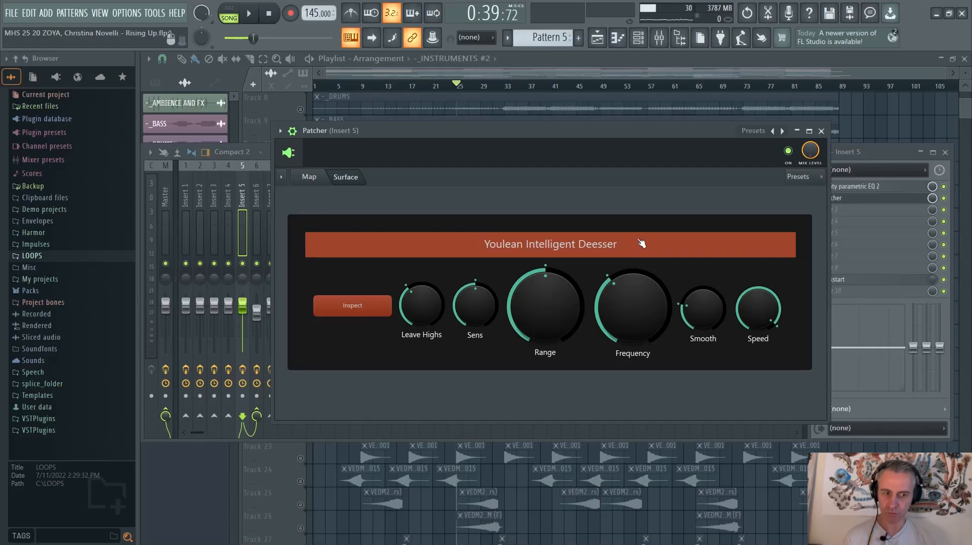
{"action": "key", "text": "Escape"}
{"action": "left_click", "coordinate": [855, 284]}
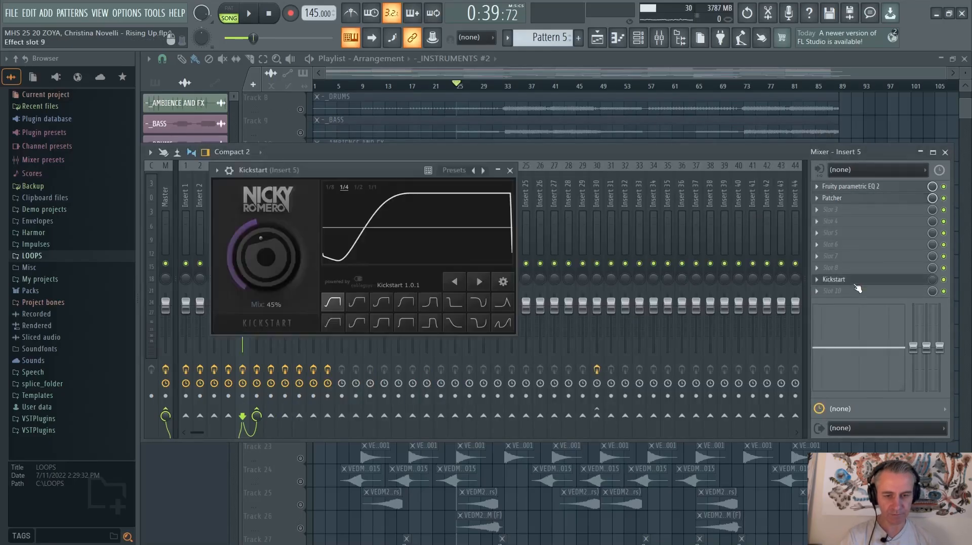
{"action": "left_click", "coordinate": [855, 284]}
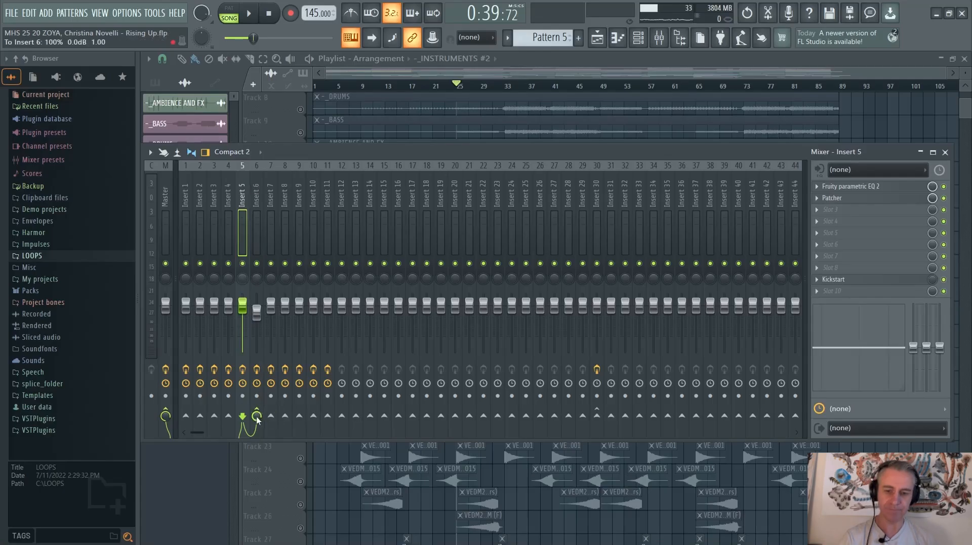
Inspect the Fruity Compressor settings on mixer Insert 6, and close the compressor and the mixer
{"action": "left_click", "coordinate": [257, 192]}
{"action": "left_click", "coordinate": [857, 187]}
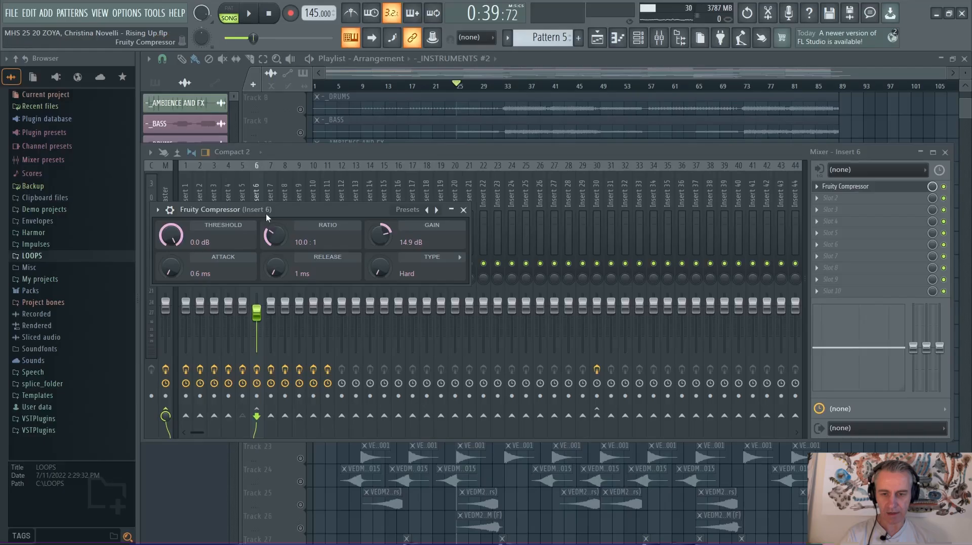
{"action": "middle_click", "coordinate": [327, 213]}
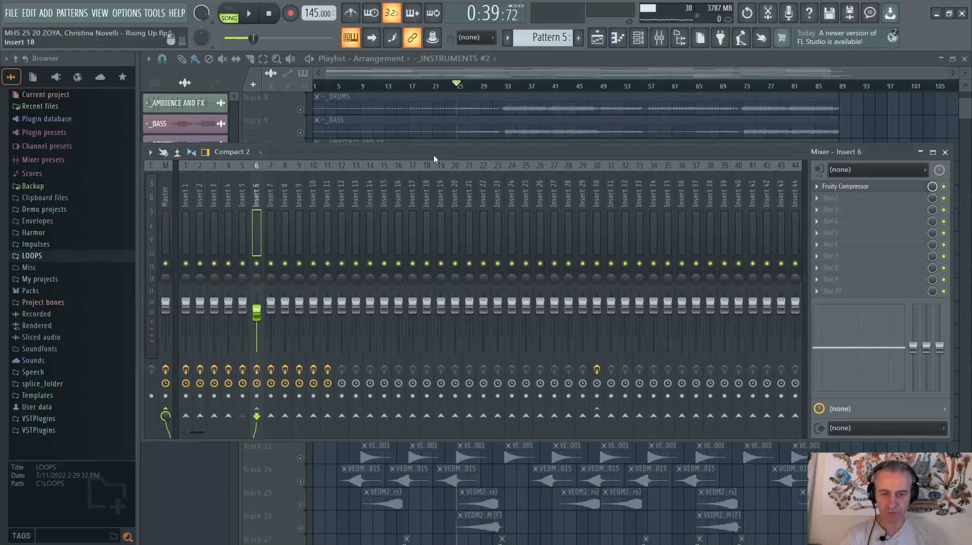
{"action": "middle_click", "coordinate": [433, 155]}
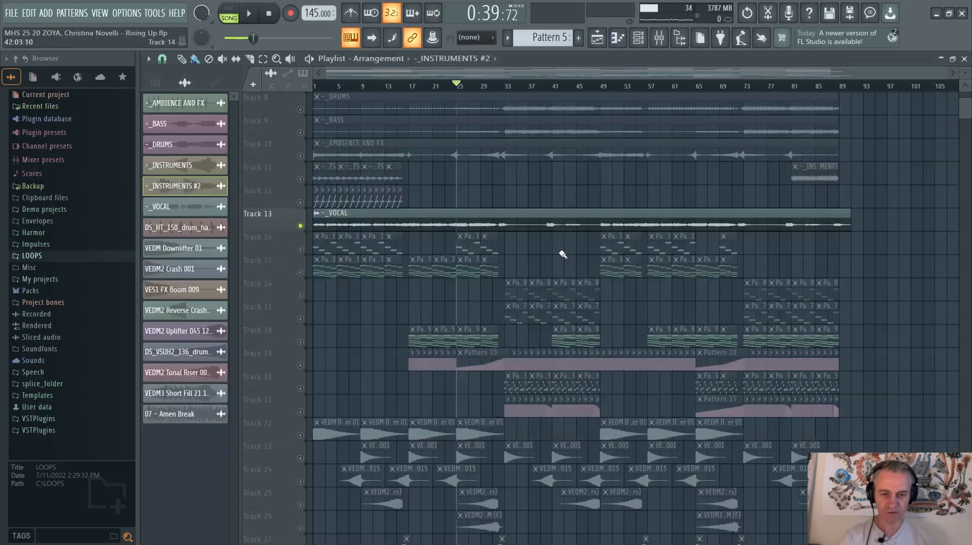
Restore the playlist window beside the channel rack and inspect the _VOCAL clip's channel settings and precomputed effects
{"action": "double_click", "coordinate": [731, 63]}
{"action": "scroll", "coordinate": [707, 205], "scroll_direction": "up", "scroll_amount": 4}
{"action": "left_click", "coordinate": [400, 124]}
{"action": "key", "text": "Escape"}
{"action": "scroll", "coordinate": [714, 256], "scroll_direction": "up", "scroll_amount": 2}
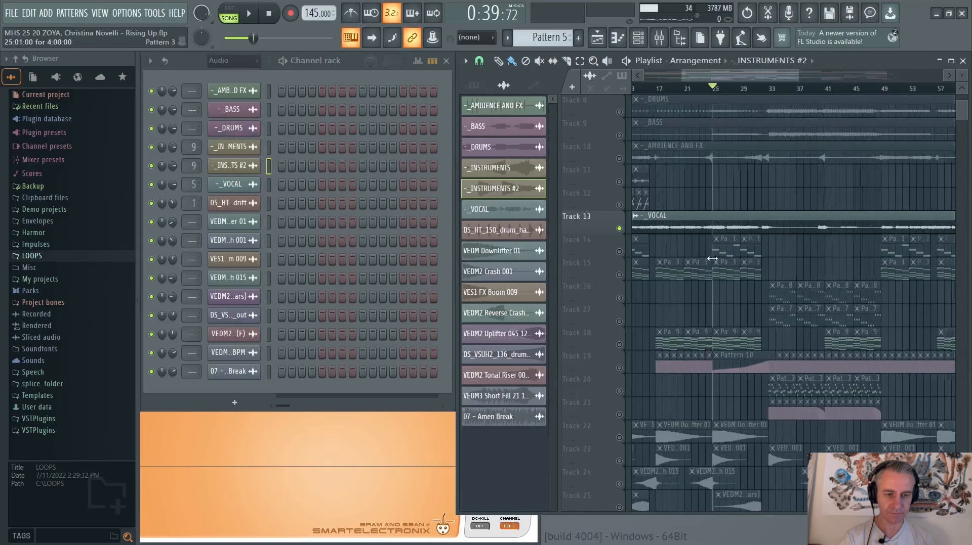
{"action": "scroll", "coordinate": [746, 260], "scroll_direction": "down", "scroll_amount": 3}
{"action": "scroll", "coordinate": [667, 251], "scroll_direction": "up", "scroll_amount": 4}
{"action": "scroll", "coordinate": [696, 223], "scroll_direction": "down", "scroll_amount": 2}
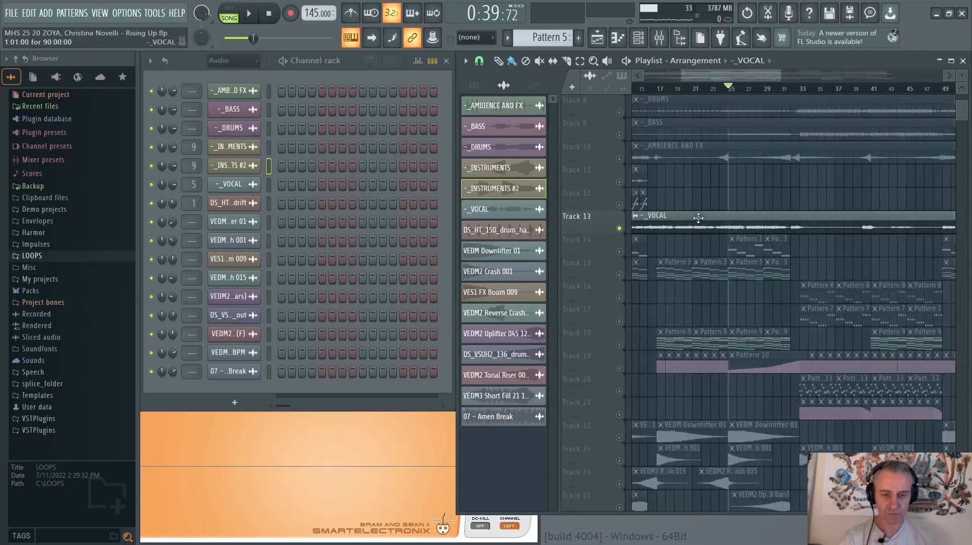
{"action": "double_click", "coordinate": [698, 216]}
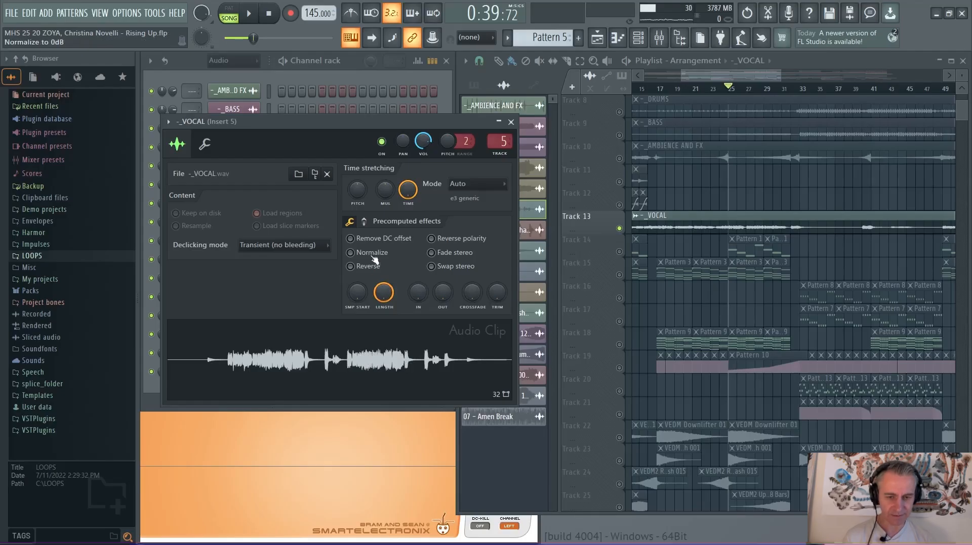
{"action": "left_click", "coordinate": [511, 122]}
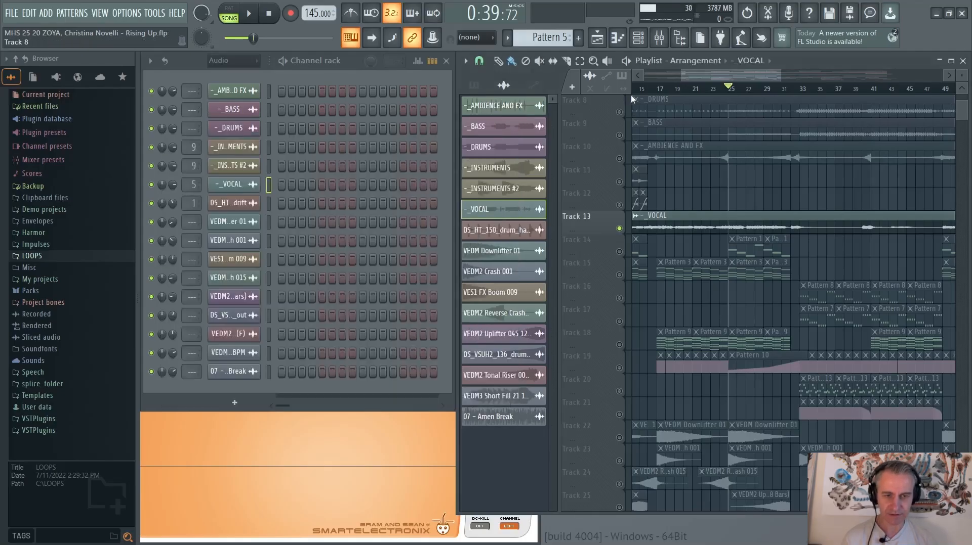
{"action": "left_click", "coordinate": [665, 43]}
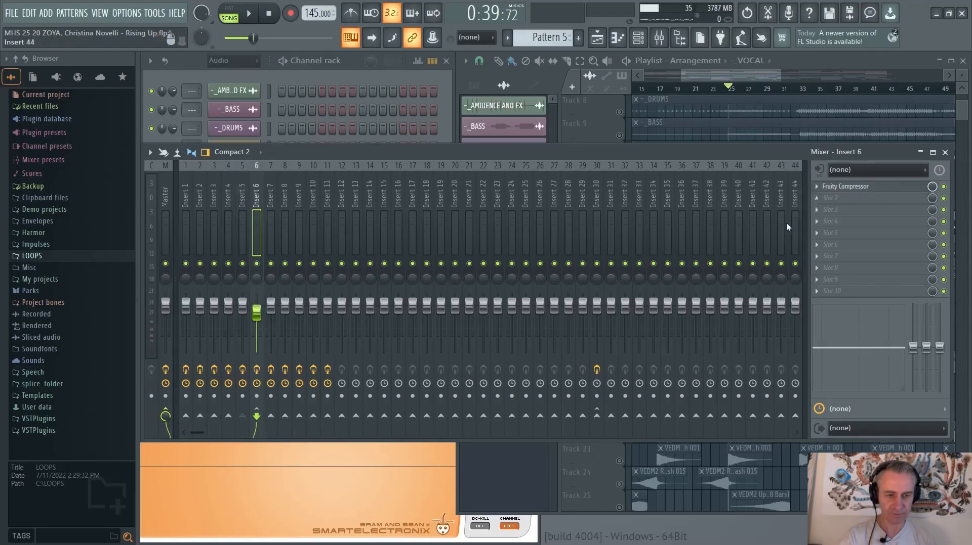
{"action": "key", "text": "F9"}
Solo Track 14 and open Pattern 1's Nexus notes in the piano roll
{"action": "scroll", "coordinate": [840, 257], "scroll_direction": "down", "scroll_amount": 4}
{"action": "scroll", "coordinate": [635, 259], "scroll_direction": "up", "scroll_amount": 5}
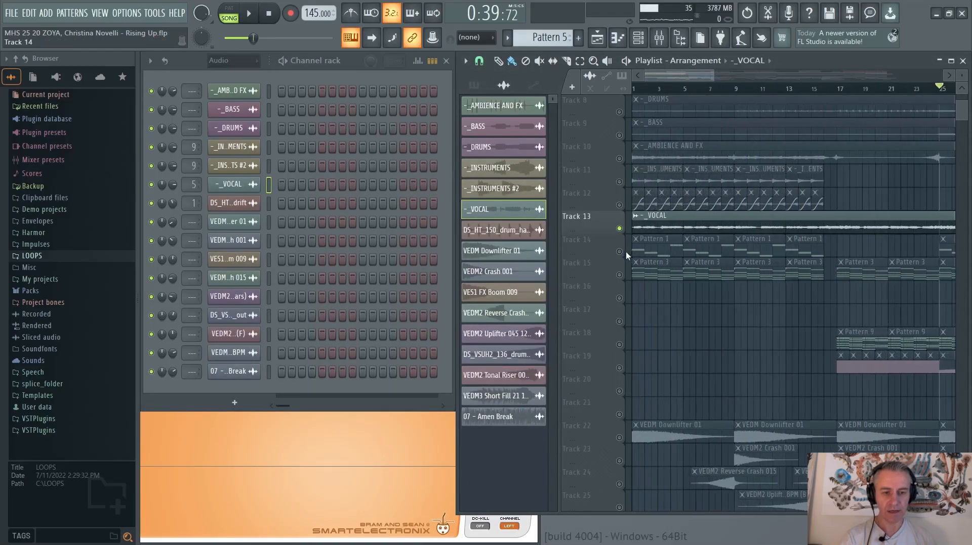
{"action": "right_click", "coordinate": [621, 252]}
{"action": "key", "text": "space"}
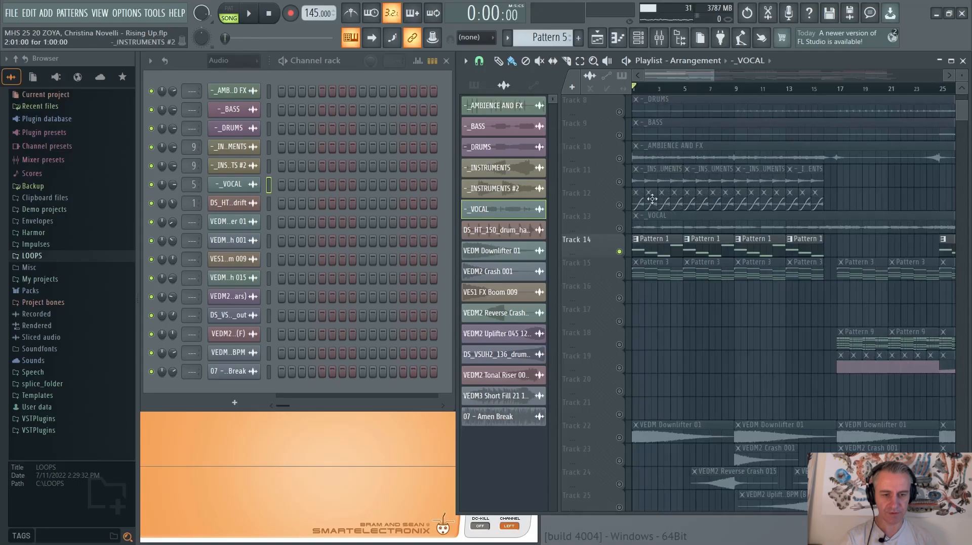
{"action": "left_click", "coordinate": [655, 243]}
{"action": "left_click", "coordinate": [371, 146]}
Play Pattern 1 from the start of the song and follow its four Nexus notes in the piano roll
{"action": "key", "text": "space"}
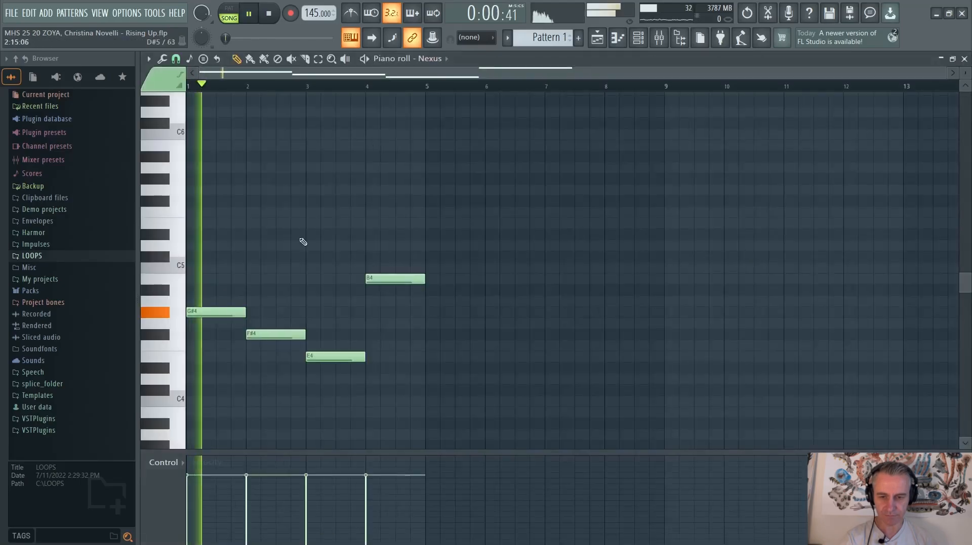
{"action": "scroll", "coordinate": [173, 324], "scroll_direction": "down", "scroll_amount": 2}
{"action": "scroll", "coordinate": [172, 322], "scroll_direction": "up", "scroll_amount": 8}
{"action": "scroll", "coordinate": [171, 321], "scroll_direction": "down", "scroll_amount": 1}
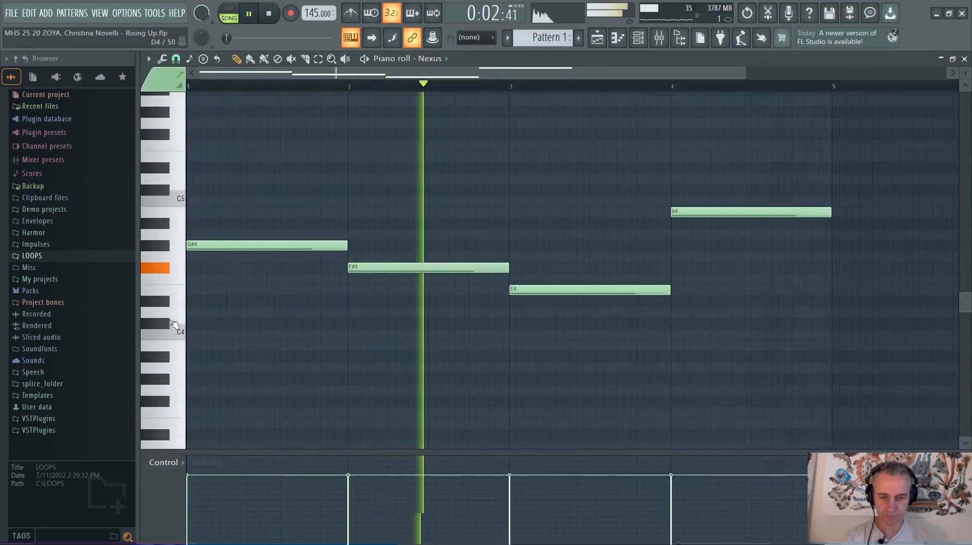
{"action": "scroll", "coordinate": [172, 324], "scroll_direction": "down", "scroll_amount": 1}
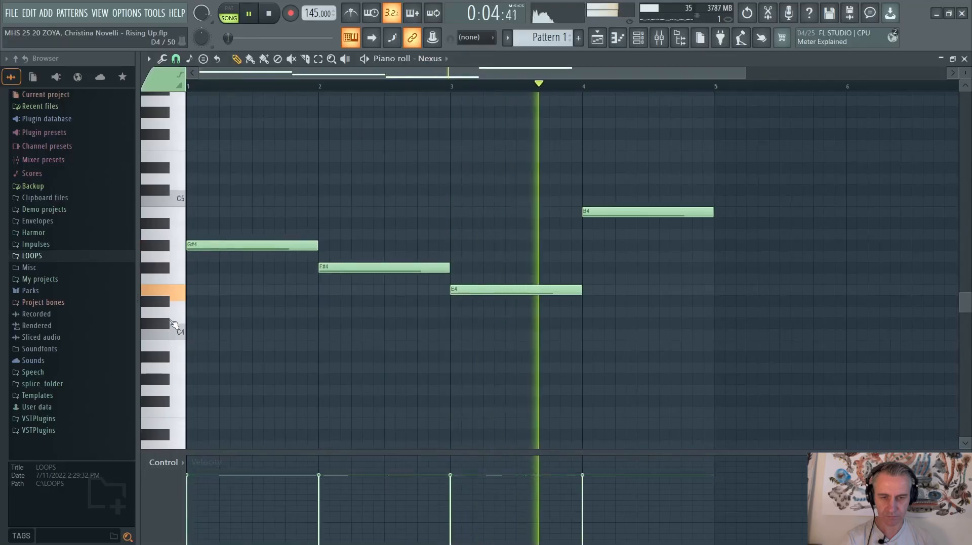
{"action": "key", "text": "space"}
{"action": "scroll", "coordinate": [284, 294], "scroll_direction": "down", "scroll_amount": 1}
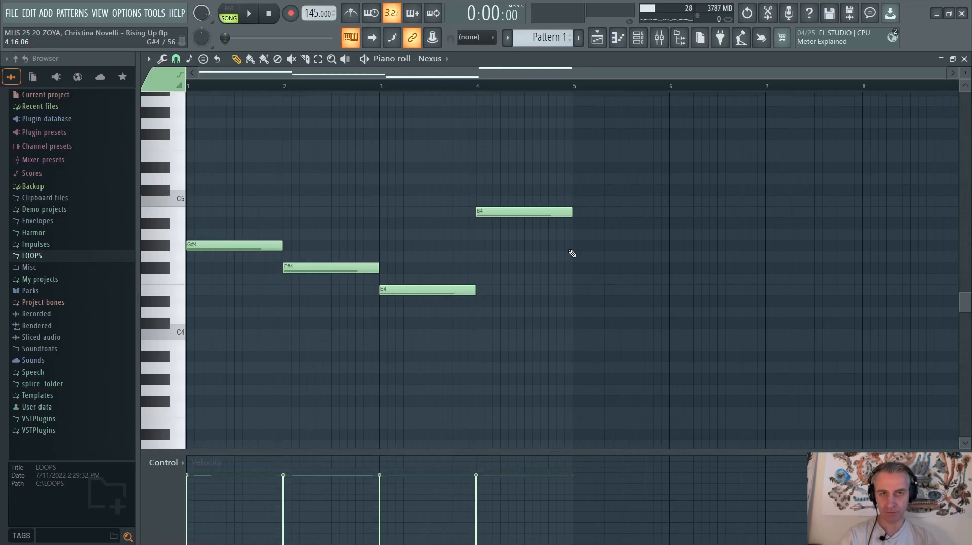
Switch to File Explorer to look over the MIDI folder's files, and return to the playlist with the piano roll closed
{"action": "key", "text": "alt+Tab"}
{"action": "key", "text": "alt+Tab"}
{"action": "key", "text": "alt+Tab"}
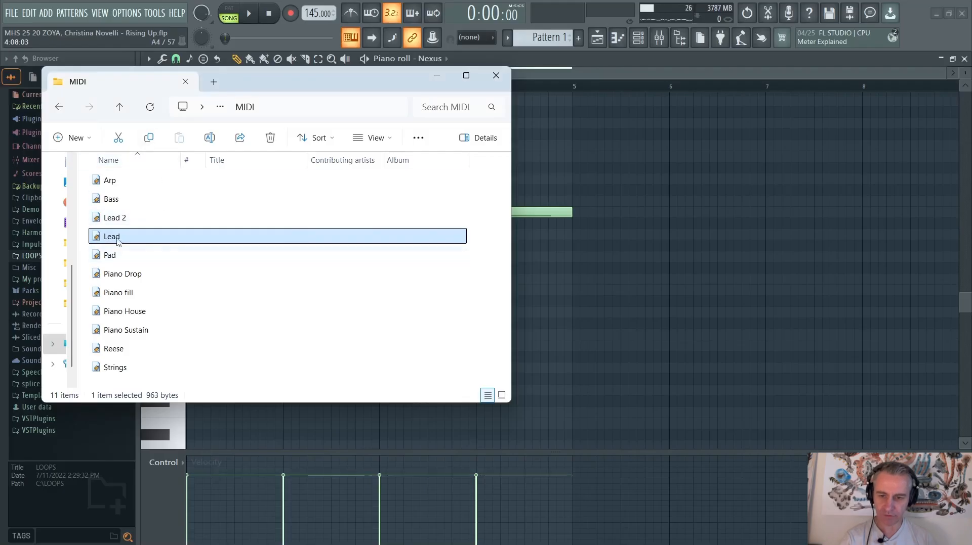
{"action": "left_click", "coordinate": [486, 246]}
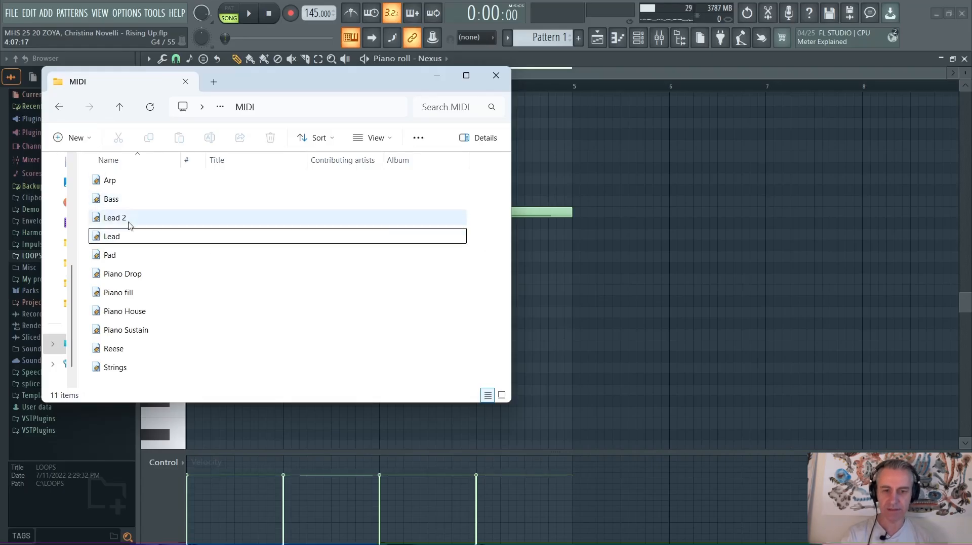
{"action": "left_click", "coordinate": [743, 71]}
{"action": "key", "text": "Escape"}
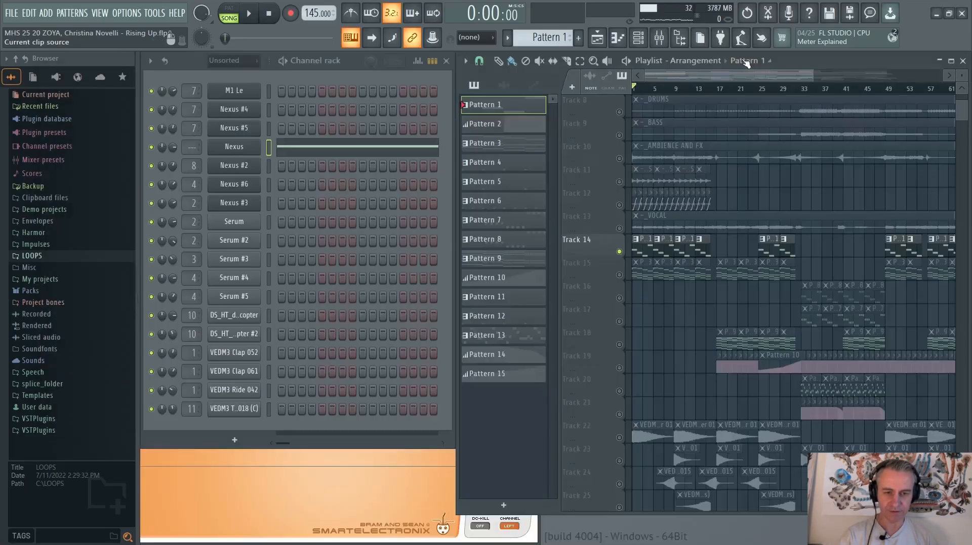
Create a new empty pattern, Pattern 16, and open the Nexus channel's piano roll in it
{"action": "left_click", "coordinate": [601, 39]}
{"action": "left_click", "coordinate": [578, 37]}
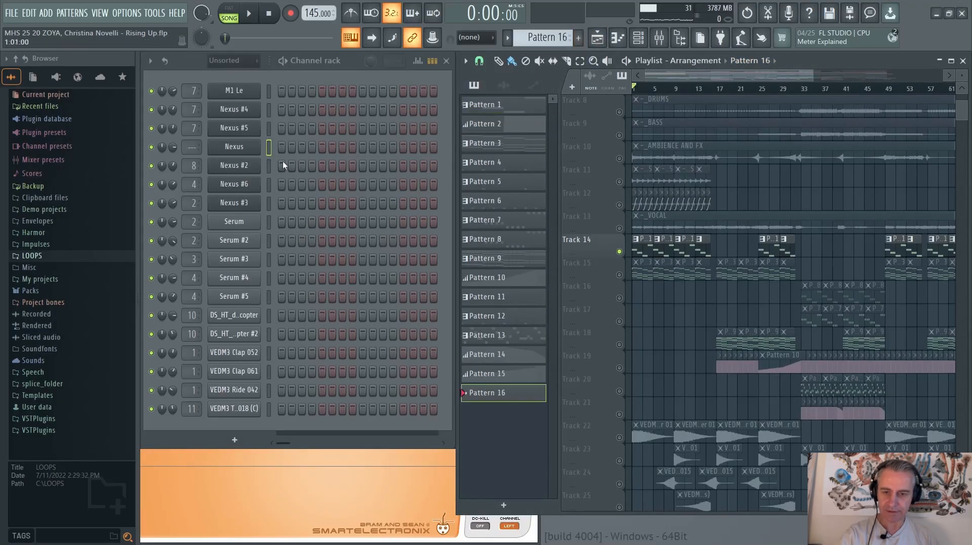
{"action": "right_click", "coordinate": [247, 146]}
{"action": "left_click", "coordinate": [263, 146]}
Import the Bass MIDI file from File Explorer's MIDI folder into the Nexus piano roll and deselect its notes
{"action": "key", "text": "alt+Tab"}
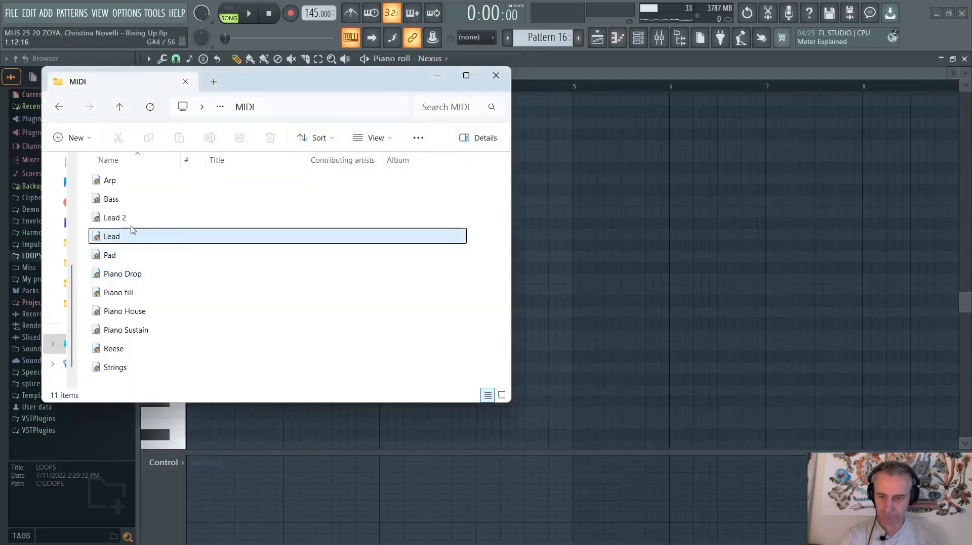
{"action": "left_click_drag", "start_coordinate": [113, 200], "coordinate": [628, 222]}
{"action": "left_click", "coordinate": [582, 349]}
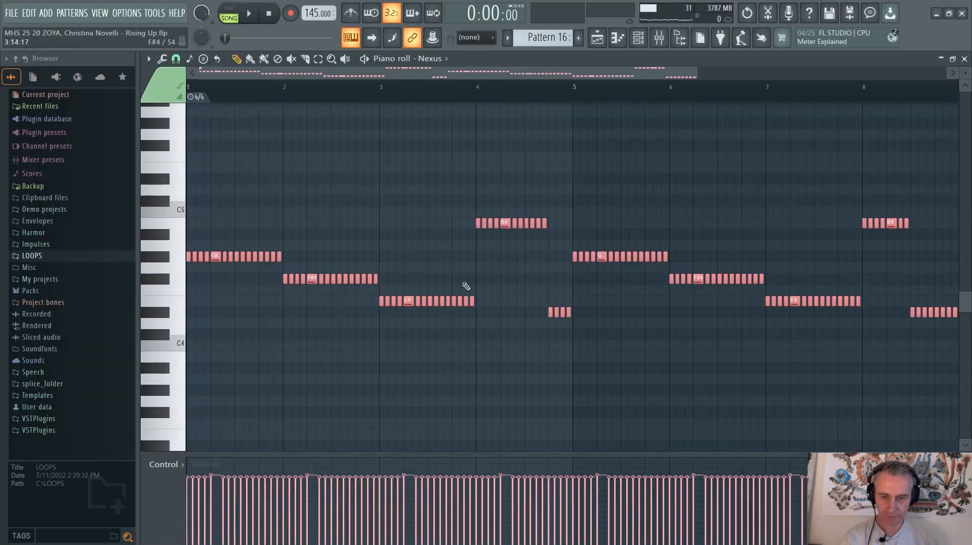
{"action": "key", "text": "ctrl+d"}
Close and reopen Pattern 16's Nexus piano roll and examine the imported bass notes bar by bar
{"action": "scroll", "coordinate": [339, 205], "scroll_direction": "down", "scroll_amount": 2}
{"action": "key", "text": "Escape"}
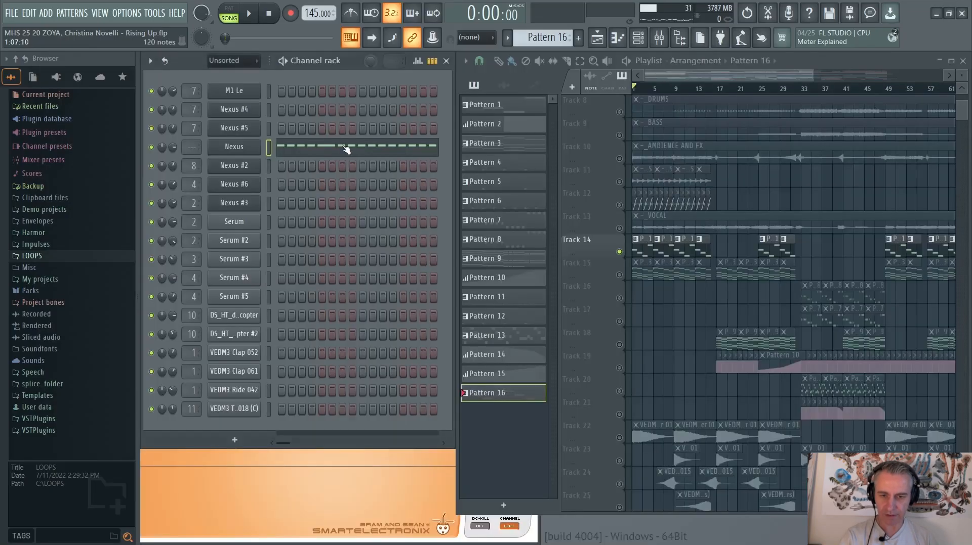
{"action": "left_click", "coordinate": [333, 151]}
{"action": "scroll", "coordinate": [296, 269], "scroll_direction": "up", "scroll_amount": 3}
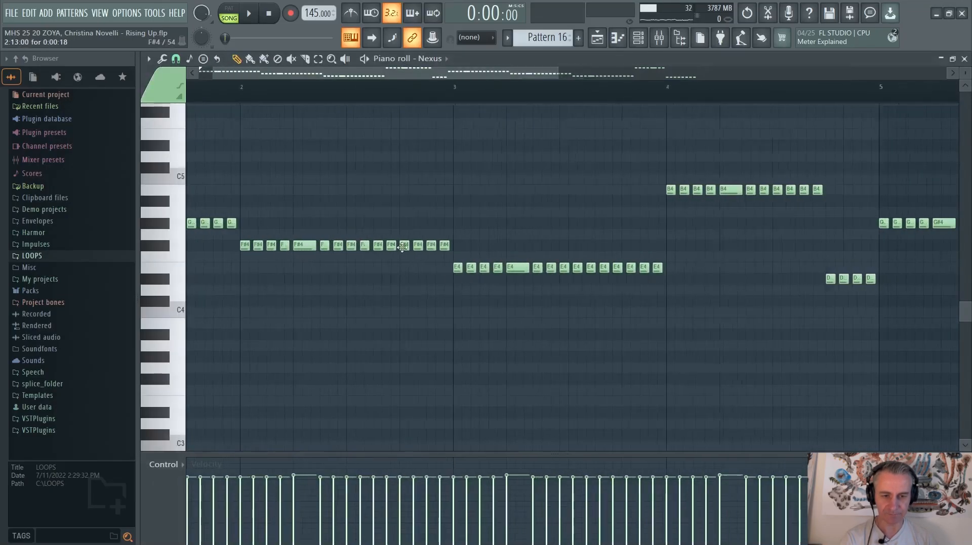
{"action": "scroll", "coordinate": [425, 243], "scroll_direction": "down", "scroll_amount": 3}
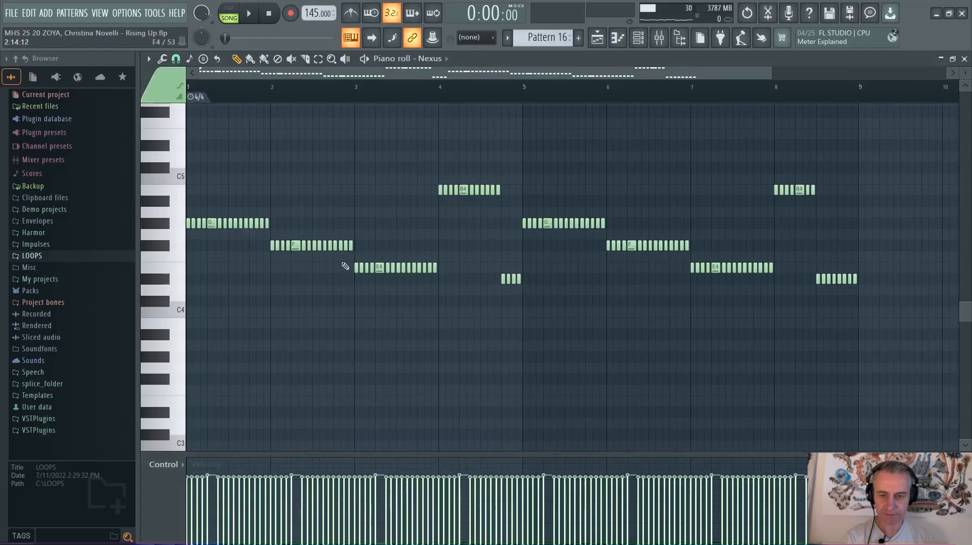
Replace the repeated Nexus notes in bars 1 and 2 with one G#4 and one F#4 note, each stretched to a full bar
{"action": "mouse_move", "coordinate": [196, 224]}
{"action": "left_mouse_down"}
{"action": "mouse_move", "coordinate": [269, 226]}
{"action": "mouse_move", "coordinate": [354, 246]}
{"action": "left_mouse_up"}
{"action": "left_click_drag", "start_coordinate": [296, 202], "coordinate": [190, 268]}
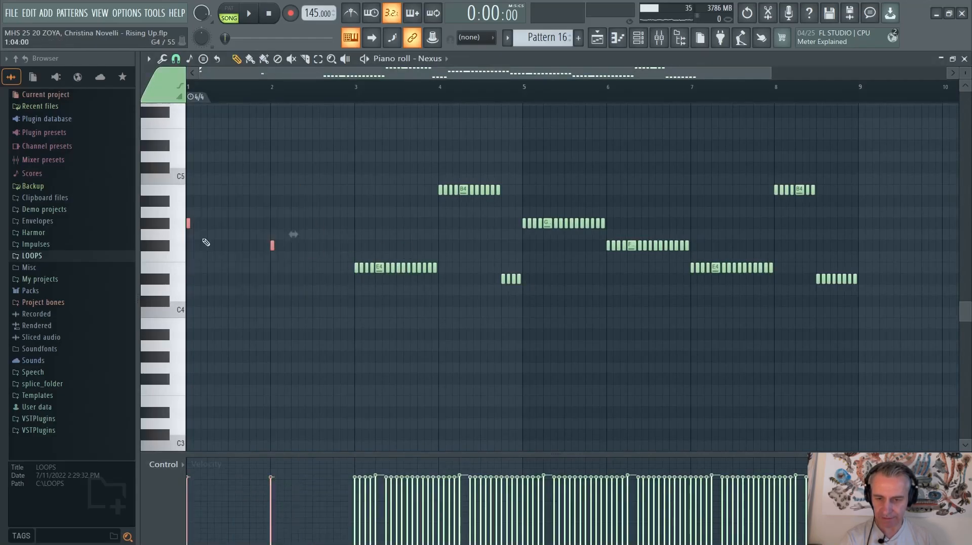
{"action": "left_click_drag", "start_coordinate": [191, 223], "coordinate": [271, 230]}
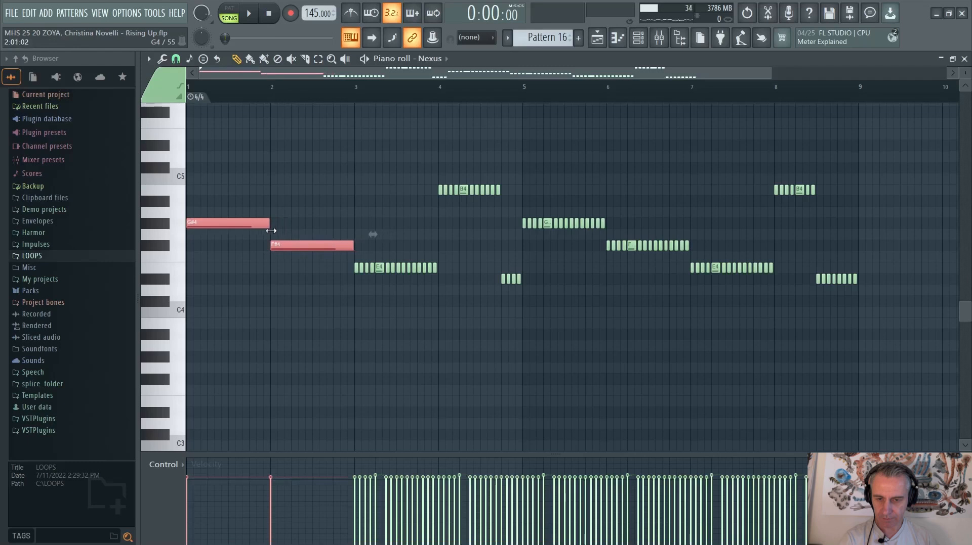
Move the D#4 notes at the end of bar 8 up to B4 in the Nexus piano roll and deselect them
{"action": "scroll", "coordinate": [470, 234], "scroll_direction": "up", "scroll_amount": 5}
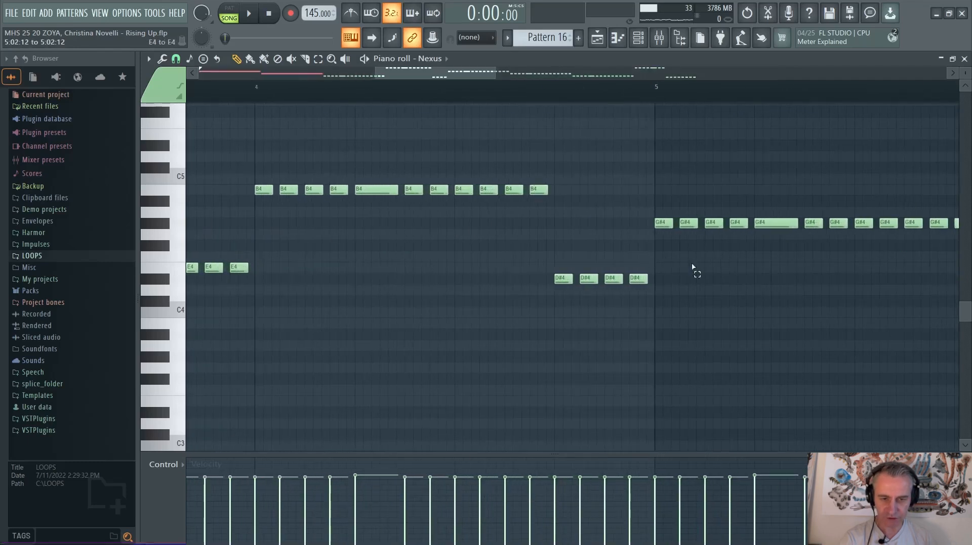
{"action": "left_click_drag", "start_coordinate": [691, 267], "coordinate": [431, 325]}
{"action": "scroll", "coordinate": [387, 255], "scroll_direction": "down", "scroll_amount": 4}
{"action": "scroll", "coordinate": [886, 271], "scroll_direction": "up", "scroll_amount": 3}
{"action": "scroll", "coordinate": [551, 268], "scroll_direction": "down", "scroll_amount": 2}
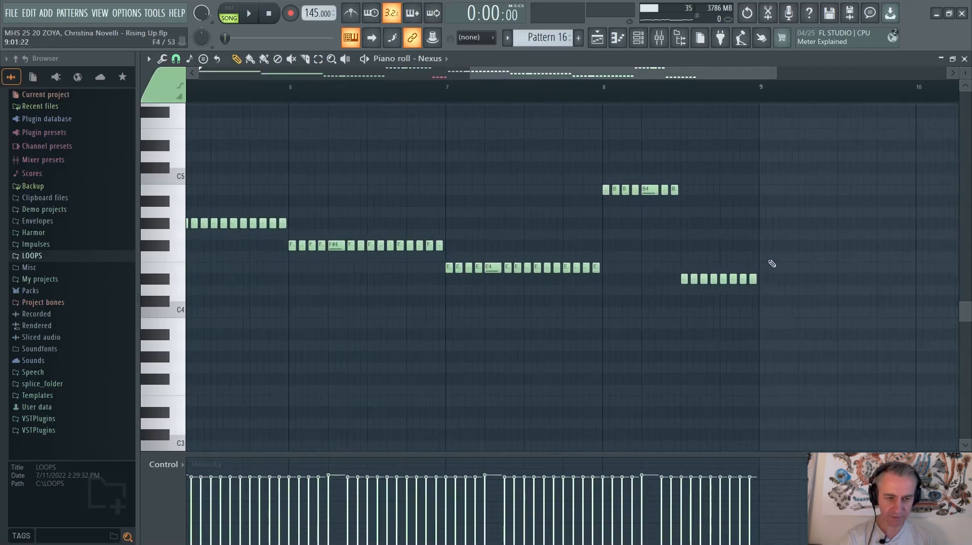
{"action": "scroll", "coordinate": [707, 287], "scroll_direction": "up", "scroll_amount": 4}
{"action": "left_click_drag", "start_coordinate": [621, 271], "coordinate": [620, 181]}
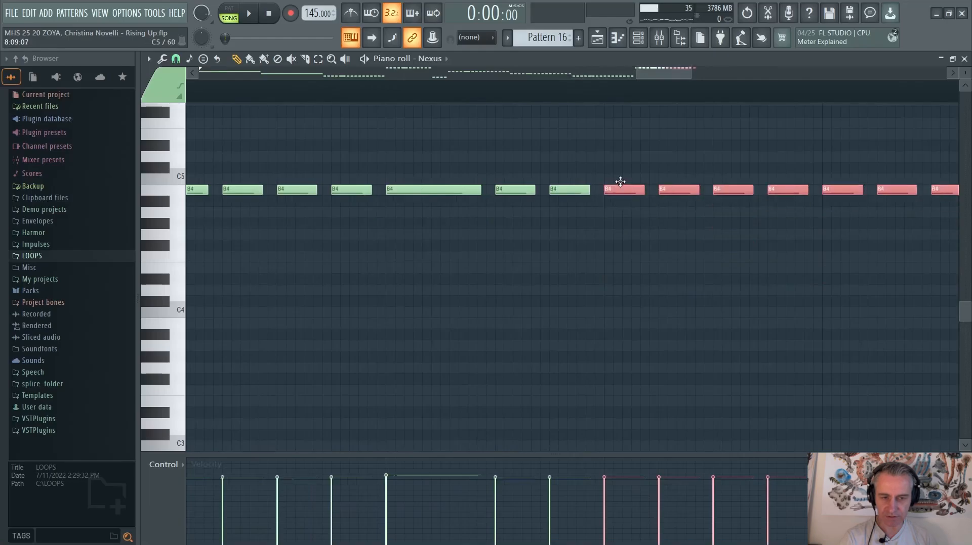
{"action": "scroll", "coordinate": [645, 222], "scroll_direction": "down", "scroll_amount": 6}
{"action": "left_click", "coordinate": [680, 201], "text": "ctrl"}
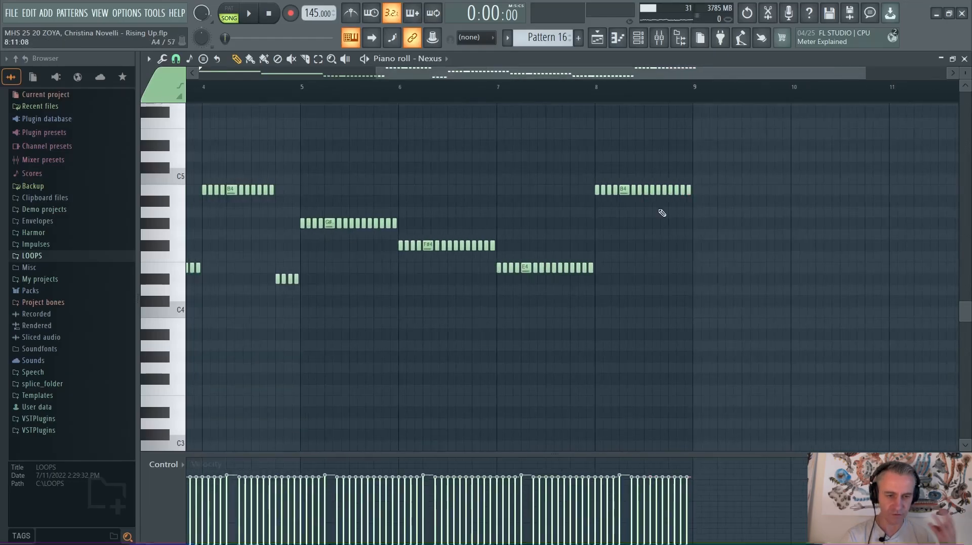
Delete all notes from Pattern 16's Nexus piano roll and return to the playlist
{"action": "scroll", "coordinate": [652, 217], "scroll_direction": "down", "scroll_amount": 2}
{"action": "scroll", "coordinate": [430, 258], "scroll_direction": "up", "scroll_amount": 4}
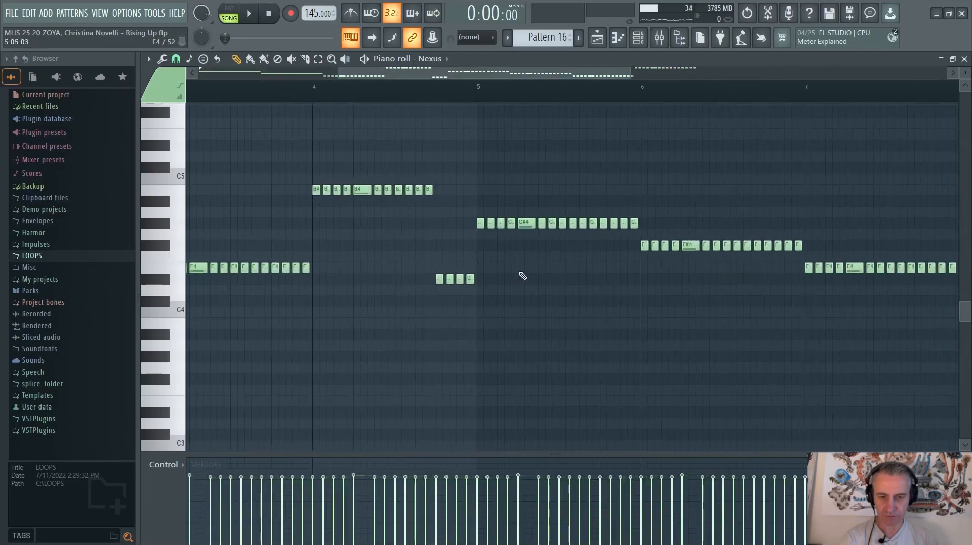
{"action": "left_click_drag", "start_coordinate": [519, 273], "coordinate": [378, 313]}
{"action": "scroll", "coordinate": [445, 314], "scroll_direction": "down", "scroll_amount": 4}
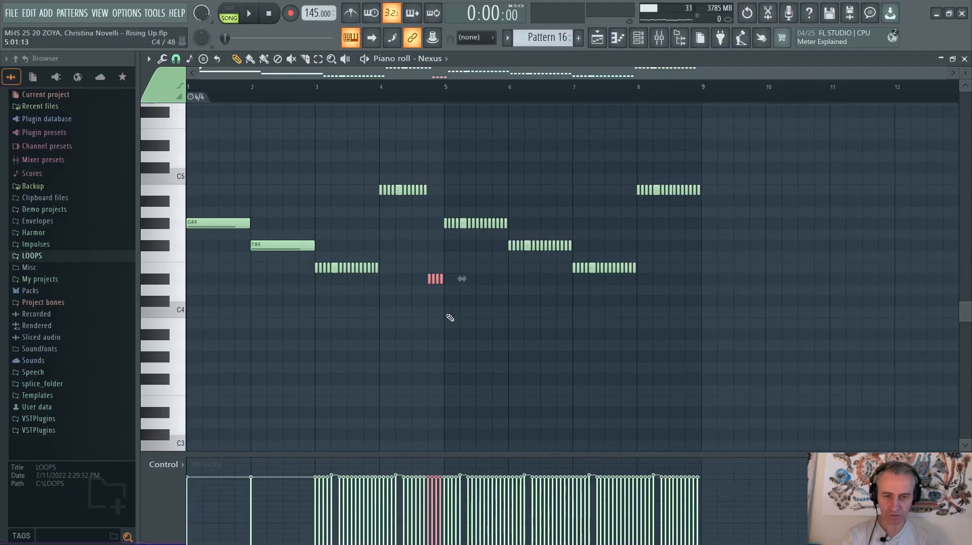
{"action": "key", "text": "ctrl+a"}
{"action": "key", "text": "Delete"}
{"action": "key", "text": "F7"}
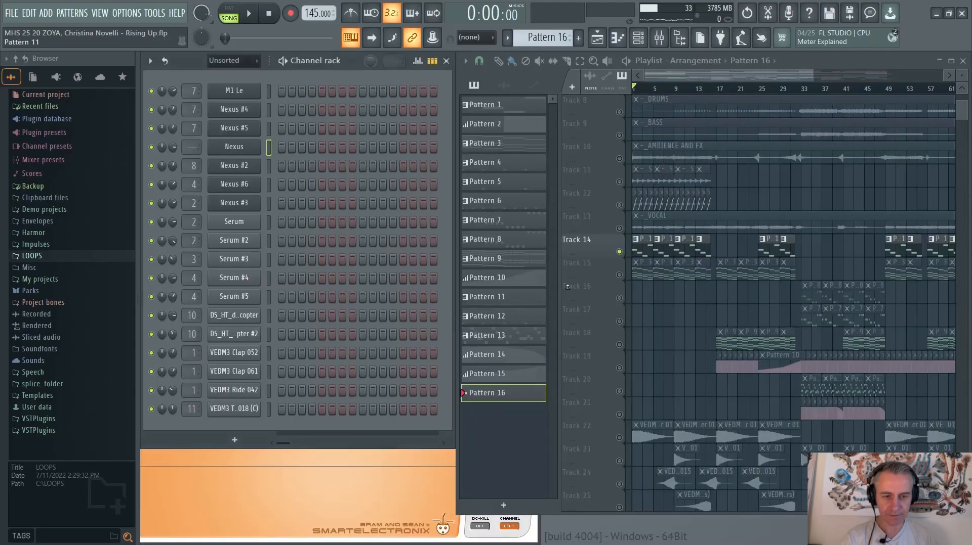
Pick Pattern 1 from its Track 14 clip, examine its bass notes in the Nexus piano roll, and close the piano roll
{"action": "left_click", "coordinate": [638, 251]}
{"action": "scroll", "coordinate": [639, 251], "scroll_direction": "up", "scroll_amount": 4}
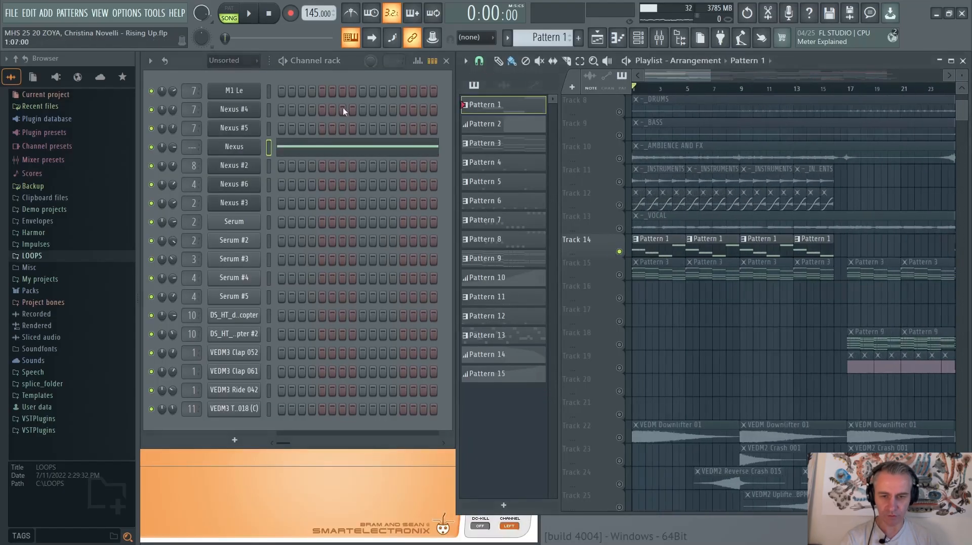
{"action": "left_click", "coordinate": [327, 156]}
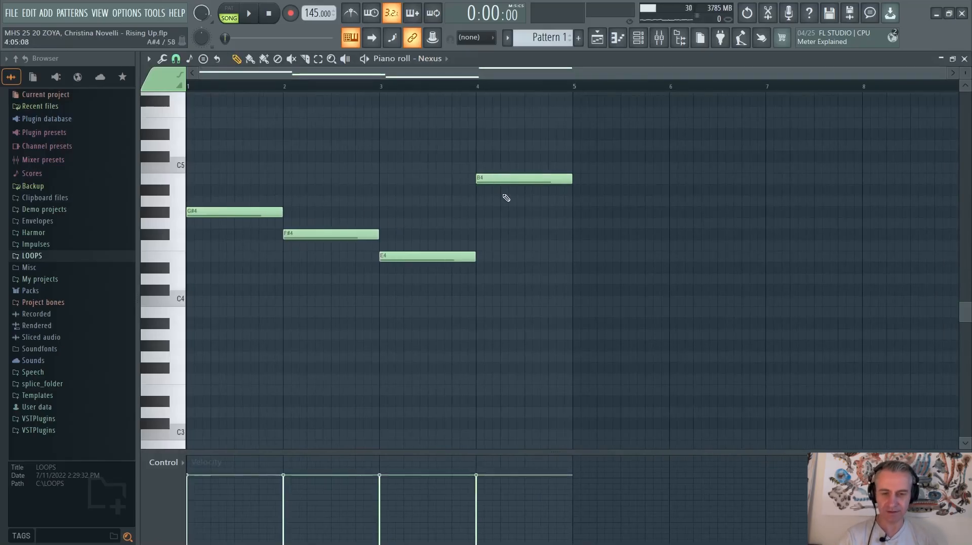
{"action": "key", "text": "Escape"}
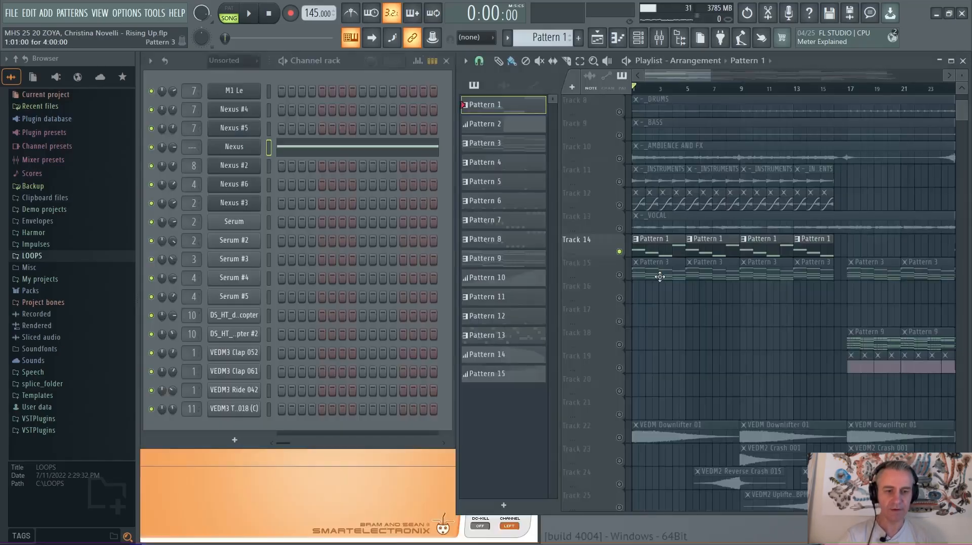
Solo Track 15, pick Pattern 3 from its clip, and examine the pad chords in the Nexus #2 piano roll
{"action": "scroll", "coordinate": [620, 265], "scroll_direction": "up", "scroll_amount": 4}
{"action": "scroll", "coordinate": [621, 265], "scroll_direction": "down", "scroll_amount": 3}
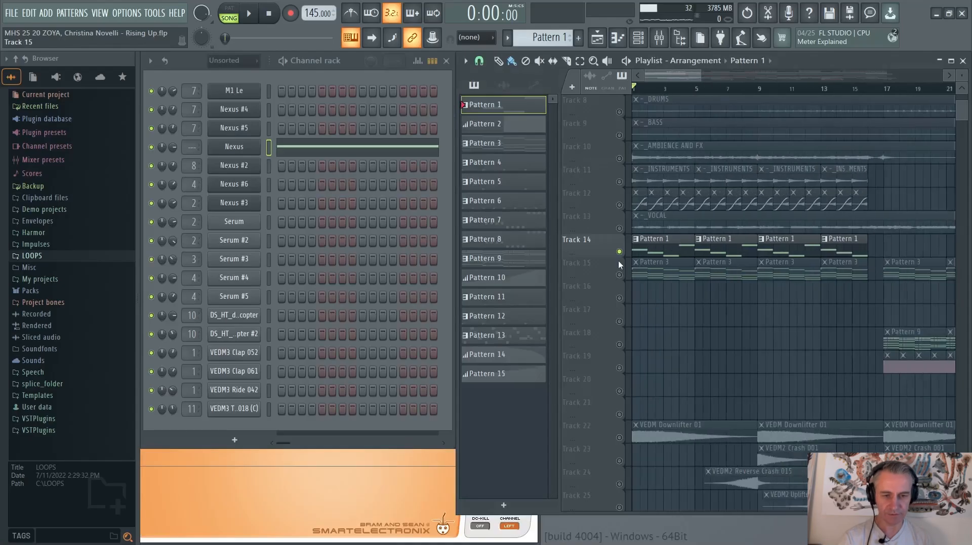
{"action": "left_click", "coordinate": [638, 268]}
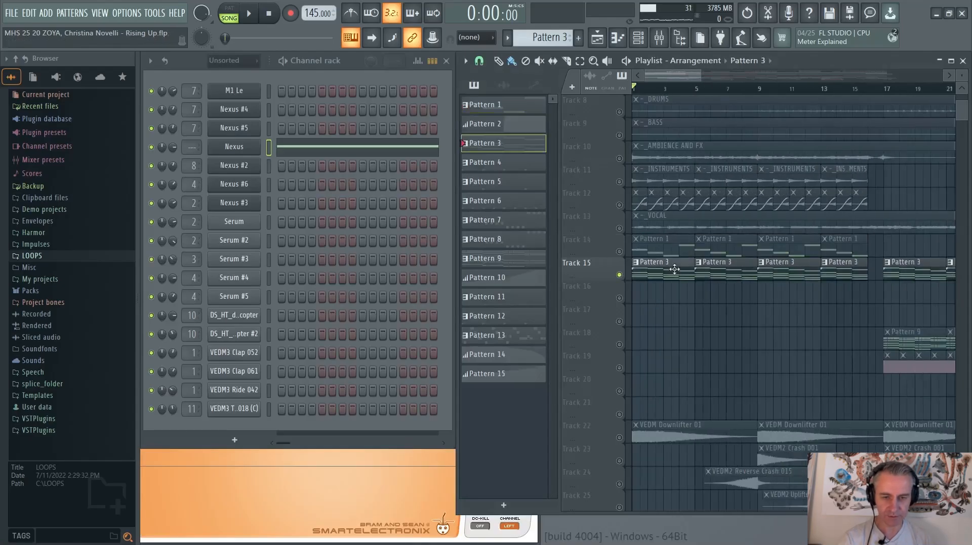
{"action": "left_click", "coordinate": [294, 165]}
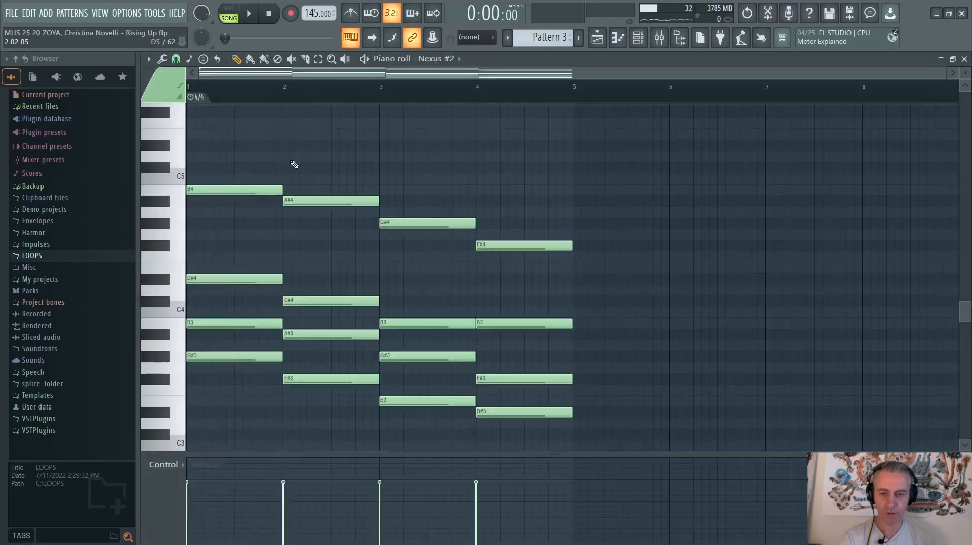
{"action": "scroll", "coordinate": [210, 233], "scroll_direction": "up", "scroll_amount": 3}
{"action": "scroll", "coordinate": [213, 231], "scroll_direction": "down", "scroll_amount": 2}
{"action": "scroll", "coordinate": [288, 229], "scroll_direction": "down", "scroll_amount": 3}
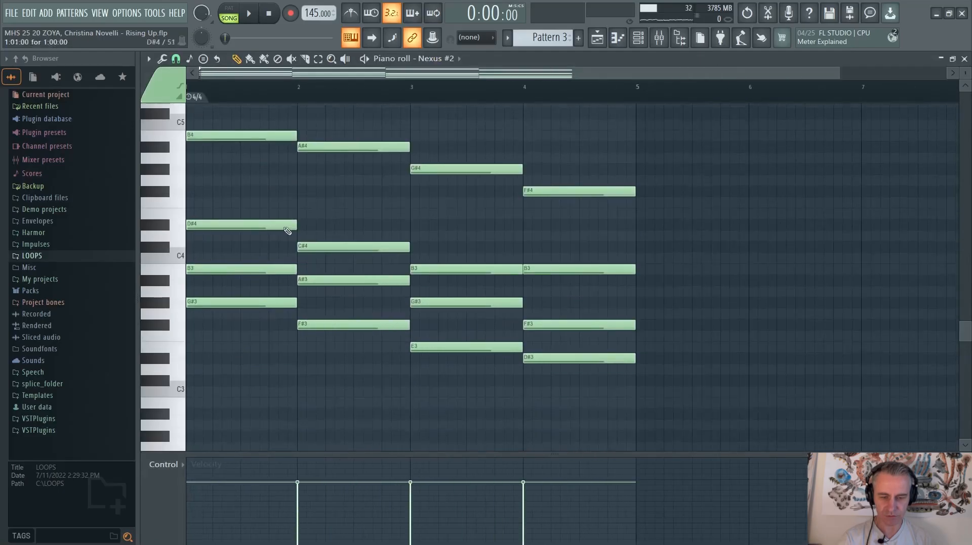
Switch to File Explorer to point out the Pad MIDI file, and return to the playlist with the piano roll closed
{"action": "key", "text": "alt+Tab"}
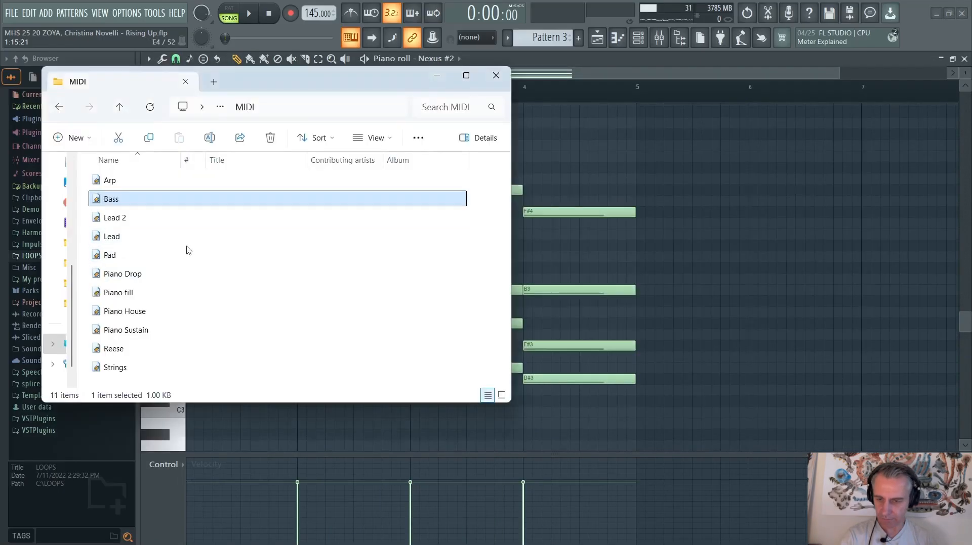
{"action": "left_click", "coordinate": [108, 255]}
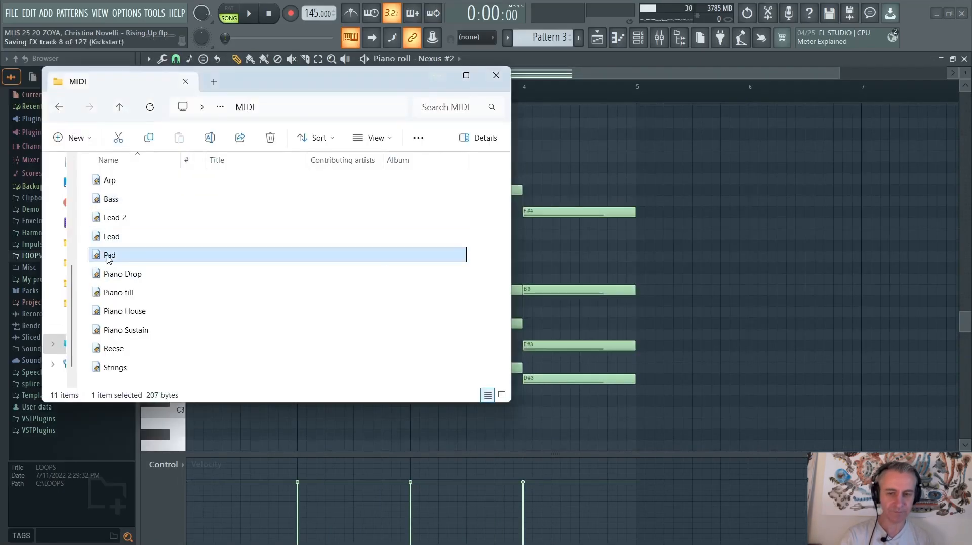
{"action": "key", "text": "alt+Tab"}
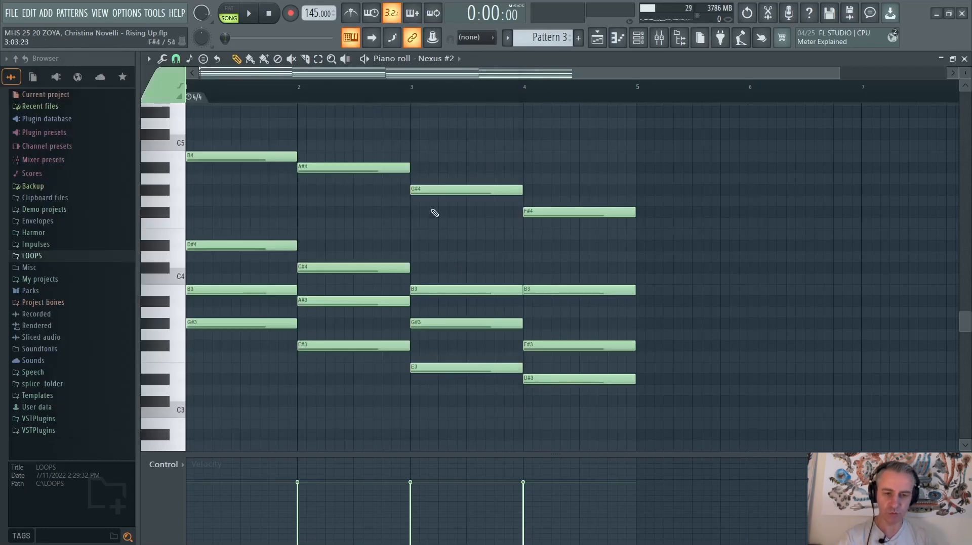
{"action": "key", "text": "Escape"}
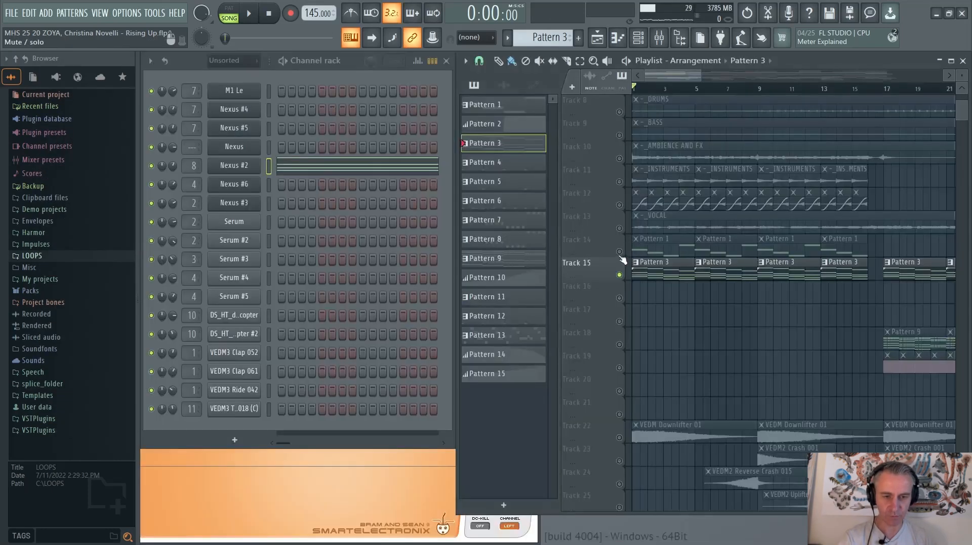
Unmute Track 14 alongside Track 15, and view Pattern 1's notes in the Nexus piano roll before closing it
{"action": "left_click", "coordinate": [619, 252]}
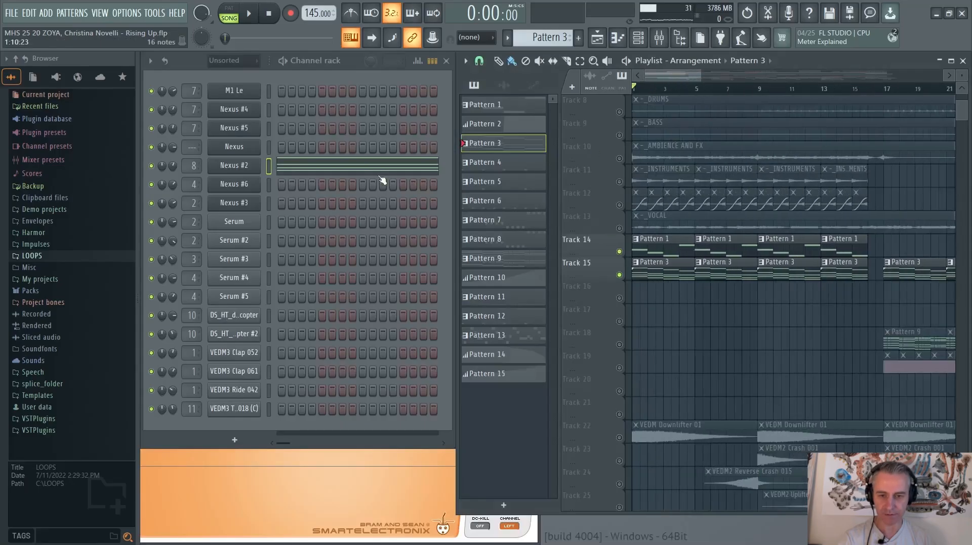
{"action": "left_click", "coordinate": [655, 250]}
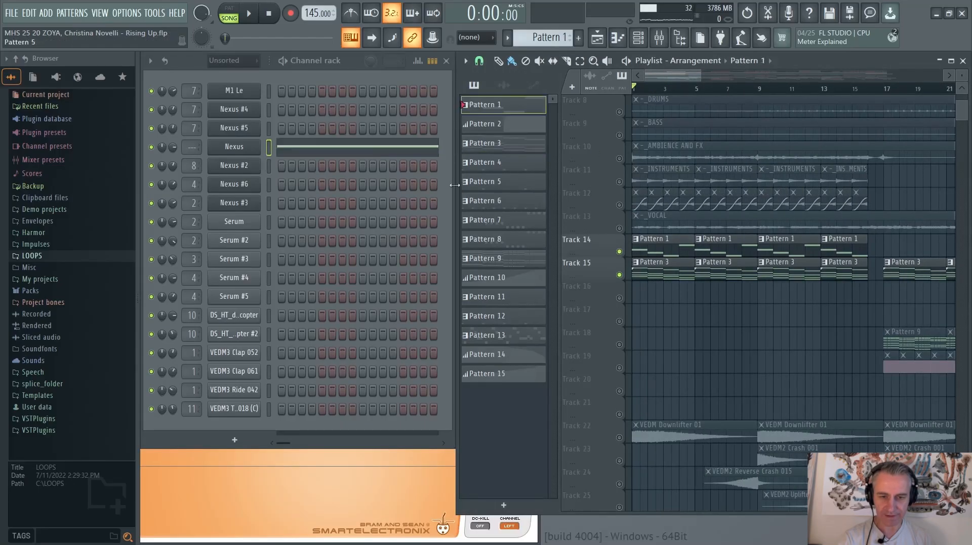
{"action": "left_click", "coordinate": [406, 150]}
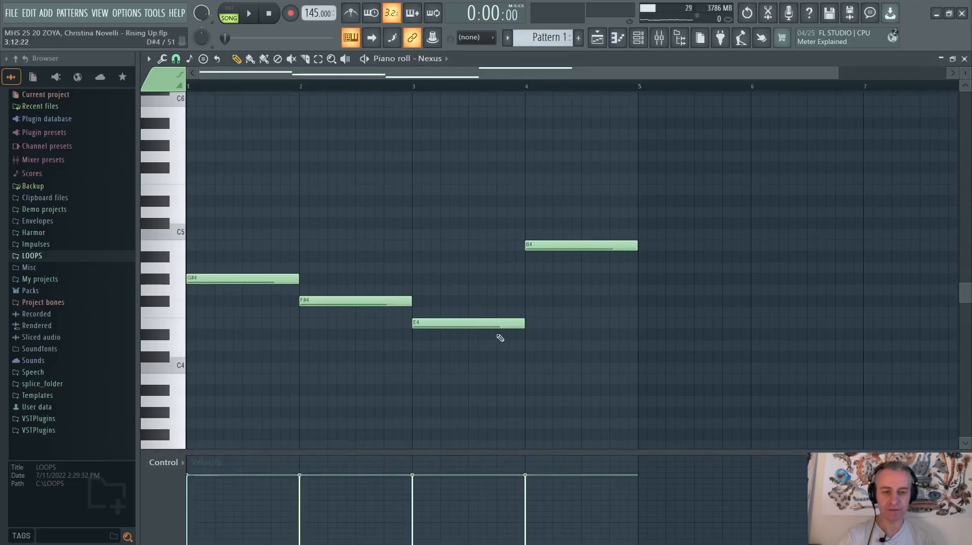
{"action": "key", "text": "Escape"}
Open Pattern 3's Nexus #2 piano roll, play the bass and pad tracks together, and stop and close the piano roll
{"action": "left_click", "coordinate": [659, 272]}
{"action": "left_click", "coordinate": [388, 169]}
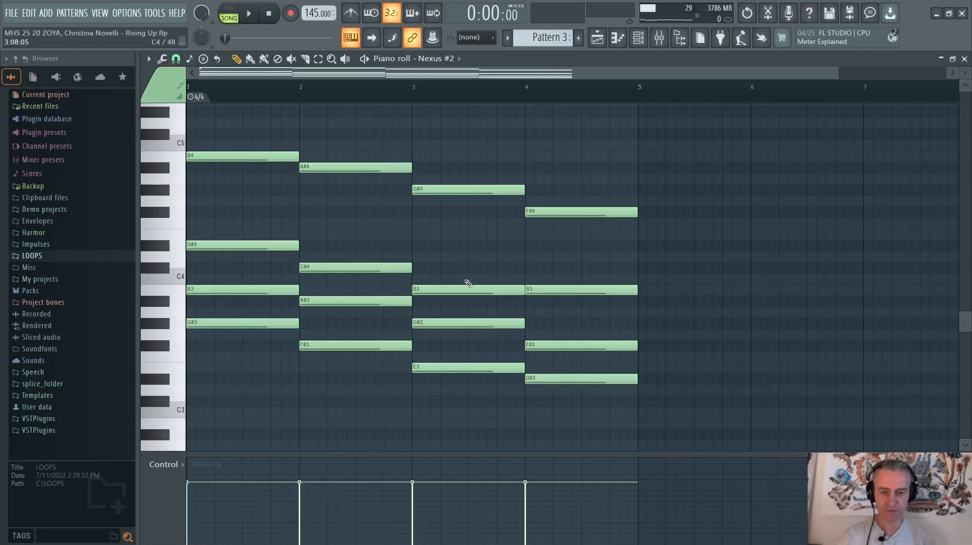
{"action": "key", "text": "space"}
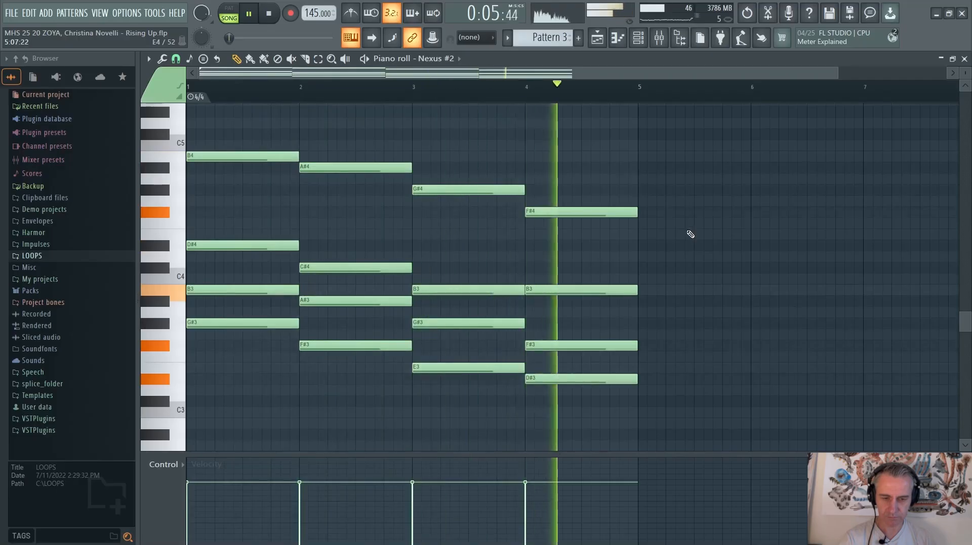
{"action": "key", "text": "space"}
{"action": "key", "text": "Escape"}
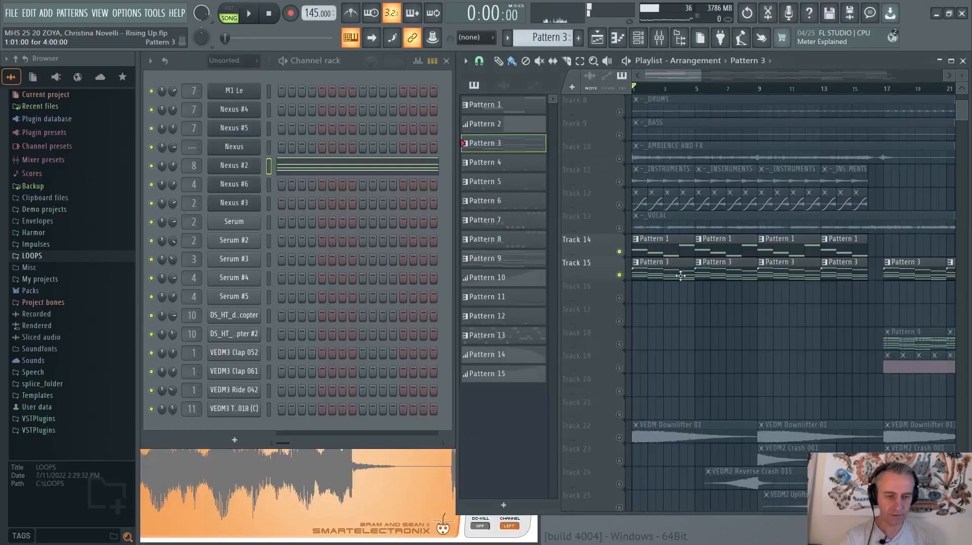
Open the Nexus plugin used by Pattern 1 on Track 14 to check its bass preset, and close it
{"action": "scroll", "coordinate": [680, 275], "scroll_direction": "down", "scroll_amount": 2}
{"action": "left_click", "coordinate": [646, 252]}
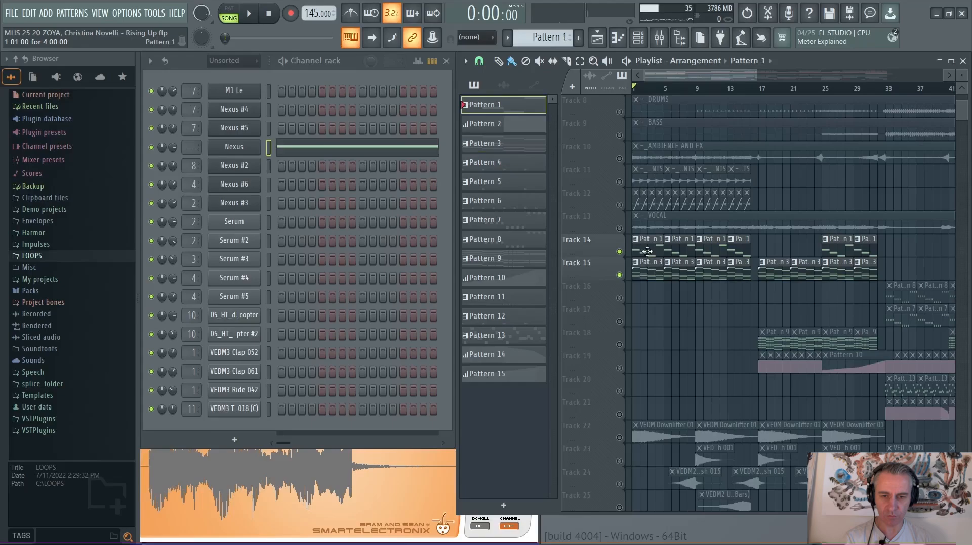
{"action": "left_click", "coordinate": [235, 148]}
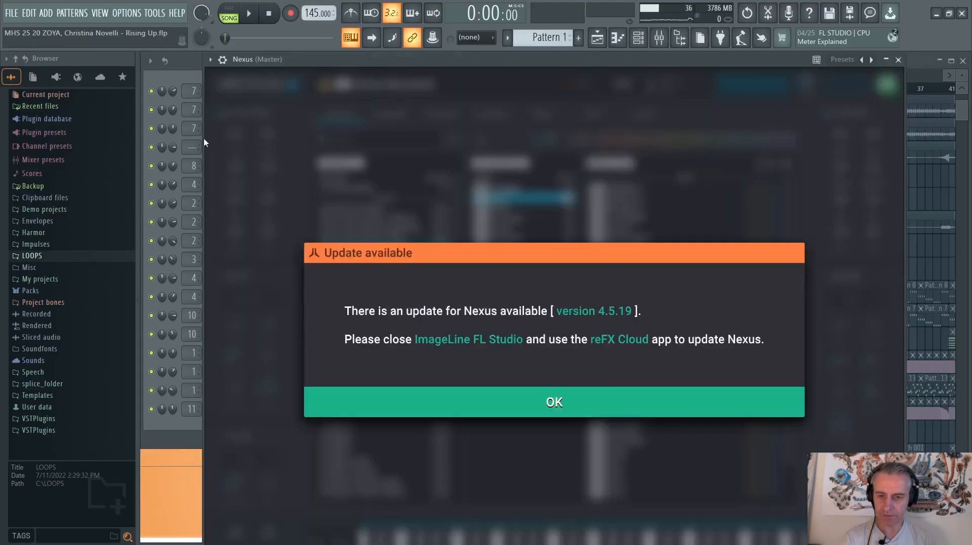
{"action": "left_click_drag", "start_coordinate": [318, 69], "coordinate": [372, 70]}
{"action": "left_click", "coordinate": [241, 149]}
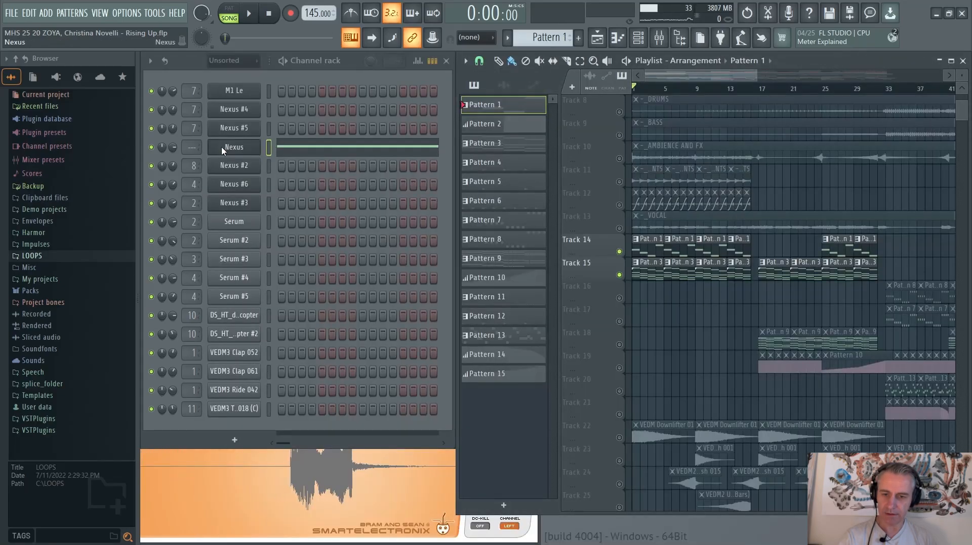
{"action": "left_click", "coordinate": [223, 148]}
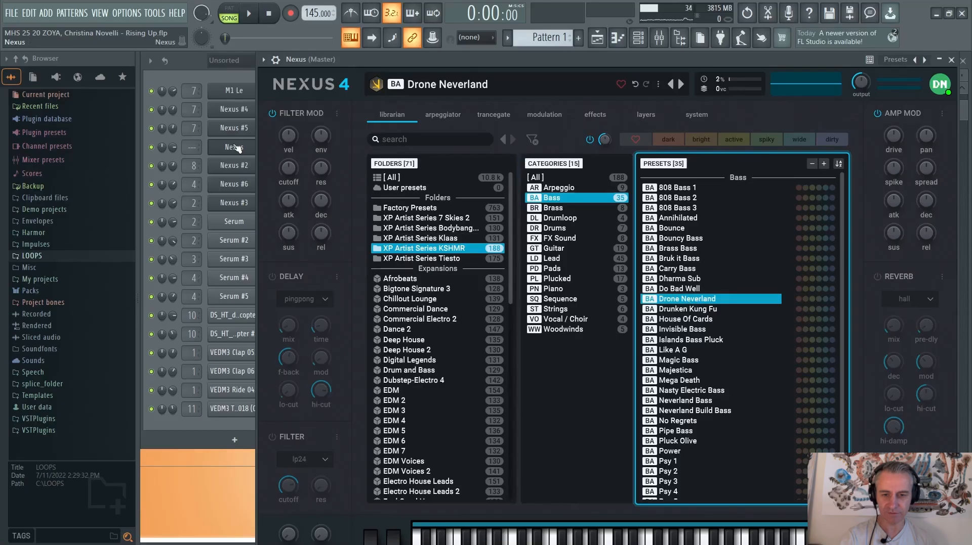
{"action": "left_click", "coordinate": [236, 147]}
Open the Nexus #2 plugin used by Pattern 3 to check its pad preset, and close it
{"action": "left_click", "coordinate": [677, 273]}
{"action": "scroll", "coordinate": [672, 271], "scroll_direction": "up", "scroll_amount": 3}
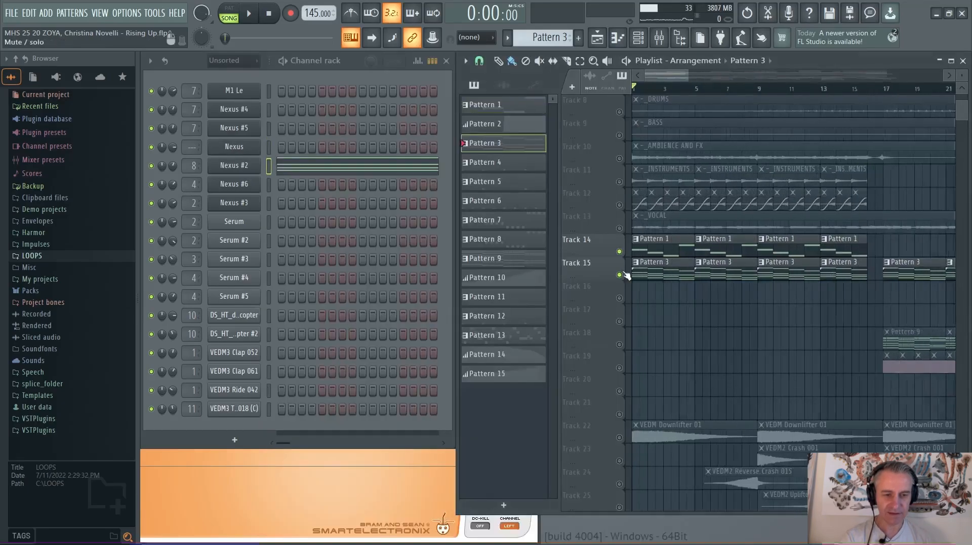
{"action": "left_click", "coordinate": [234, 165]}
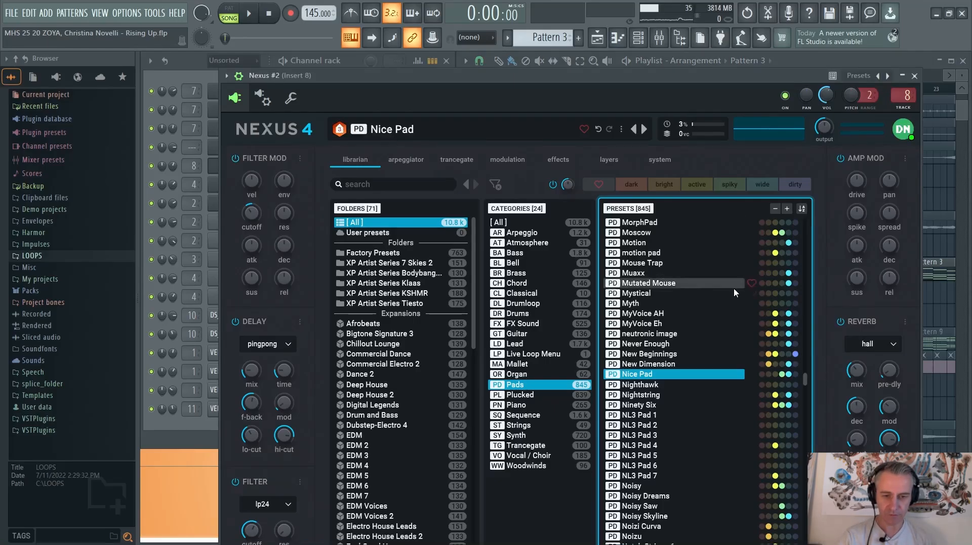
{"action": "key", "text": "Escape"}
Solo Track 16, set the playback position to bar 33, and unmute Track 17 alongside it
{"action": "scroll", "coordinate": [653, 293], "scroll_direction": "down", "scroll_amount": 4}
{"action": "scroll", "coordinate": [871, 299], "scroll_direction": "up", "scroll_amount": 5}
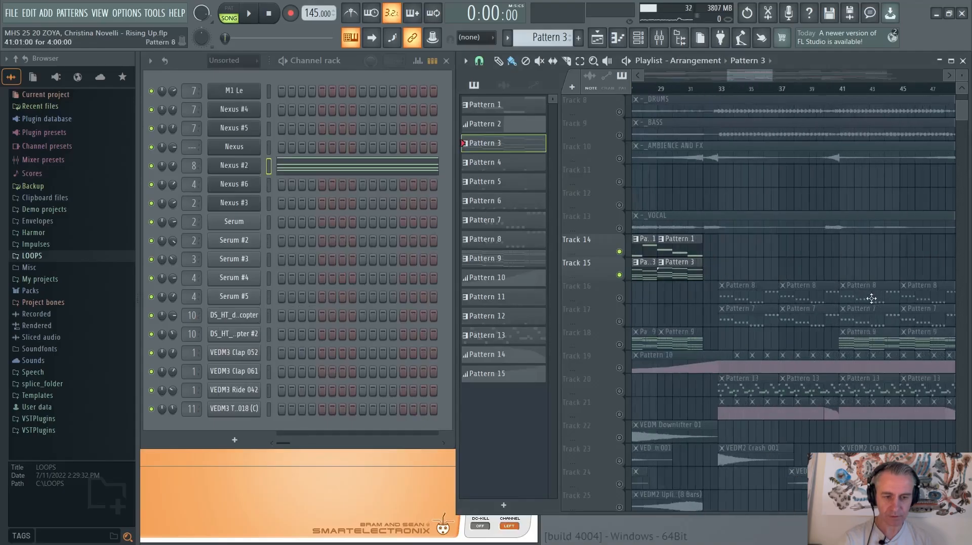
{"action": "right_click", "coordinate": [618, 298]}
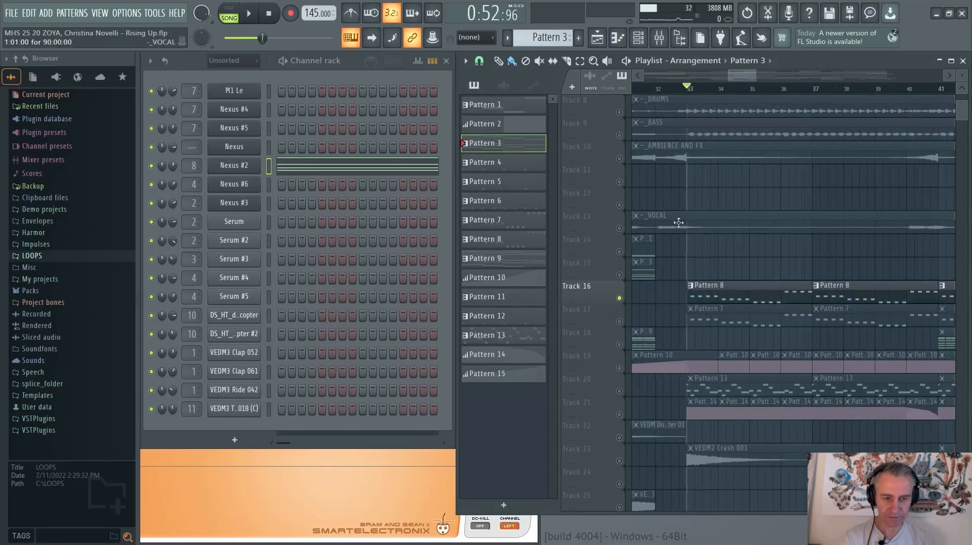
{"action": "scroll", "coordinate": [677, 312], "scroll_direction": "down", "scroll_amount": 3}
{"action": "left_click", "coordinate": [620, 322]}
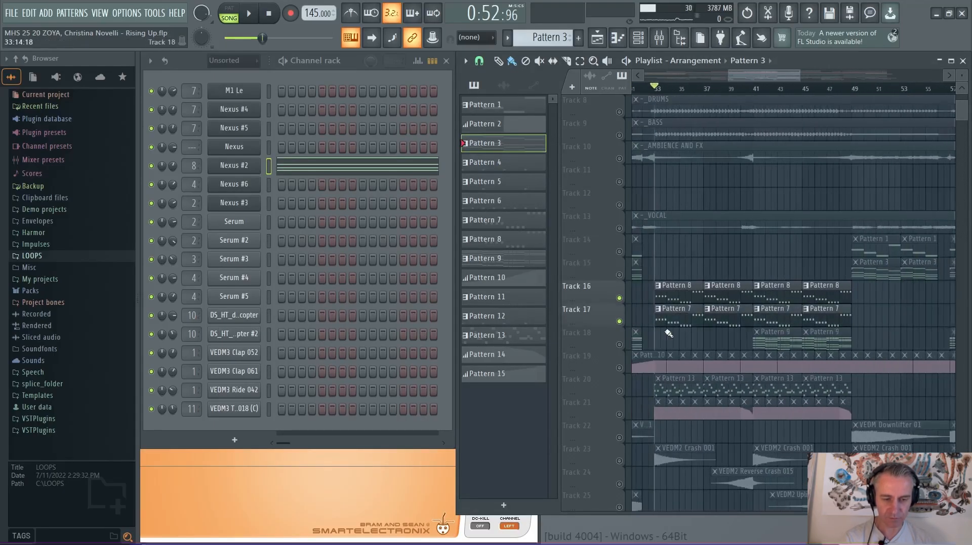
Play Tracks 16 and 17 together from bar 33 and unmute Tracks 2 and 1 alongside them during playback
{"action": "scroll", "coordinate": [671, 334], "scroll_direction": "up", "scroll_amount": 2}
{"action": "scroll", "coordinate": [673, 336], "scroll_direction": "down", "scroll_amount": 1}
{"action": "key", "text": "space"}
{"action": "scroll", "coordinate": [672, 335], "scroll_direction": "up", "scroll_amount": 4}
{"action": "scroll", "coordinate": [635, 164], "scroll_direction": "up", "scroll_amount": 1}
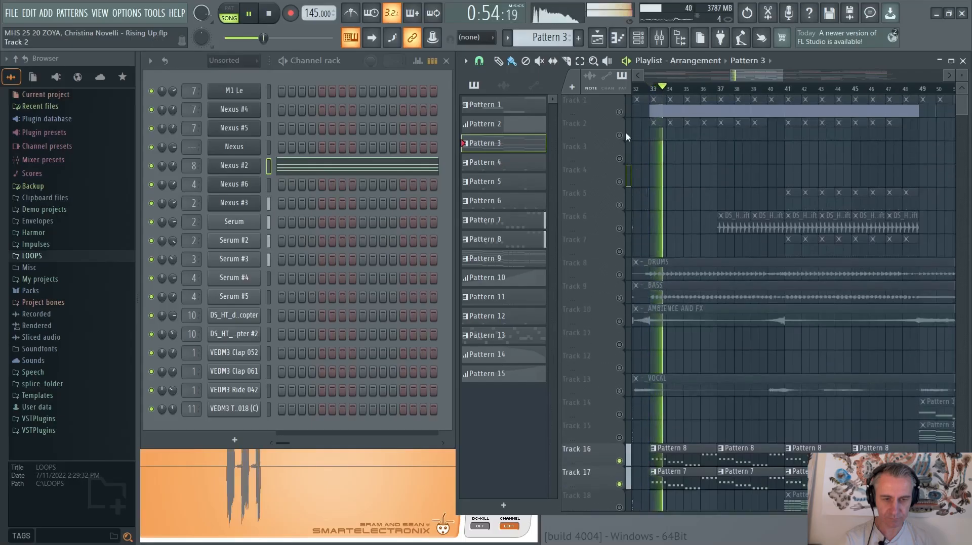
{"action": "left_click", "coordinate": [620, 136]}
{"action": "left_click", "coordinate": [620, 112]}
Select the Pattern 8 clip on Track 16 and the Pattern 7 clip on Track 17, and stop playback
{"action": "scroll", "coordinate": [671, 223], "scroll_direction": "down", "scroll_amount": 8}
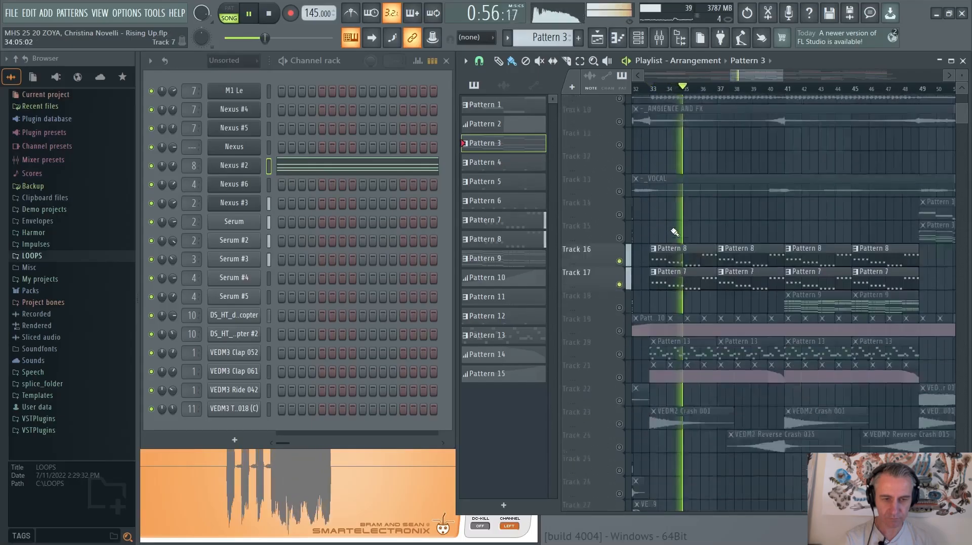
{"action": "left_click", "coordinate": [676, 200]}
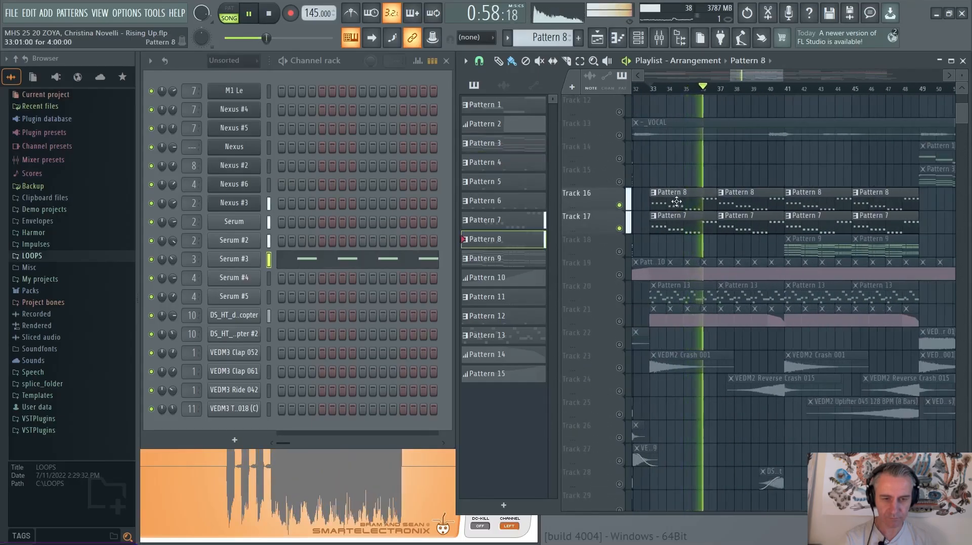
{"action": "left_click", "coordinate": [672, 220]}
{"action": "key", "text": "space"}
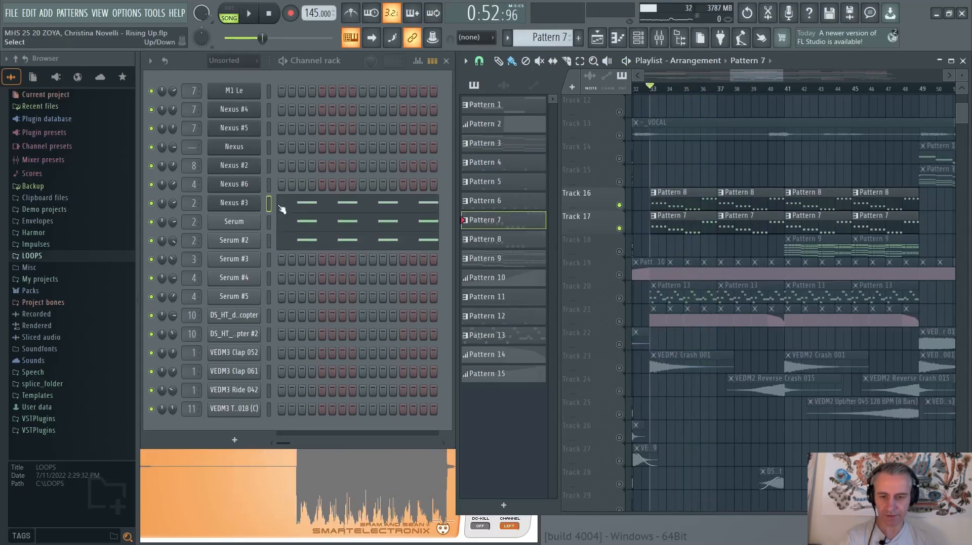
Solo Track 16 and open Pattern 8's Serum #3 piano roll, play its notes briefly, and close the piano roll
{"action": "left_click", "coordinate": [682, 200]}
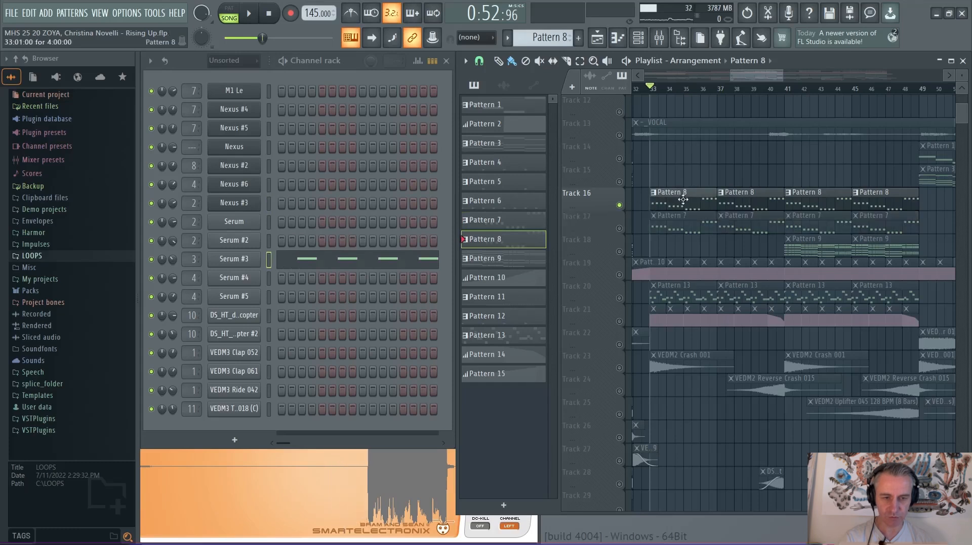
{"action": "left_click", "coordinate": [380, 259]}
{"action": "scroll", "coordinate": [260, 214], "scroll_direction": "up", "scroll_amount": 2}
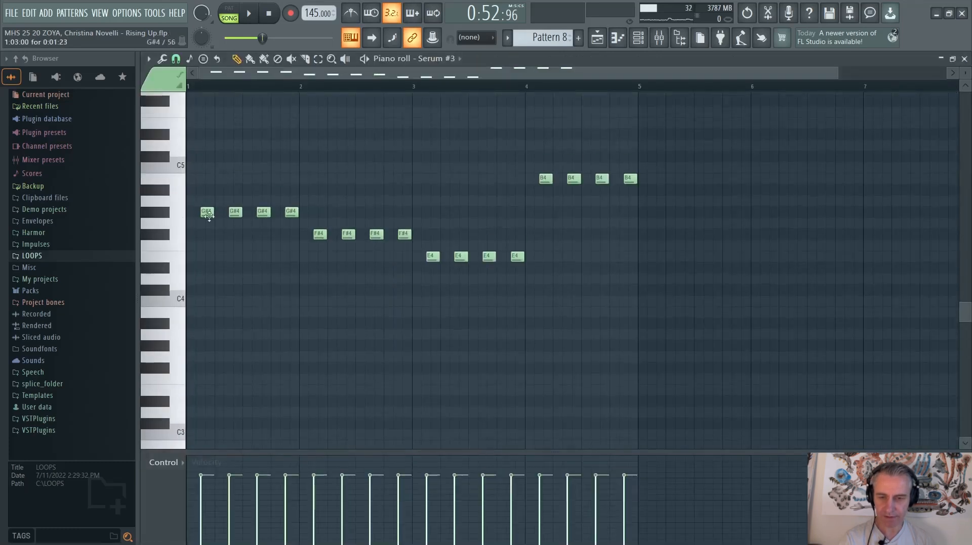
{"action": "scroll", "coordinate": [208, 215], "scroll_direction": "up", "scroll_amount": 1}
{"action": "key", "text": "space"}
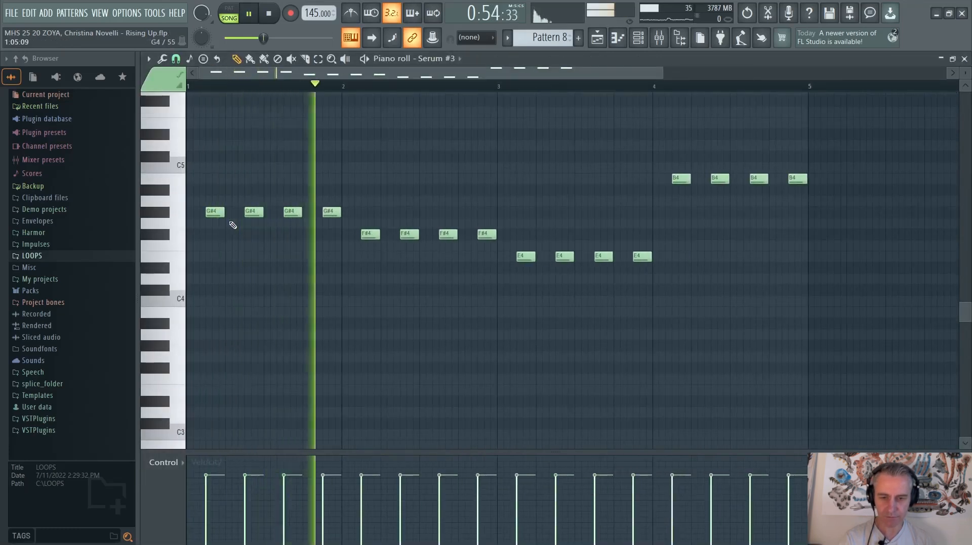
{"action": "key", "text": "space"}
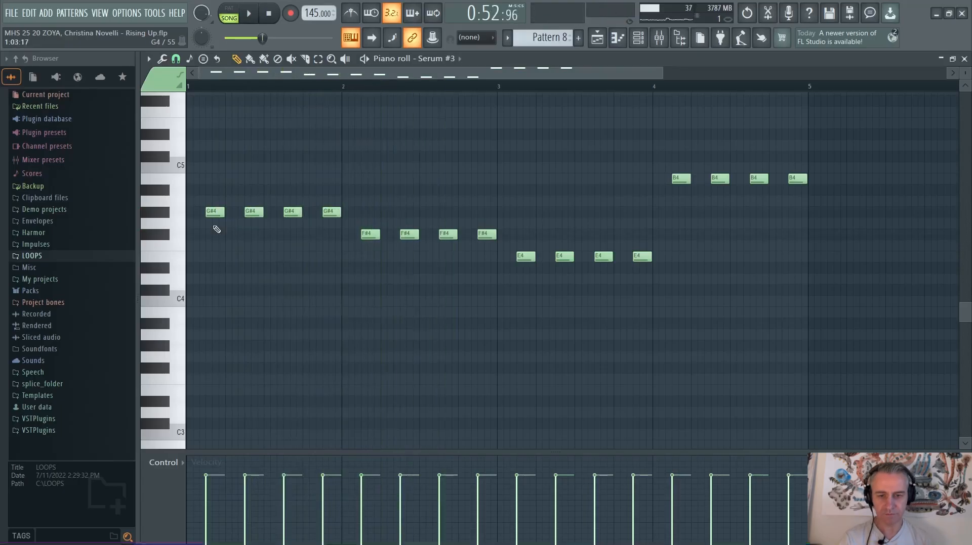
{"action": "scroll", "coordinate": [250, 233], "scroll_direction": "up", "scroll_amount": 2}
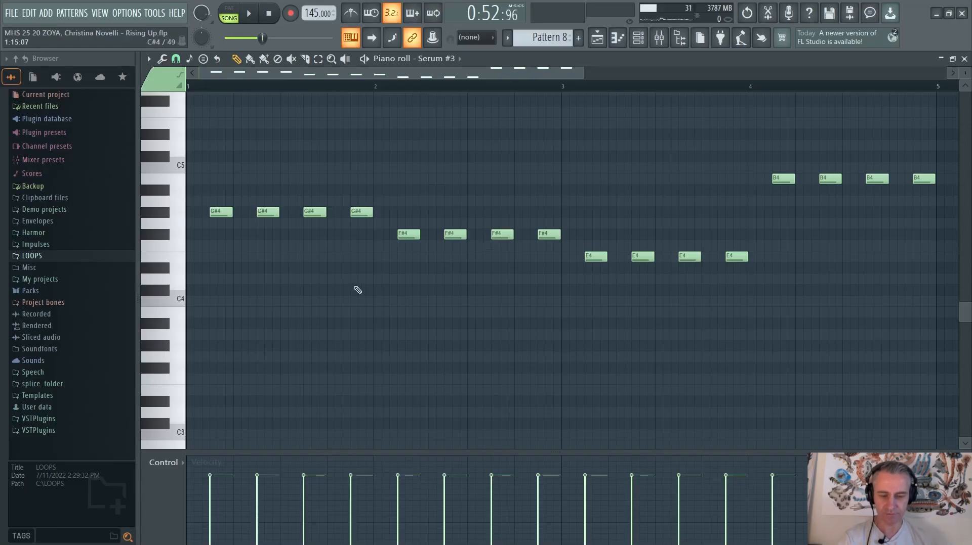
{"action": "key", "text": "F7"}
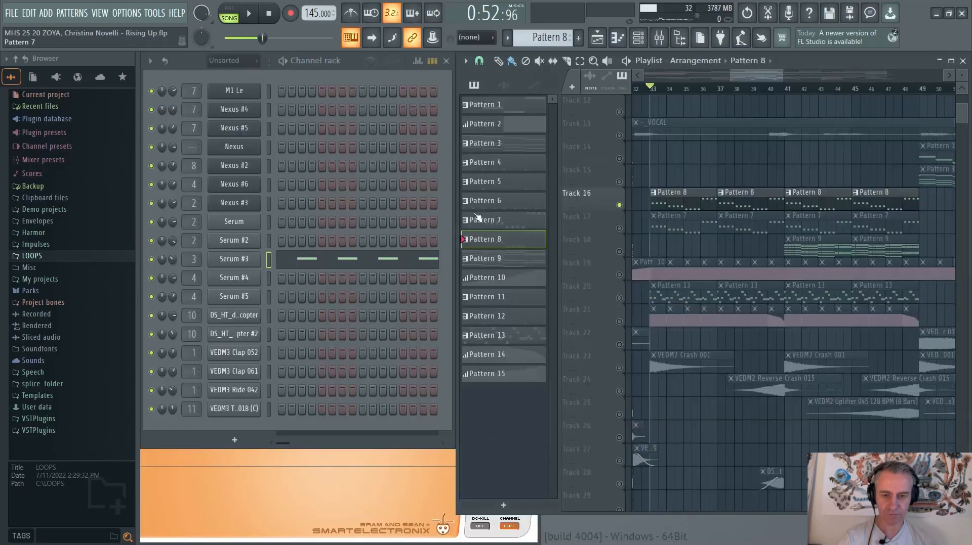
Select Pattern 7, solo Track 17, and play its layered bass briefly before stopping
{"action": "left_click", "coordinate": [544, 218]}
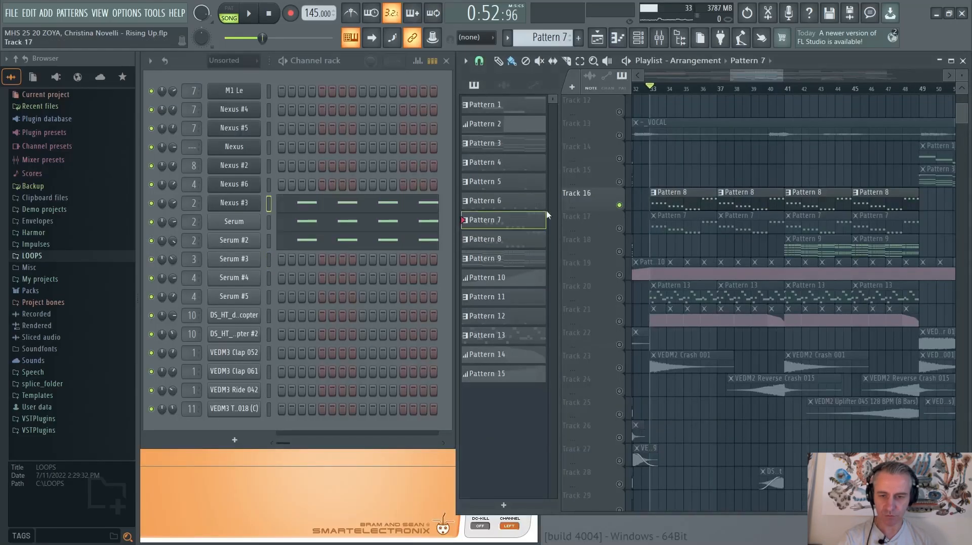
{"action": "left_click", "coordinate": [624, 229]}
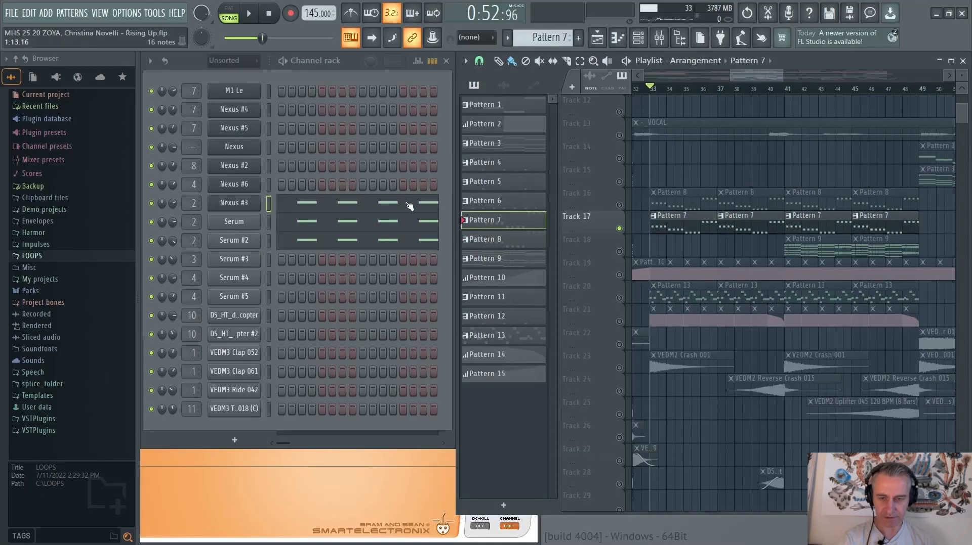
{"action": "key", "text": "space"}
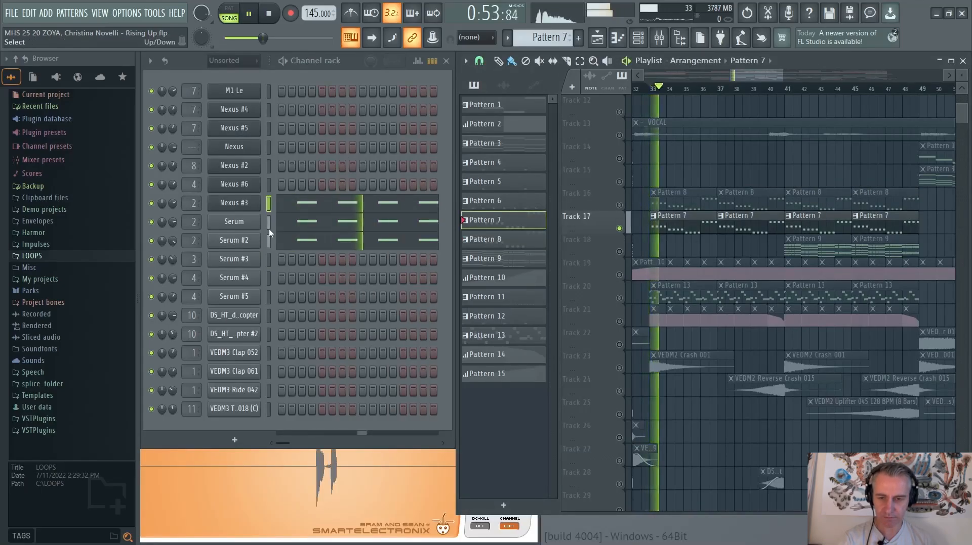
{"action": "key", "text": "space"}
Solo the Nexus #3 channel, open its plugin to check the organ preset, and close it
{"action": "right_click", "coordinate": [151, 204]}
{"action": "left_click", "coordinate": [163, 207]}
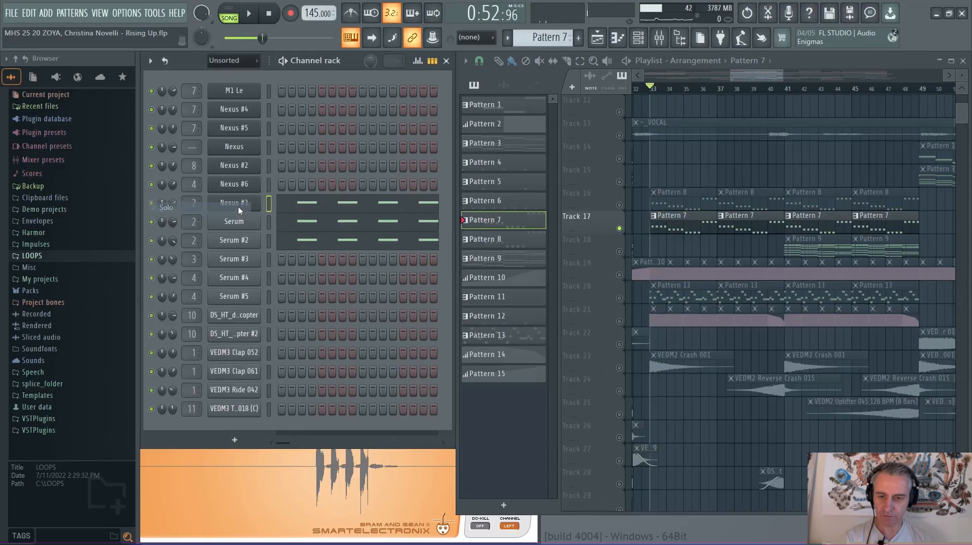
{"action": "left_click", "coordinate": [235, 203]}
{"action": "left_click", "coordinate": [253, 114]}
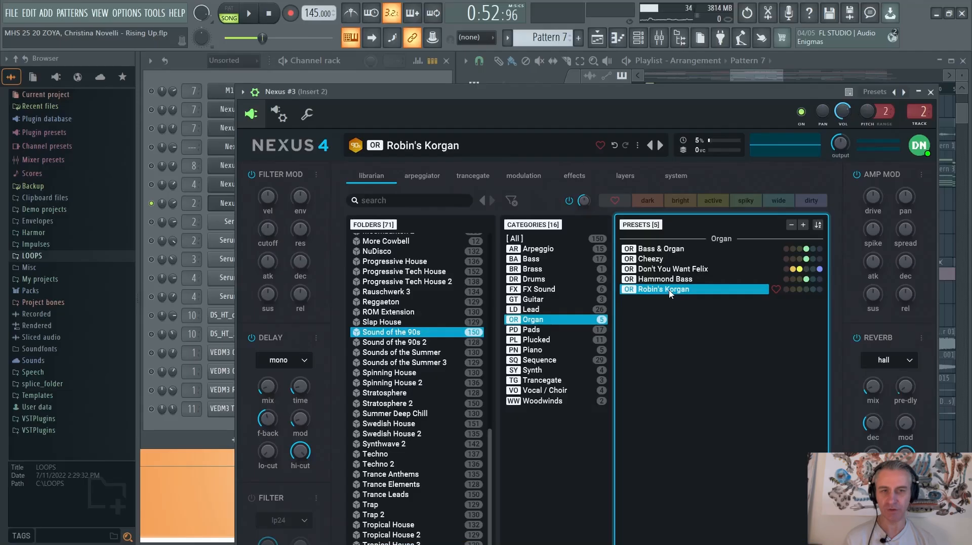
{"action": "key", "text": "Escape"}
Play the soloed Nexus #3 layer with its Pattern 7 piano roll open, and stop and close the piano roll
{"action": "key", "text": "space"}
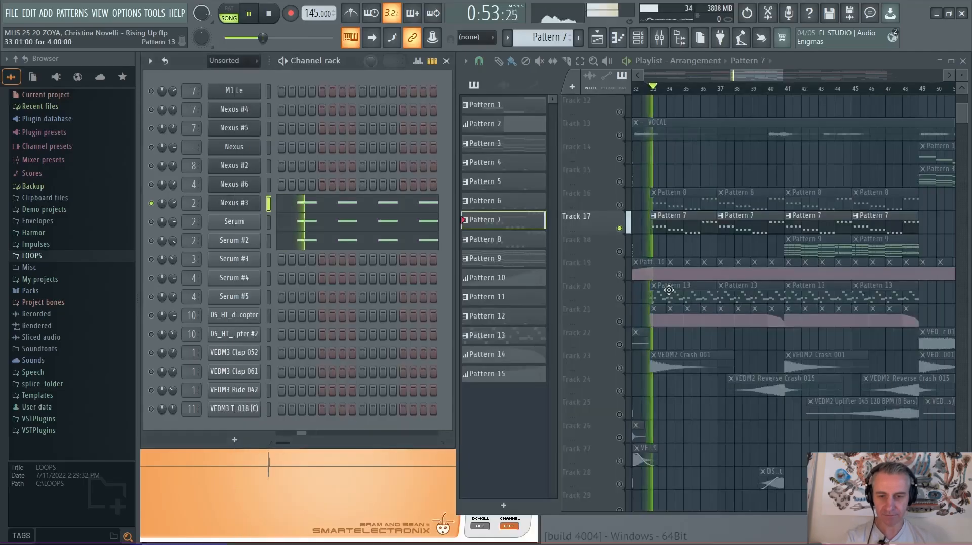
{"action": "left_click", "coordinate": [328, 229]}
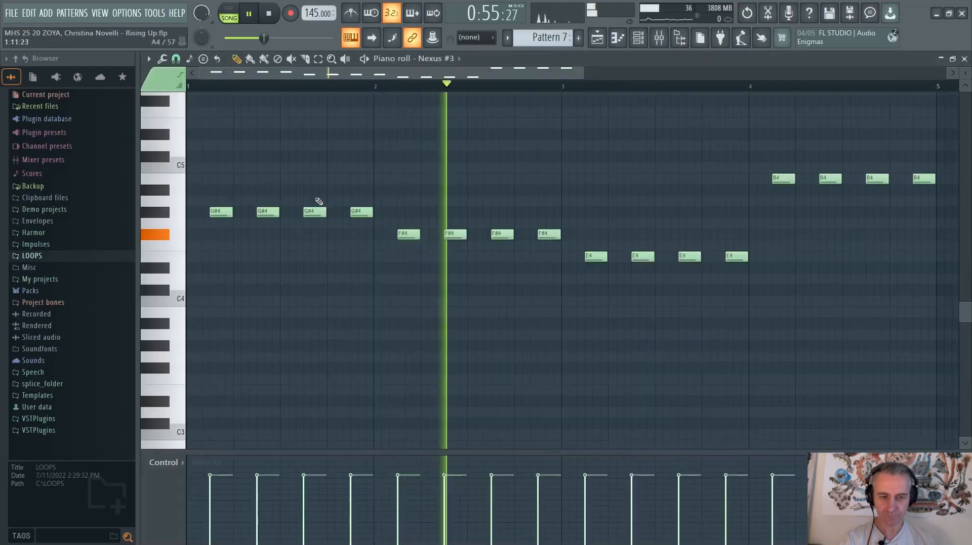
{"action": "key", "text": "space"}
{"action": "key", "text": "Escape"}
Solo the Serum channel, open its Pattern 7 piano roll, start playback to hear the notes, and close the piano roll
{"action": "right_click", "coordinate": [152, 221]}
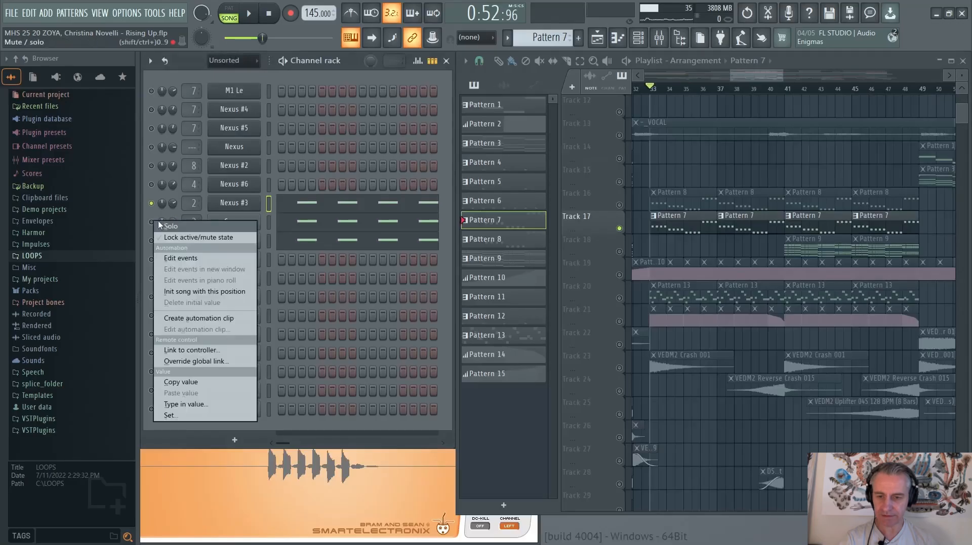
{"action": "left_click", "coordinate": [157, 225]}
{"action": "left_click", "coordinate": [326, 223]}
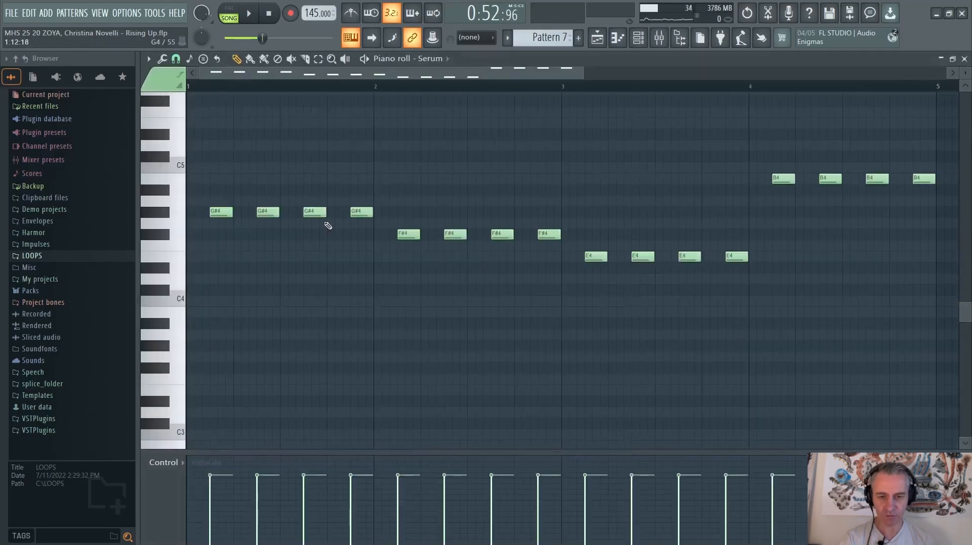
{"action": "scroll", "coordinate": [328, 226], "scroll_direction": "down", "scroll_amount": 1}
{"action": "key", "text": "space"}
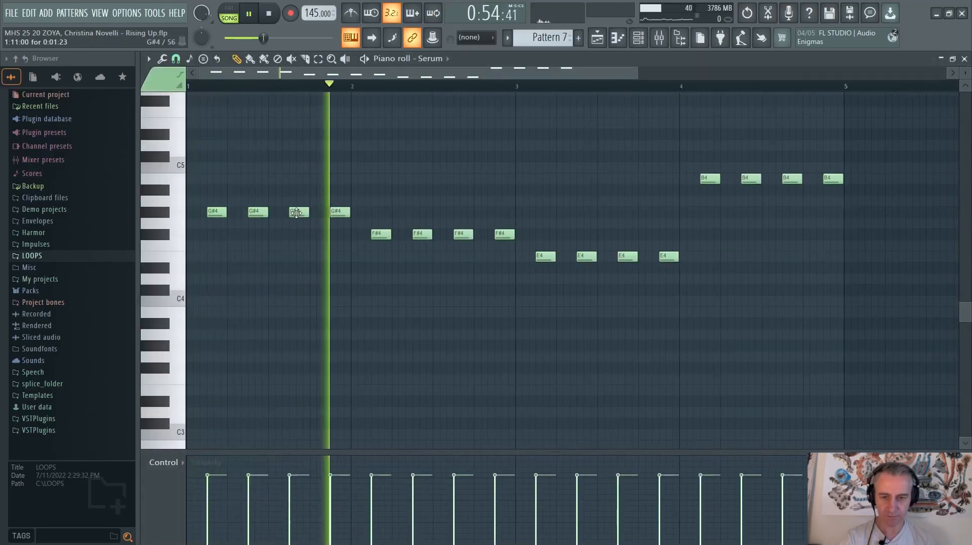
{"action": "key", "text": "Escape"}
Open the Serum channel's plugin, set oscillator B's unison to 8 voices, and restart playback to hear it
{"action": "left_click", "coordinate": [240, 221]}
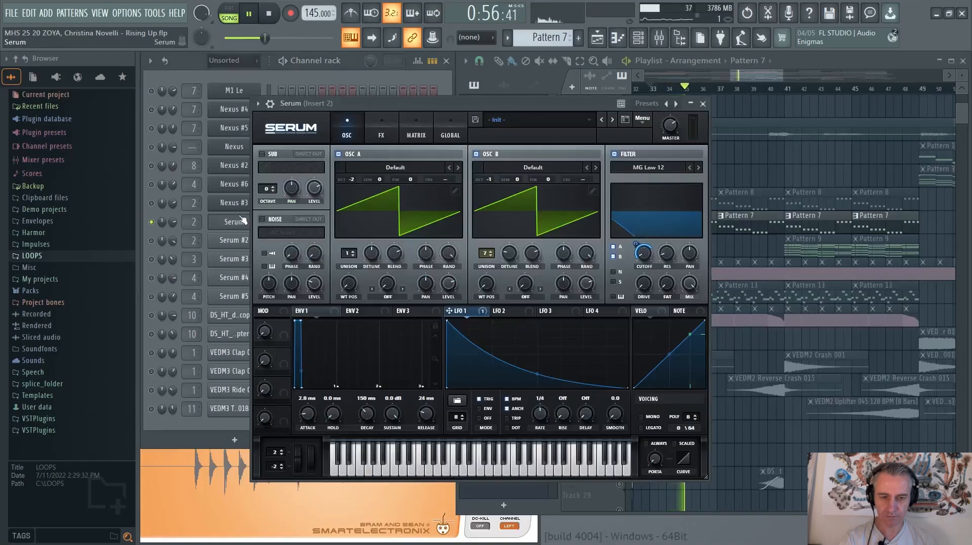
{"action": "key", "text": "space"}
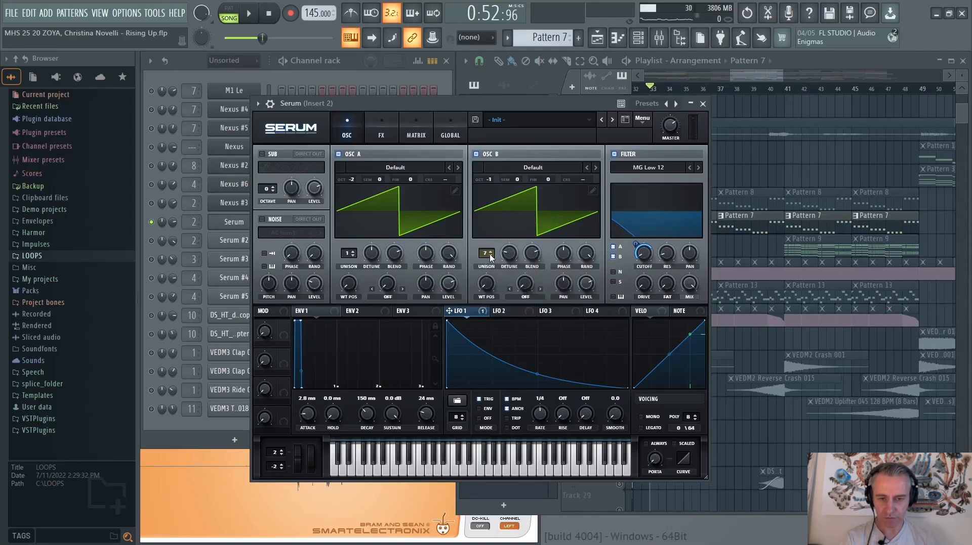
{"action": "scroll", "coordinate": [489, 253], "scroll_direction": "up", "scroll_amount": 1}
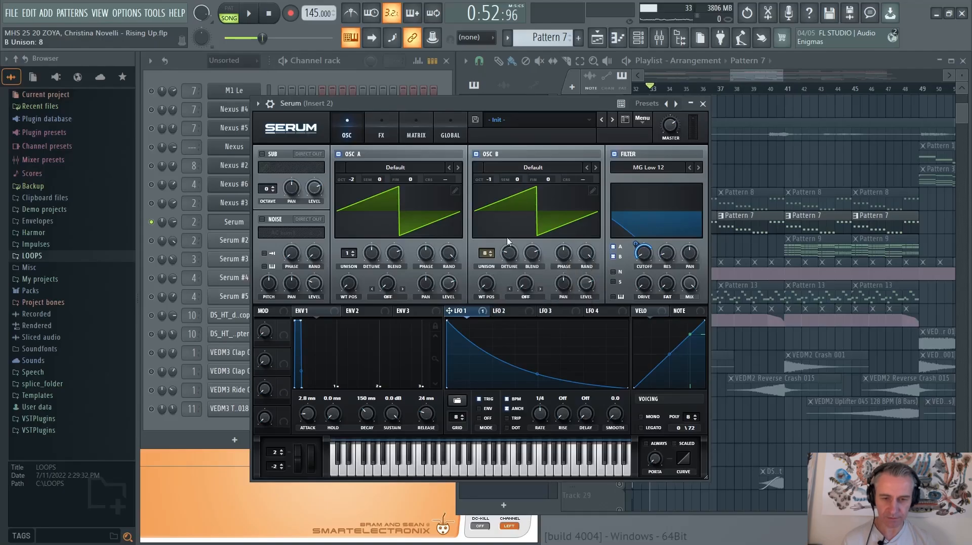
{"action": "key", "text": "space"}
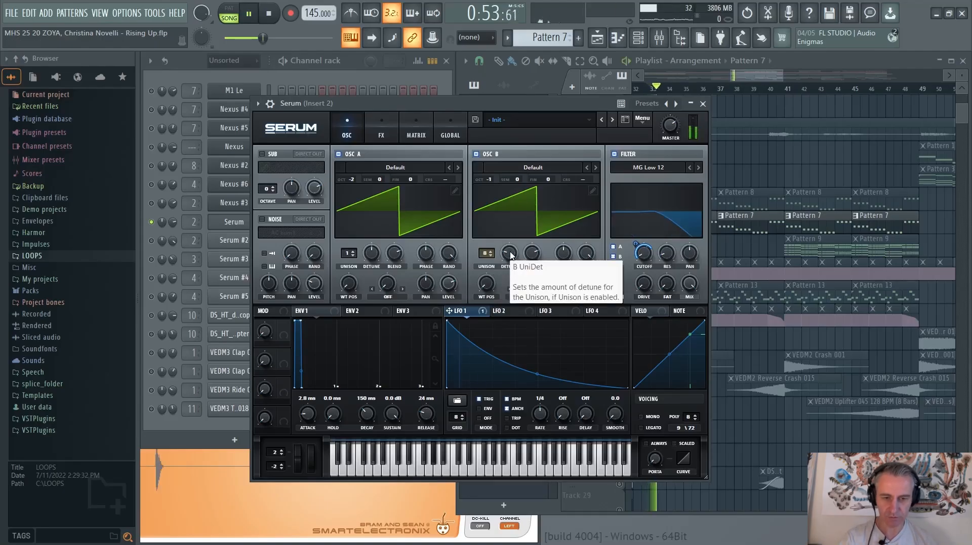
Sweep Serum's filter cutoff and switch oscillator B off and on during playback, and close the plugin and stop
{"action": "mouse_move", "coordinate": [645, 253]}
{"action": "left_mouse_down"}
{"action": "mouse_move", "coordinate": [656, 216]}
{"action": "mouse_move", "coordinate": [656, 244]}
{"action": "left_mouse_up"}
{"action": "left_click", "coordinate": [477, 154]}
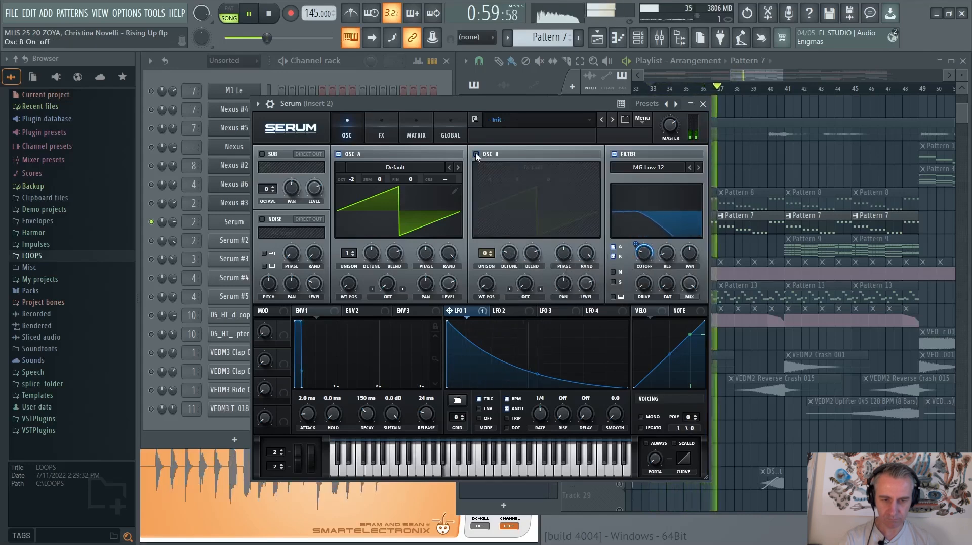
{"action": "left_click", "coordinate": [477, 155]}
{"action": "left_click_drag", "start_coordinate": [644, 252], "coordinate": [643, 282]}
{"action": "left_click_drag", "start_coordinate": [636, 244], "coordinate": [644, 253]}
{"action": "key", "text": "Escape"}
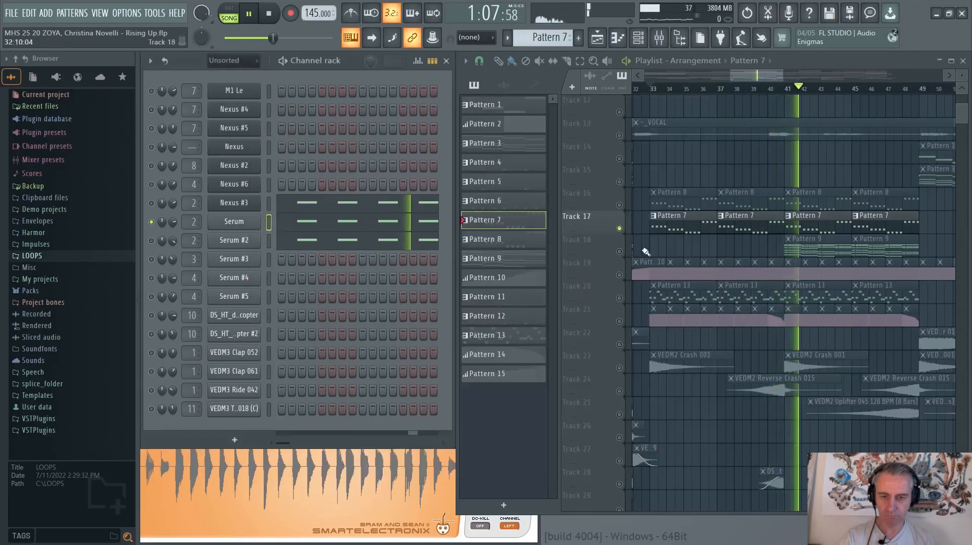
{"action": "key", "text": "space"}
Solo the Serum #2 channel, open its plugin to check the bass preset while playing it, and close the plugin
{"action": "left_click", "coordinate": [151, 240]}
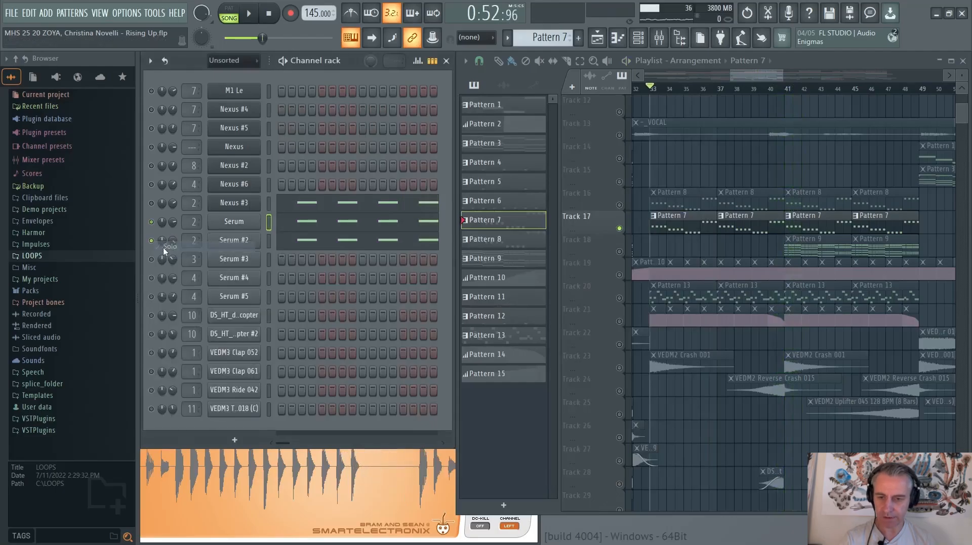
{"action": "left_click", "coordinate": [247, 244]}
{"action": "key", "text": "space"}
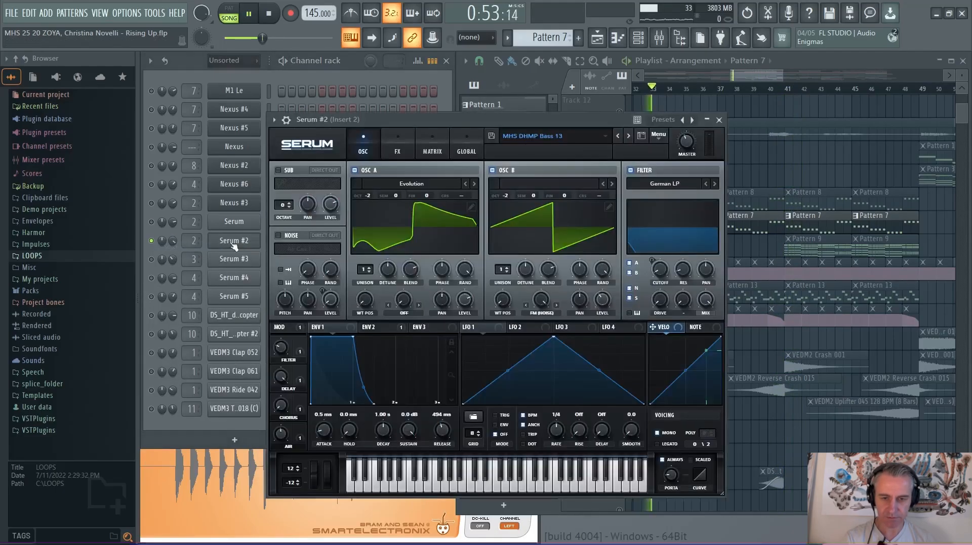
{"action": "key", "text": "space"}
{"action": "left_click_drag", "start_coordinate": [534, 121], "coordinate": [597, 95]}
{"action": "key", "text": "space"}
{"action": "left_click", "coordinate": [233, 242]}
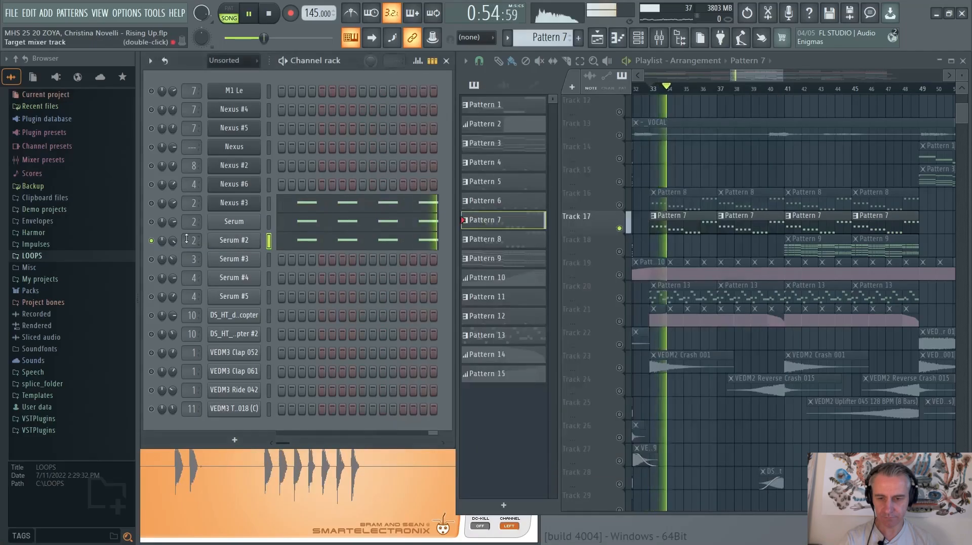
Unmute Serum and Nexus #3 alongside Serum #2 during playback to hear all three layers, and stop
{"action": "left_click", "coordinate": [151, 222]}
{"action": "left_click", "coordinate": [151, 203]}
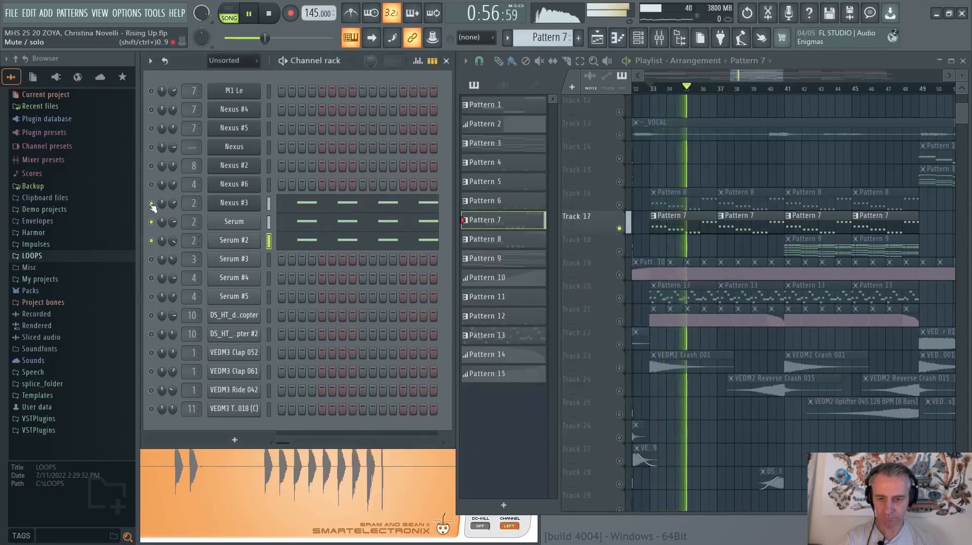
{"action": "key", "text": "space"}
Toggle the solo on the Serum #2 channel so that all channels are active again
{"action": "right_click", "coordinate": [152, 241]}
{"action": "left_click", "coordinate": [157, 245]}
{"action": "right_click", "coordinate": [151, 240]}
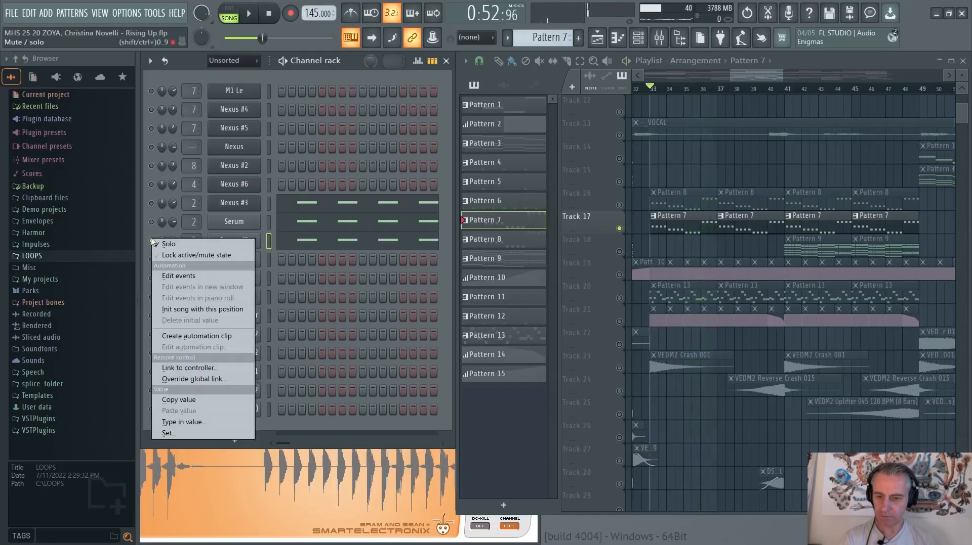
{"action": "left_click", "coordinate": [158, 244]}
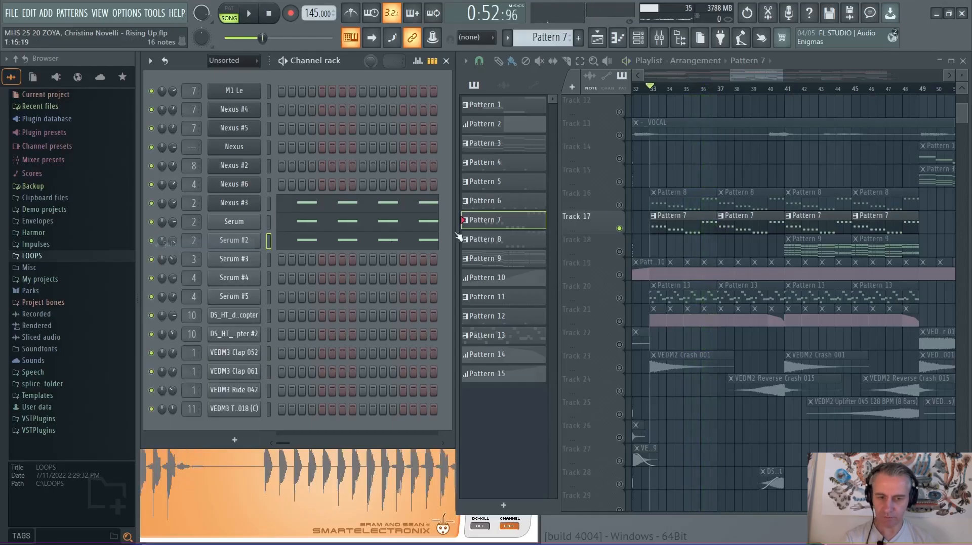
Unmute Track 16 and Track 2 alongside Track 17 and play the bass layers together with the kick from bar 33
{"action": "left_click", "coordinate": [619, 205]}
{"action": "scroll", "coordinate": [618, 202], "scroll_direction": "up", "scroll_amount": 5}
{"action": "left_click", "coordinate": [619, 135]}
{"action": "key", "text": "space"}
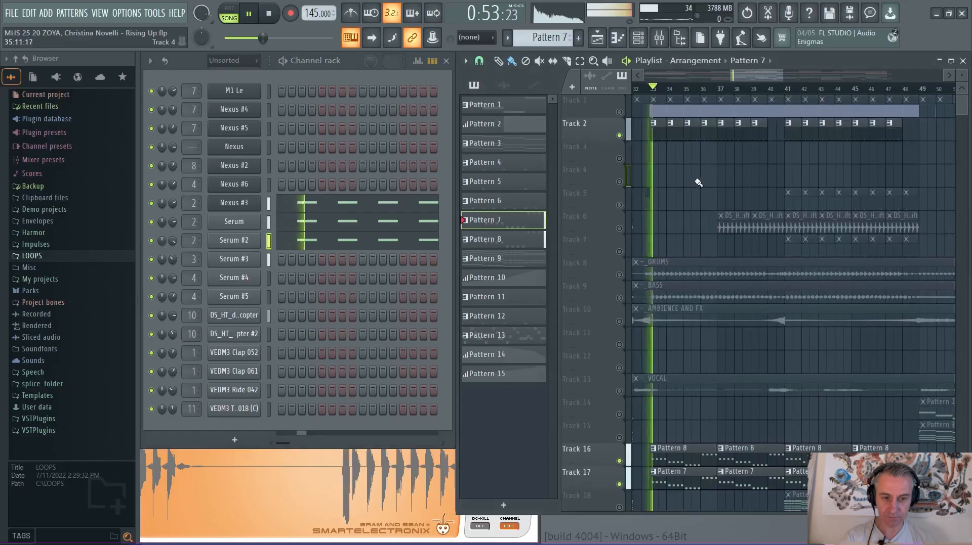
{"action": "scroll", "coordinate": [679, 218], "scroll_direction": "down", "scroll_amount": 5}
{"action": "scroll", "coordinate": [679, 258], "scroll_direction": "up", "scroll_amount": 2, "text": "ctrl"}
{"action": "scroll", "coordinate": [678, 260], "scroll_direction": "down", "scroll_amount": 1, "text": "ctrl"}
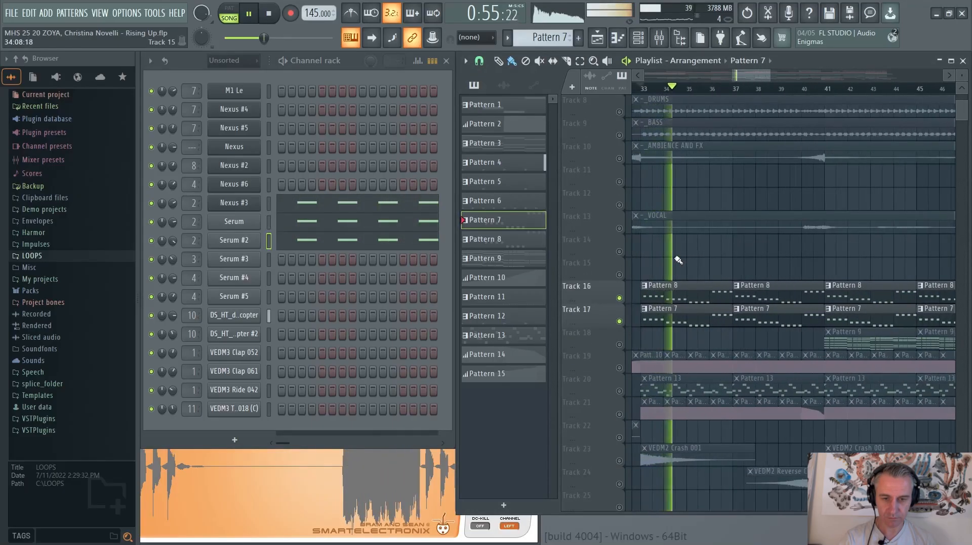
{"action": "scroll", "coordinate": [678, 260], "scroll_direction": "up", "scroll_amount": 1, "text": "ctrl"}
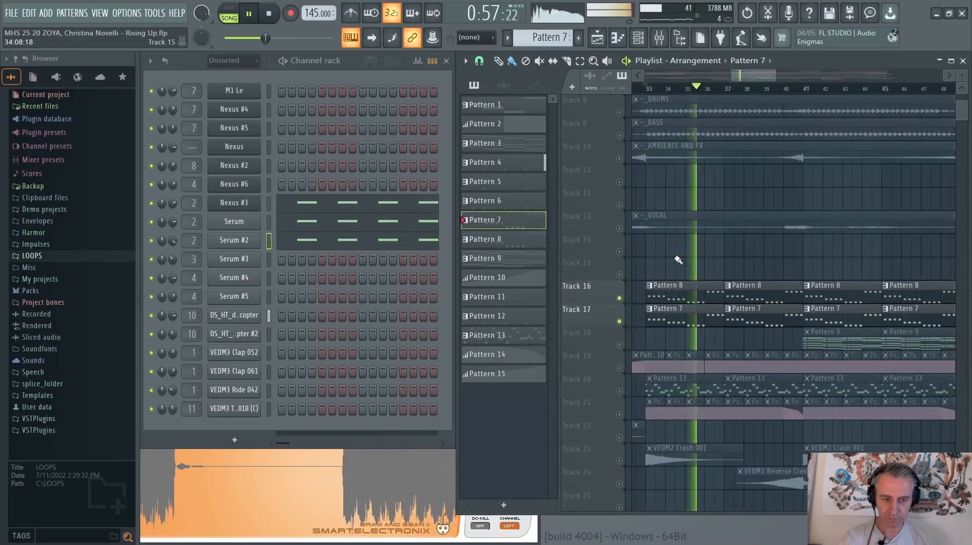
Stop playback, solo Track 18 and unmute Track 19 alongside it
{"action": "key", "text": "space"}
{"action": "scroll", "coordinate": [678, 266], "scroll_direction": "down", "scroll_amount": 2, "text": "ctrl"}
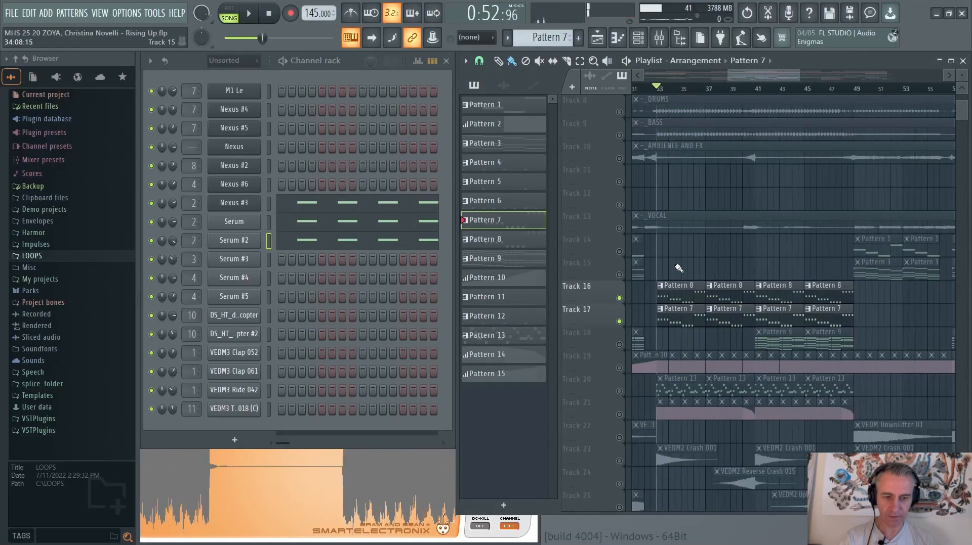
{"action": "right_click", "coordinate": [619, 345]}
{"action": "scroll", "coordinate": [648, 365], "scroll_direction": "down", "scroll_amount": 2, "text": "ctrl"}
{"action": "left_click", "coordinate": [619, 369]}
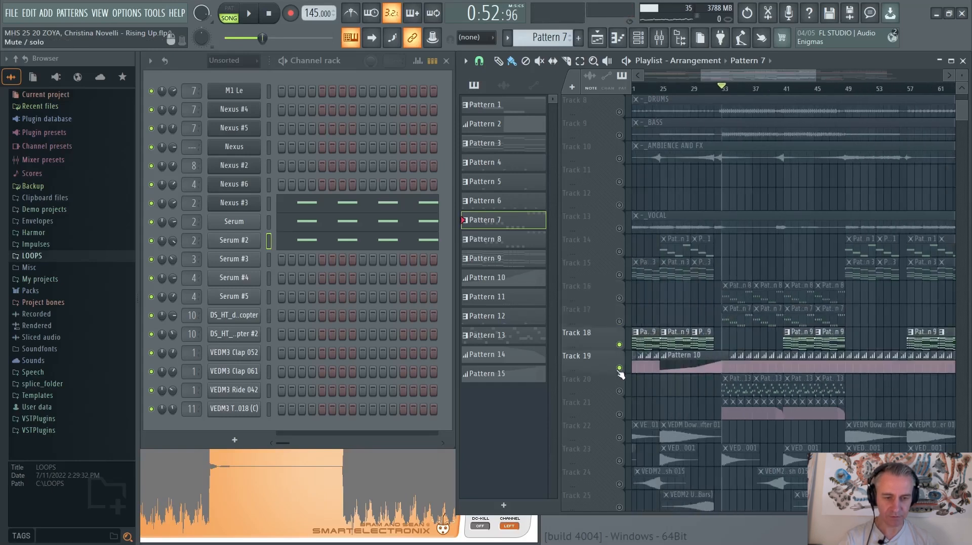
Select the _INSTRUMENTS clip at bar 81 on Track 11 and examine where the stem is used across the arrangement
{"action": "scroll", "coordinate": [752, 351], "scroll_direction": "down", "scroll_amount": 2, "text": "ctrl"}
{"action": "scroll", "coordinate": [668, 338], "scroll_direction": "up", "scroll_amount": 4, "text": "ctrl"}
{"action": "scroll", "coordinate": [685, 311], "scroll_direction": "down", "scroll_amount": 3, "text": "ctrl"}
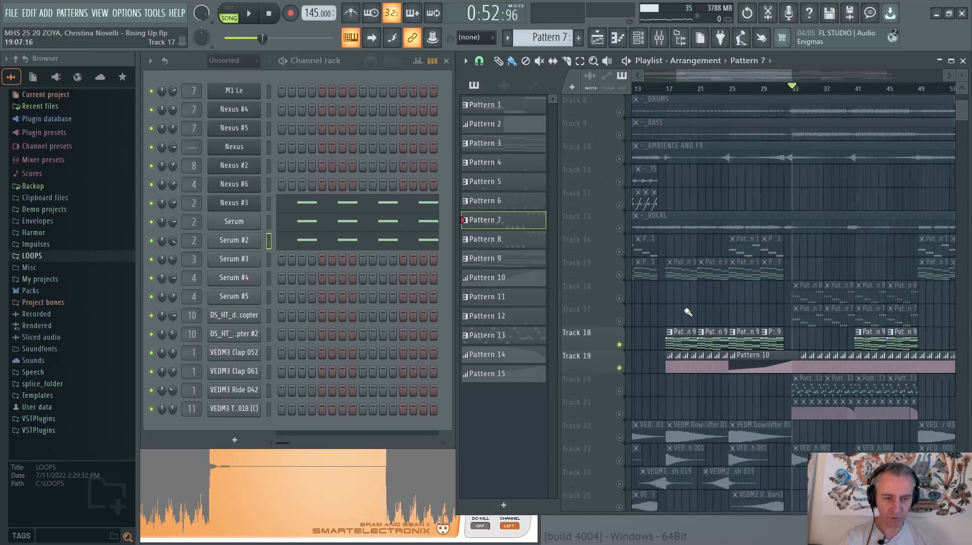
{"action": "scroll", "coordinate": [687, 312], "scroll_direction": "up", "scroll_amount": 3}
{"action": "scroll", "coordinate": [875, 249], "scroll_direction": "down", "scroll_amount": 2, "text": "ctrl"}
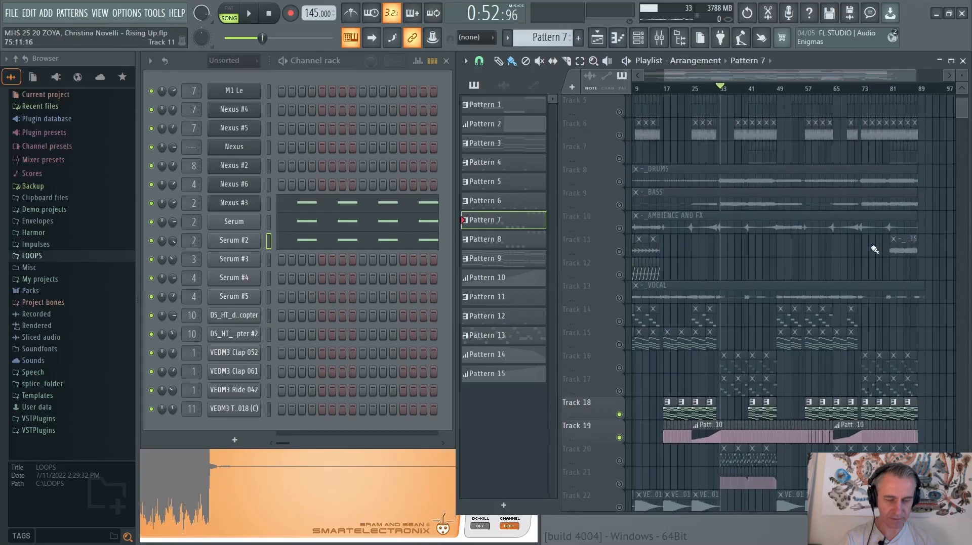
{"action": "left_click", "coordinate": [896, 249]}
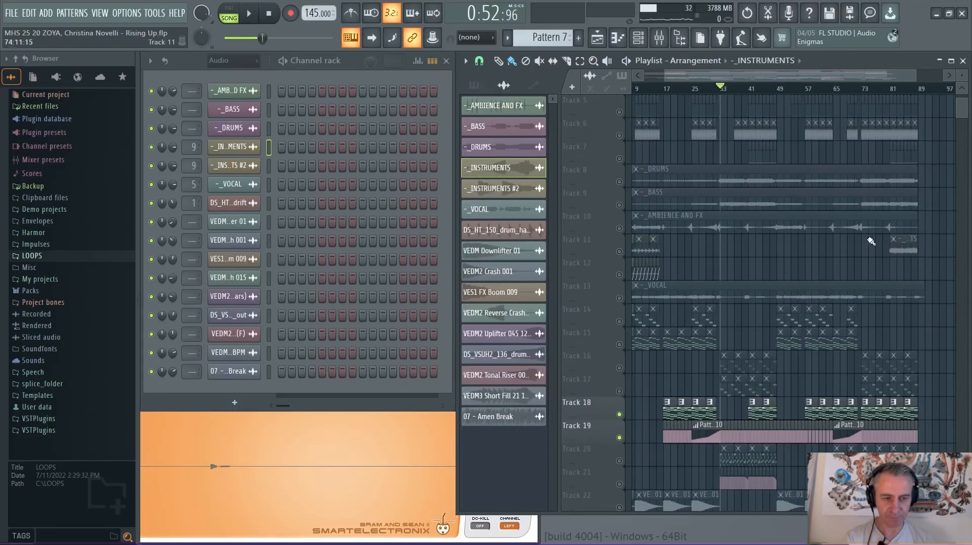
{"action": "scroll", "coordinate": [919, 253], "scroll_direction": "up", "scroll_amount": 5, "text": "ctrl"}
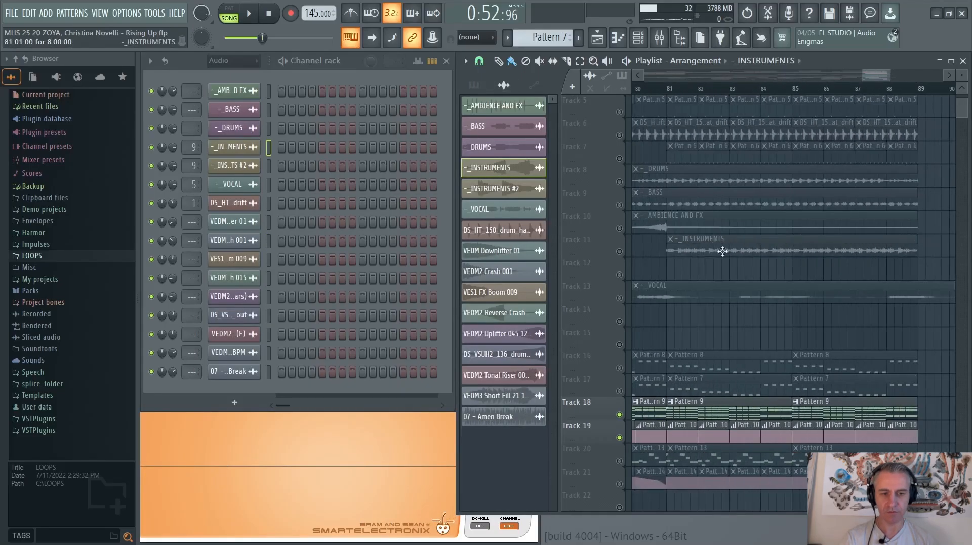
{"action": "scroll", "coordinate": [802, 248], "scroll_direction": "down", "scroll_amount": 3, "text": "ctrl"}
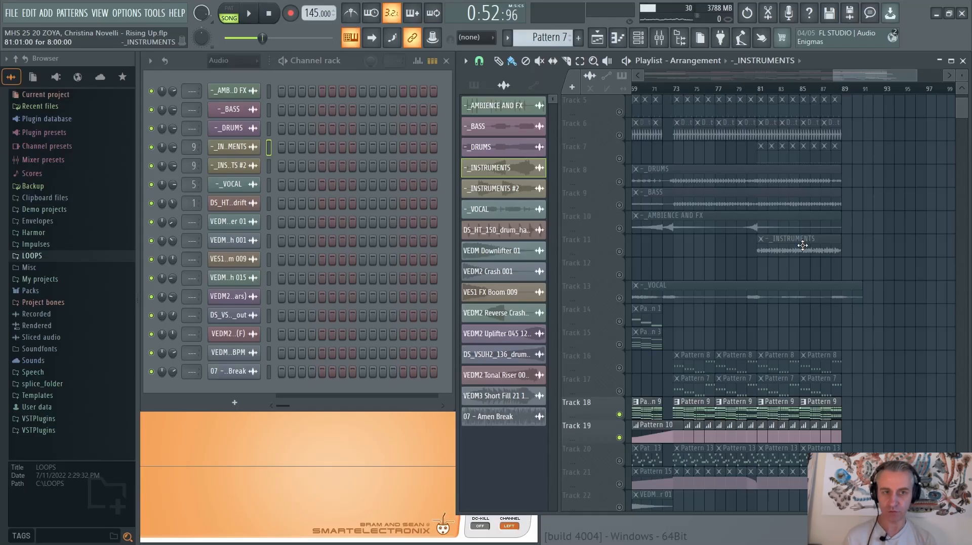
{"action": "scroll", "coordinate": [779, 254], "scroll_direction": "up", "scroll_amount": 4}
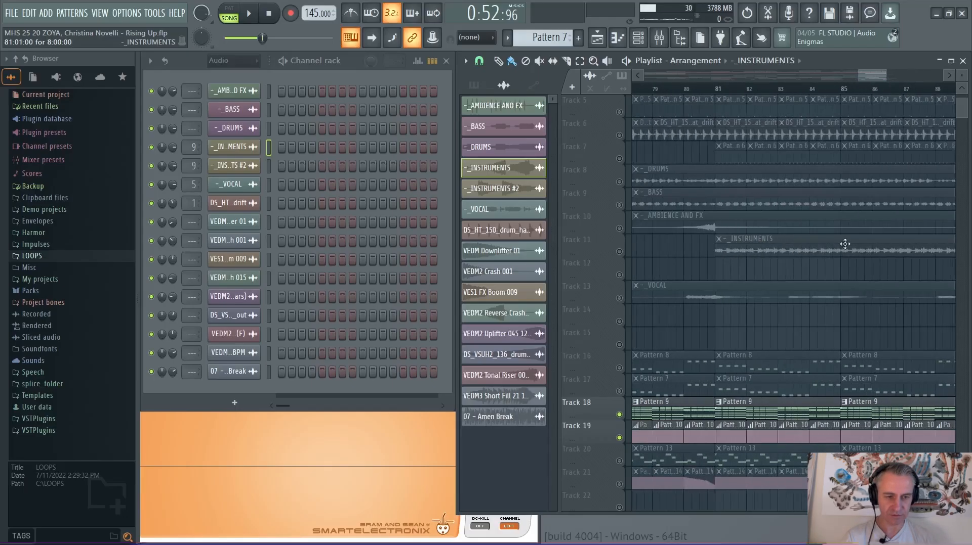
{"action": "scroll", "coordinate": [844, 246], "scroll_direction": "down", "scroll_amount": 7}
{"action": "scroll", "coordinate": [633, 264], "scroll_direction": "up", "scroll_amount": 3}
{"action": "scroll", "coordinate": [645, 261], "scroll_direction": "down", "scroll_amount": 3}
{"action": "scroll", "coordinate": [650, 260], "scroll_direction": "up", "scroll_amount": 2}
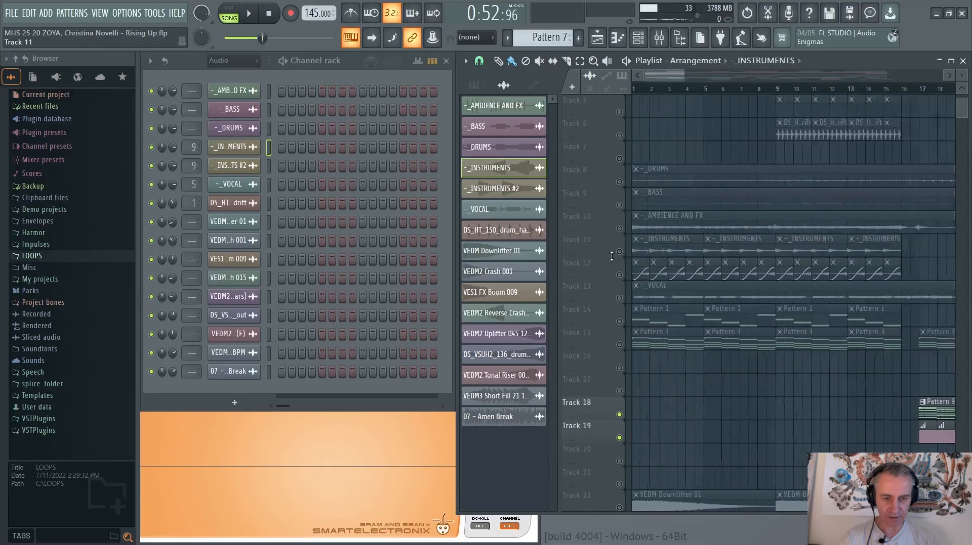
{"action": "scroll", "coordinate": [650, 251], "scroll_direction": "down", "scroll_amount": 4}
{"action": "scroll", "coordinate": [949, 273], "scroll_direction": "up", "scroll_amount": 8}
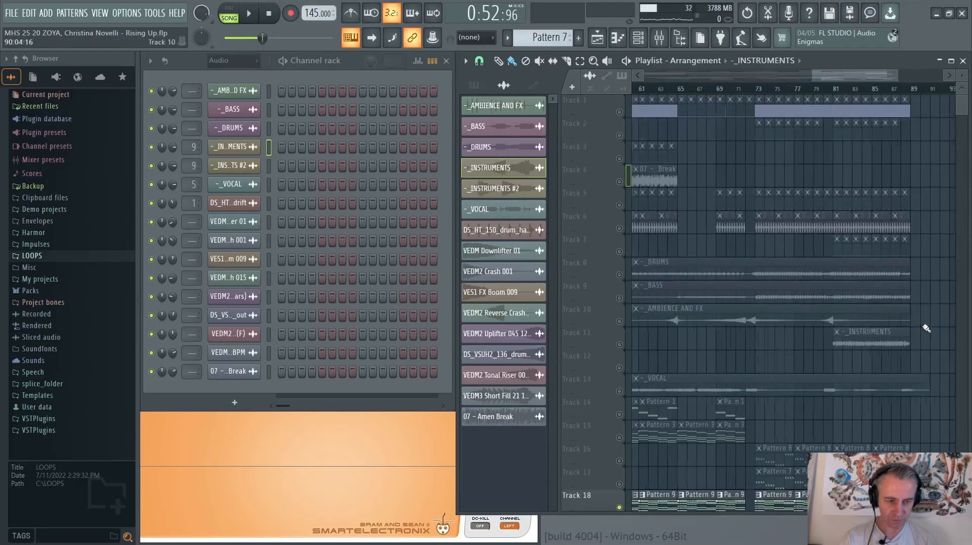
Solo Track 11, play the _INSTRUMENTS clip from bar 81 and stop
{"action": "right_click", "coordinate": [619, 344]}
{"action": "left_click", "coordinate": [799, 90]}
{"action": "key", "text": "space"}
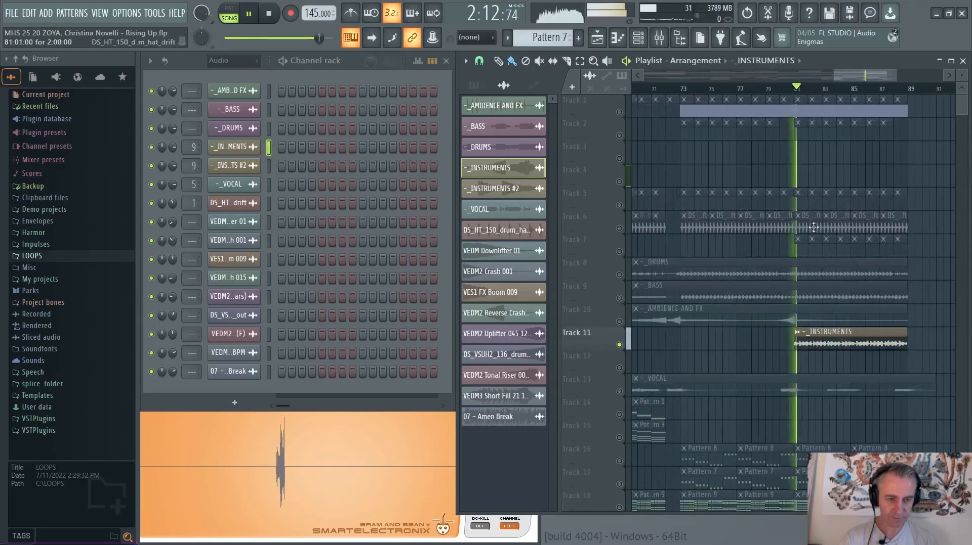
{"action": "scroll", "coordinate": [921, 299], "scroll_direction": "down", "scroll_amount": 3}
{"action": "scroll", "coordinate": [920, 296], "scroll_direction": "down", "scroll_amount": 5}
{"action": "key", "text": "space"}
Extend the start of the _INSTRUMENTS clip back to bar 60, play the uncovered part from bar 61 and stop
{"action": "left_click_drag", "start_coordinate": [857, 229], "coordinate": [696, 232]}
{"action": "scroll", "coordinate": [700, 235], "scroll_direction": "up", "scroll_amount": 4}
{"action": "left_click", "coordinate": [696, 89]}
{"action": "key", "text": "space"}
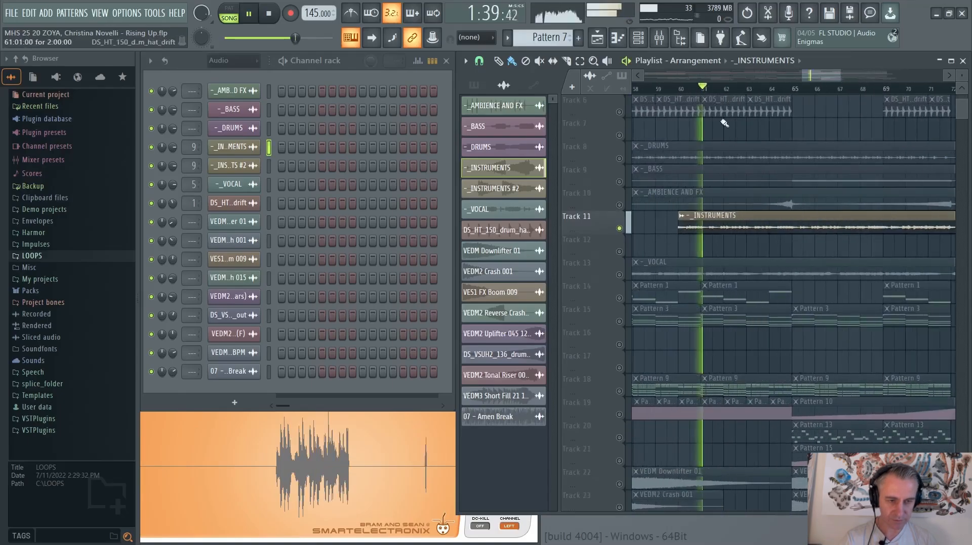
{"action": "scroll", "coordinate": [664, 238], "scroll_direction": "down", "scroll_amount": 3}
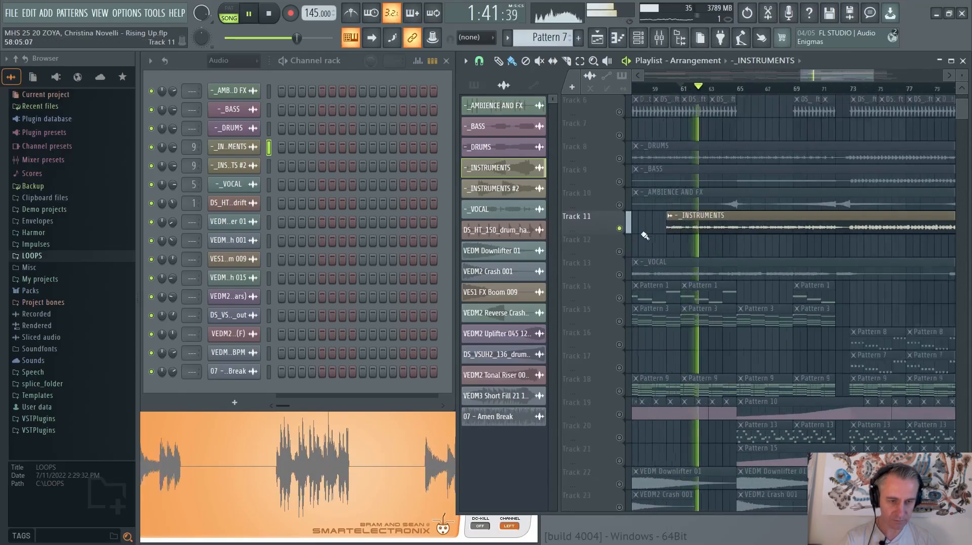
{"action": "key", "text": "space"}
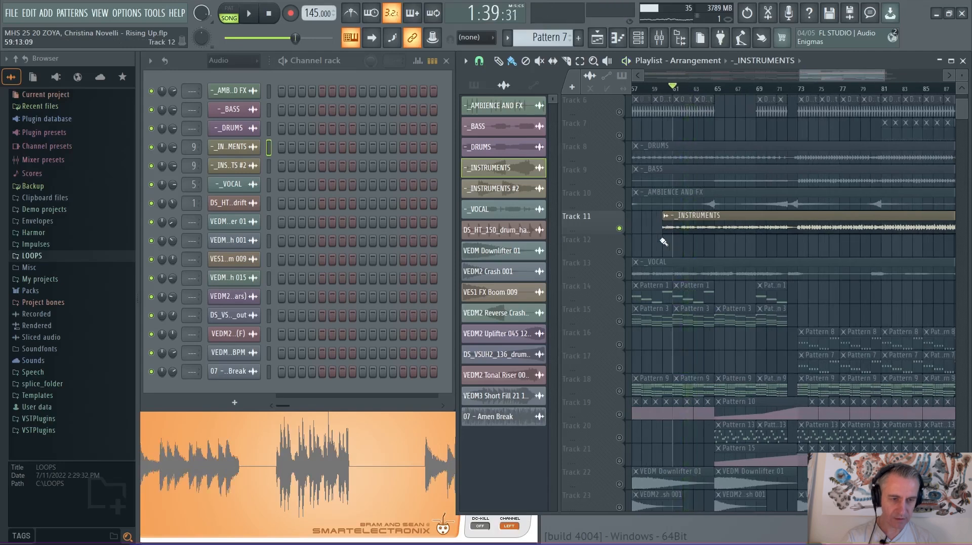
Trim the start of the extended _INSTRUMENTS clip on Track 11 back to bar 81
{"action": "key", "text": "ctrl+a"}
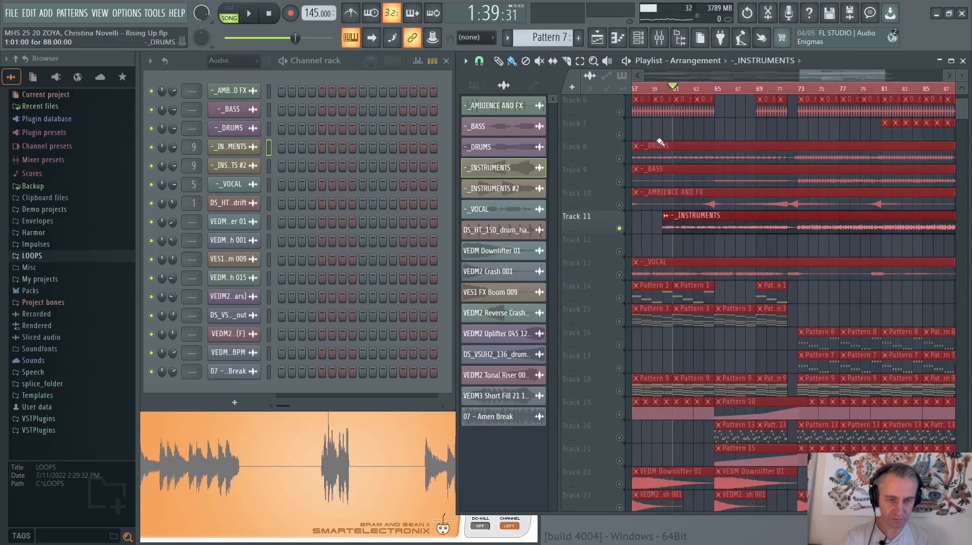
{"action": "left_click", "coordinate": [668, 227]}
{"action": "scroll", "coordinate": [669, 228], "scroll_direction": "down", "scroll_amount": 2}
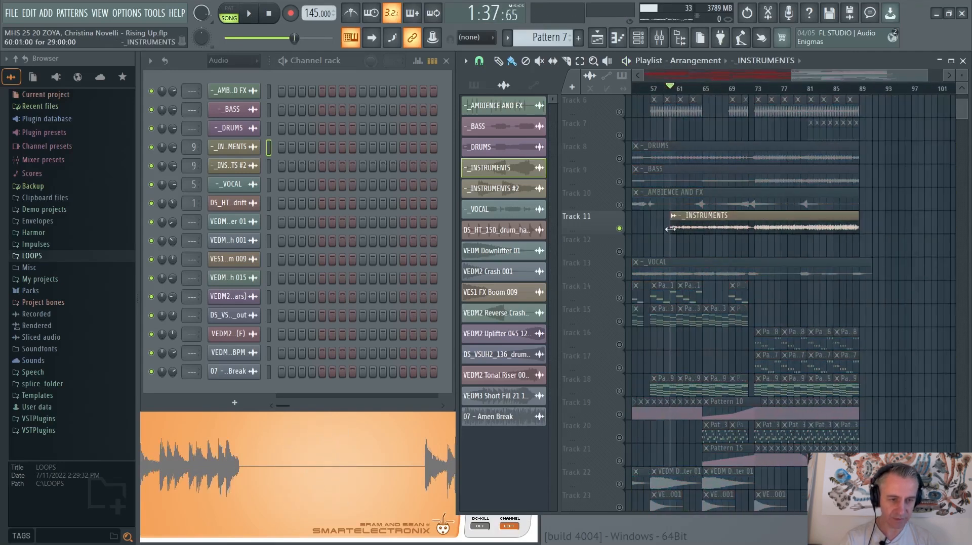
{"action": "left_click_drag", "start_coordinate": [670, 228], "coordinate": [808, 234]}
{"action": "scroll", "coordinate": [855, 245], "scroll_direction": "down", "scroll_amount": 2}
{"action": "scroll", "coordinate": [727, 241], "scroll_direction": "up", "scroll_amount": 4}
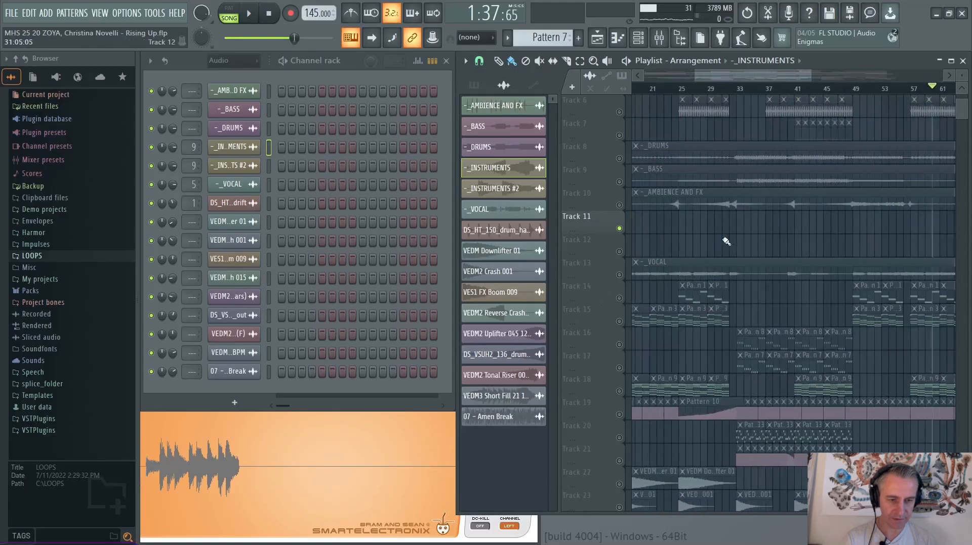
Solo Track 19 and unmute Track 18 so that both tracks are heard together
{"action": "scroll", "coordinate": [764, 243], "scroll_direction": "down", "scroll_amount": 2}
{"action": "scroll", "coordinate": [728, 242], "scroll_direction": "down", "scroll_amount": 5}
{"action": "scroll", "coordinate": [665, 241], "scroll_direction": "up", "scroll_amount": 4}
{"action": "right_click", "coordinate": [619, 252]}
{"action": "left_click", "coordinate": [619, 229]}
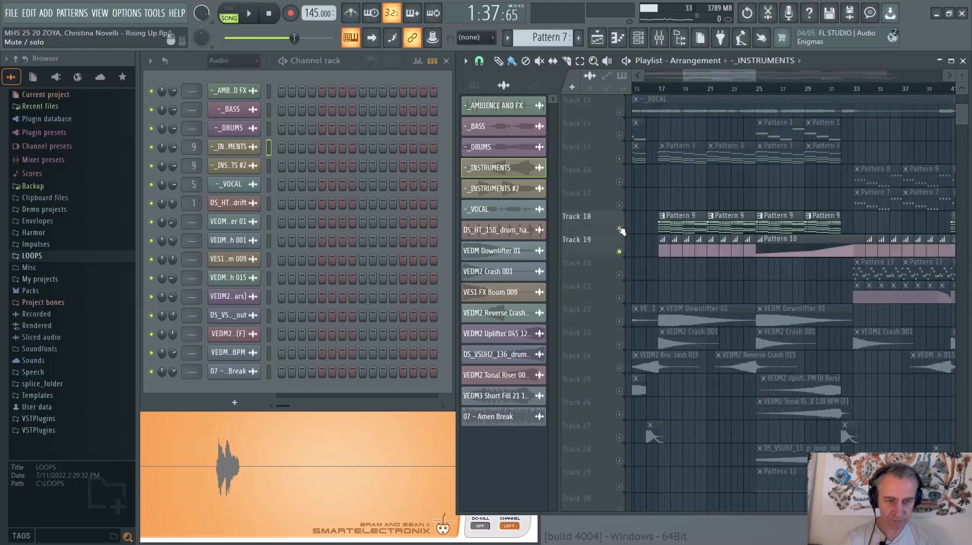
Open Pattern 9 and view the M1 Le chords in the piano roll during playback, return to the playlist and stop
{"action": "double_click", "coordinate": [677, 217]}
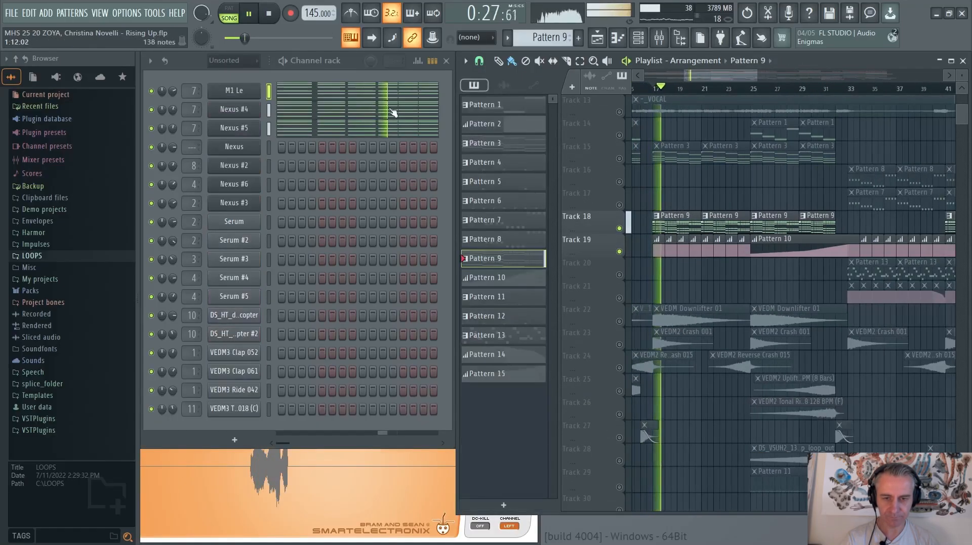
{"action": "left_click", "coordinate": [330, 95]}
{"action": "scroll", "coordinate": [348, 160], "scroll_direction": "up", "scroll_amount": 1}
{"action": "scroll", "coordinate": [348, 160], "scroll_direction": "up", "scroll_amount": 4}
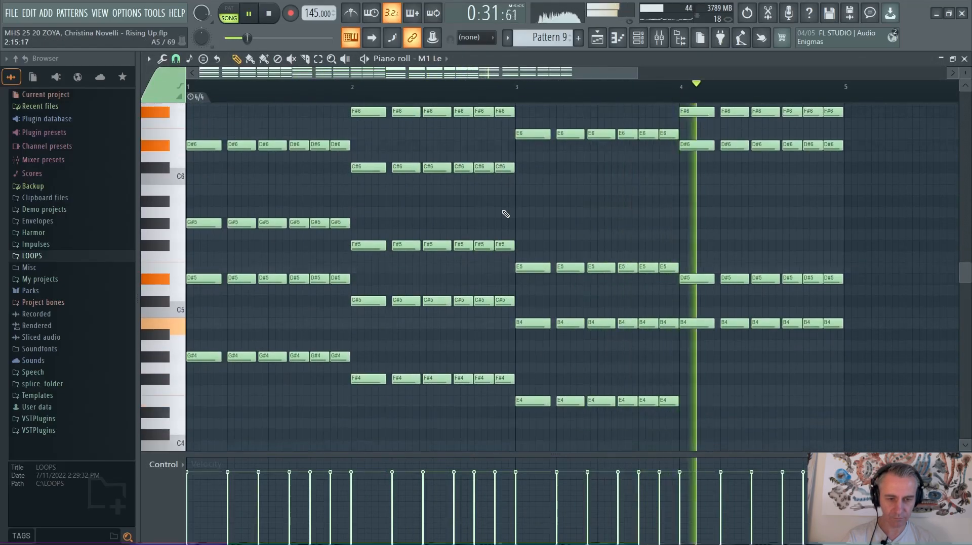
{"action": "key", "text": "F7"}
{"action": "key", "text": "space"}
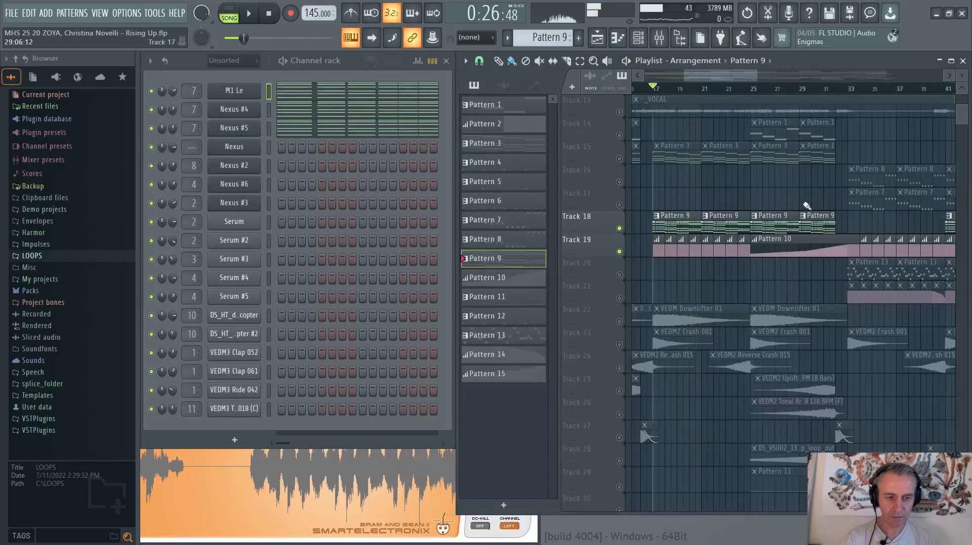
Play Tracks 18 and 19 from bar 25, jump ahead to bar 31 to hear the end of the build-up, and stop
{"action": "scroll", "coordinate": [789, 206], "scroll_direction": "up", "scroll_amount": 2}
{"action": "scroll", "coordinate": [720, 206], "scroll_direction": "down", "scroll_amount": 2}
{"action": "left_click", "coordinate": [672, 86]}
{"action": "scroll", "coordinate": [708, 213], "scroll_direction": "up", "scroll_amount": 1}
{"action": "key", "text": "space"}
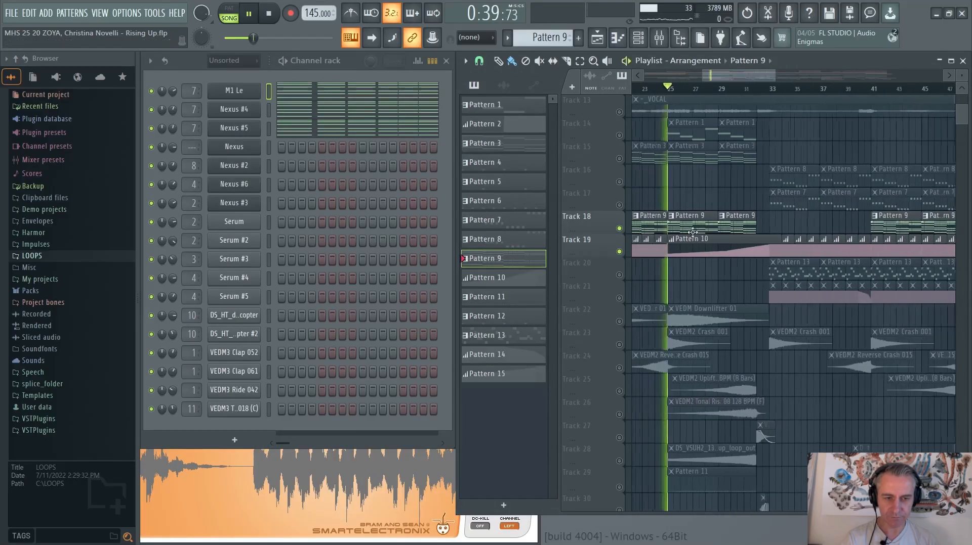
{"action": "scroll", "coordinate": [714, 234], "scroll_direction": "up", "scroll_amount": 2}
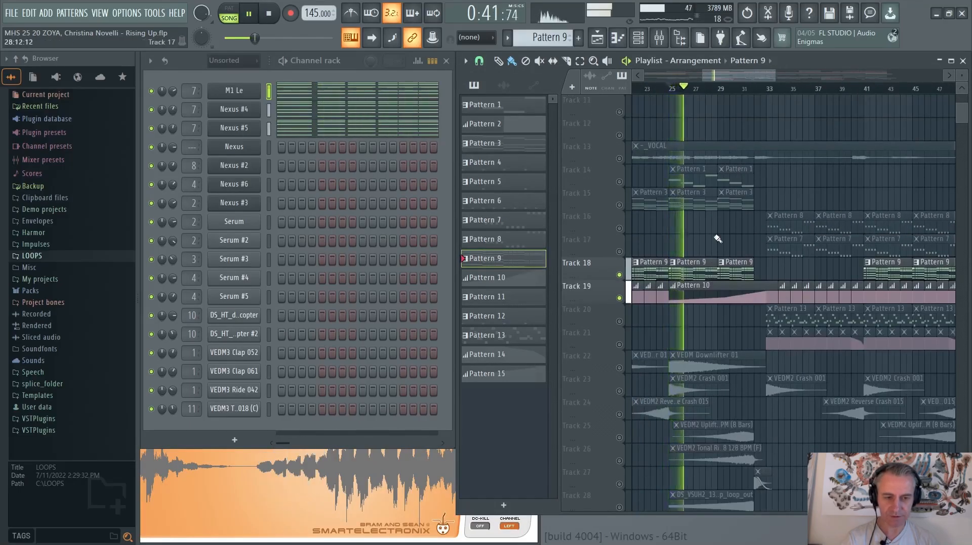
{"action": "left_click", "coordinate": [738, 87]}
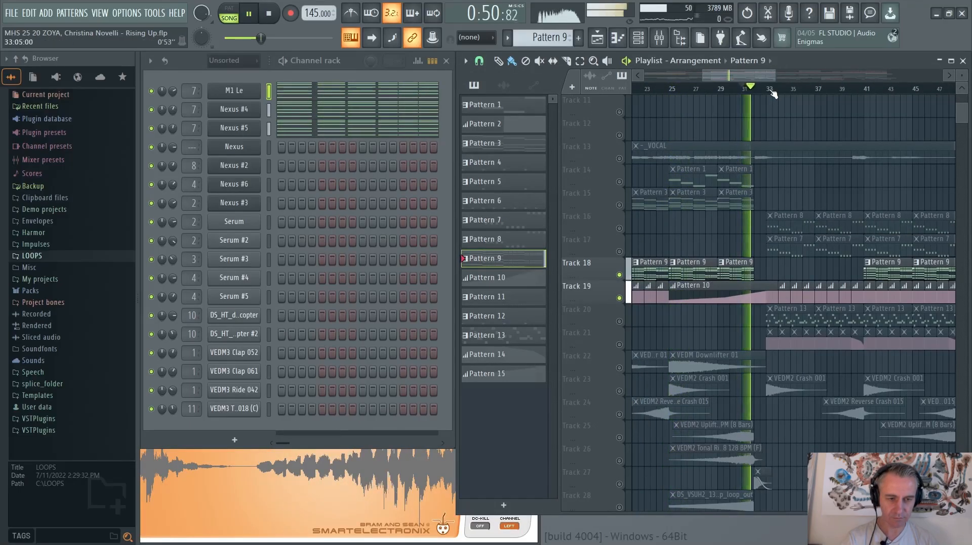
{"action": "scroll", "coordinate": [773, 93], "scroll_direction": "down", "scroll_amount": 1}
{"action": "key", "text": "space"}
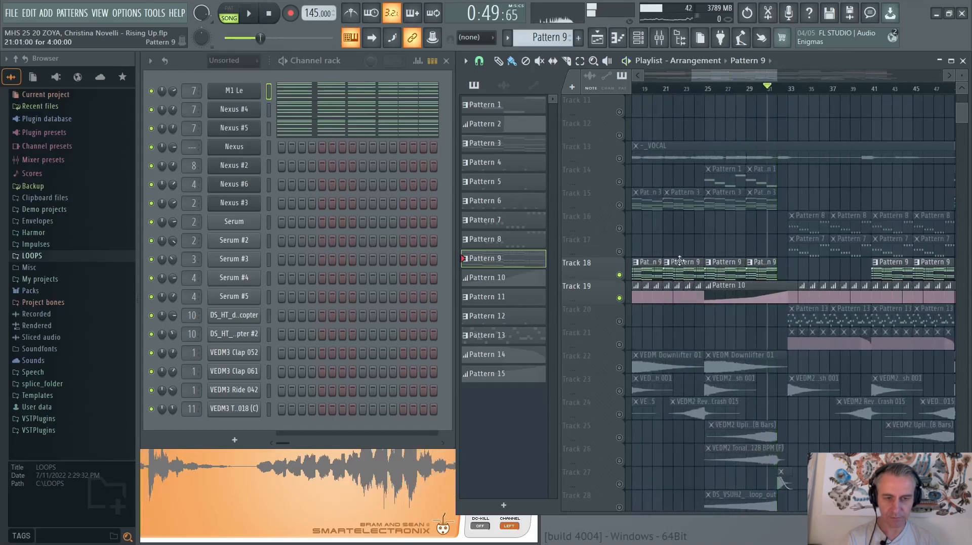
Solo the M1 Le channel, open its plugin to check the preset, close it, and play the sound from bar 17
{"action": "scroll", "coordinate": [764, 90], "scroll_direction": "down", "scroll_amount": 2}
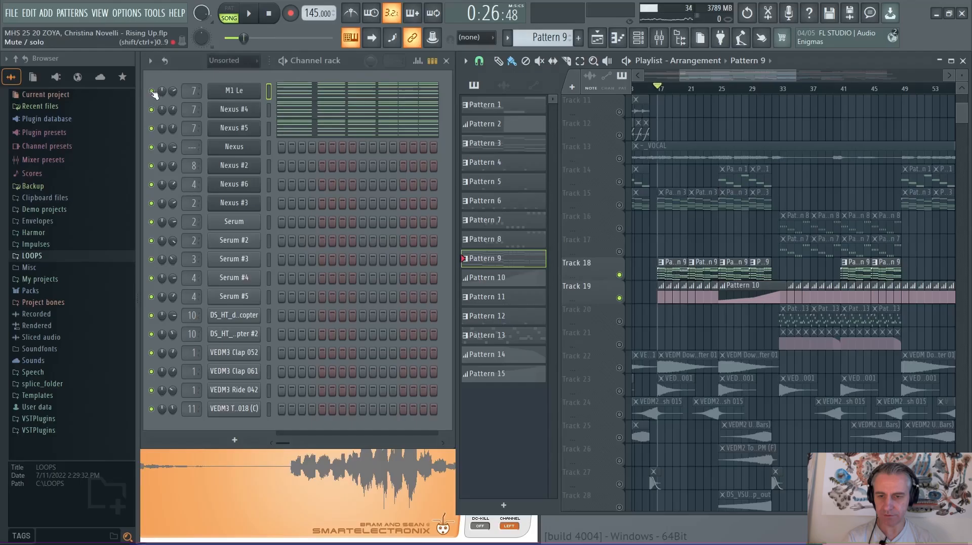
{"action": "left_click", "coordinate": [227, 90]}
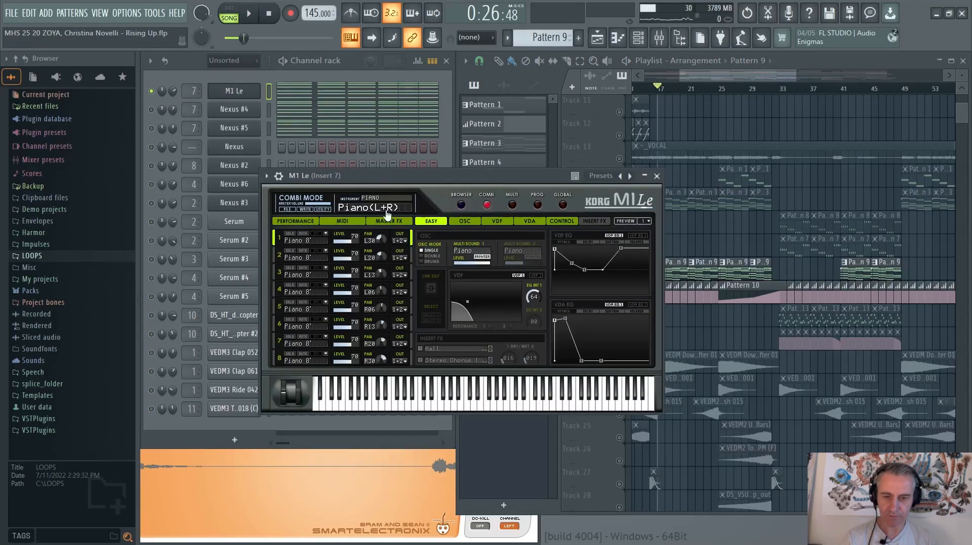
{"action": "left_click", "coordinate": [228, 90]}
{"action": "key", "text": "space"}
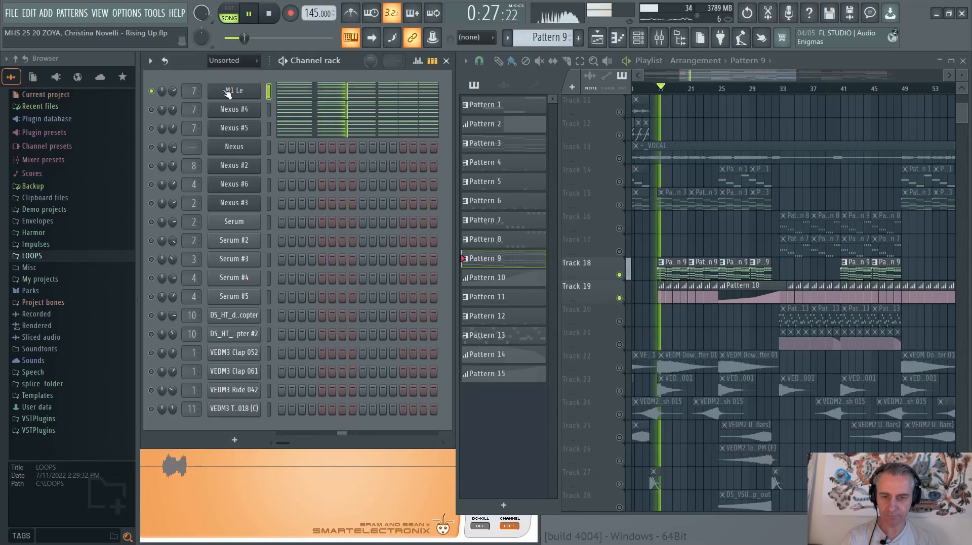
{"action": "key", "text": "space"}
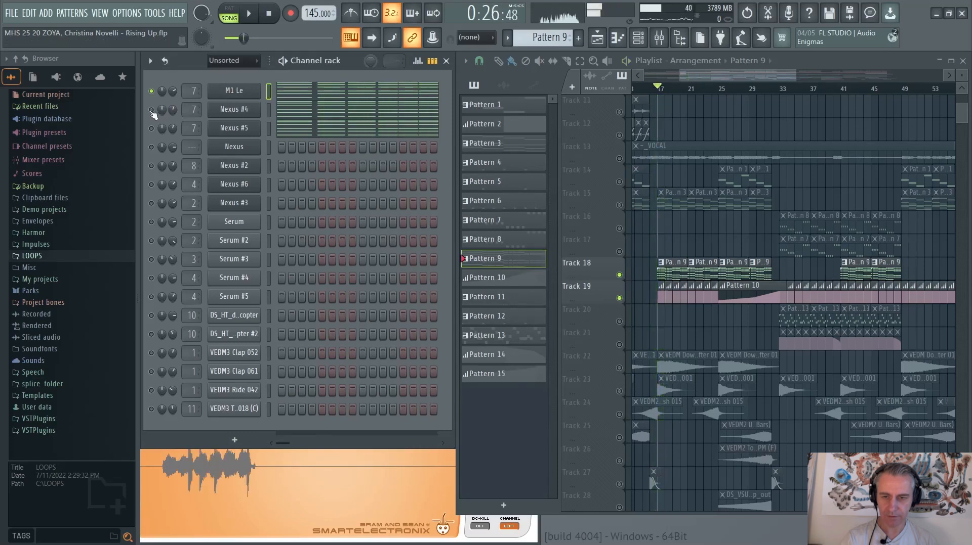
Solo the Nexus #4 channel, open its plugin to check the piano preset, close it, and play the layer from bar 17
{"action": "left_click", "coordinate": [151, 110]}
{"action": "left_click", "coordinate": [232, 109]}
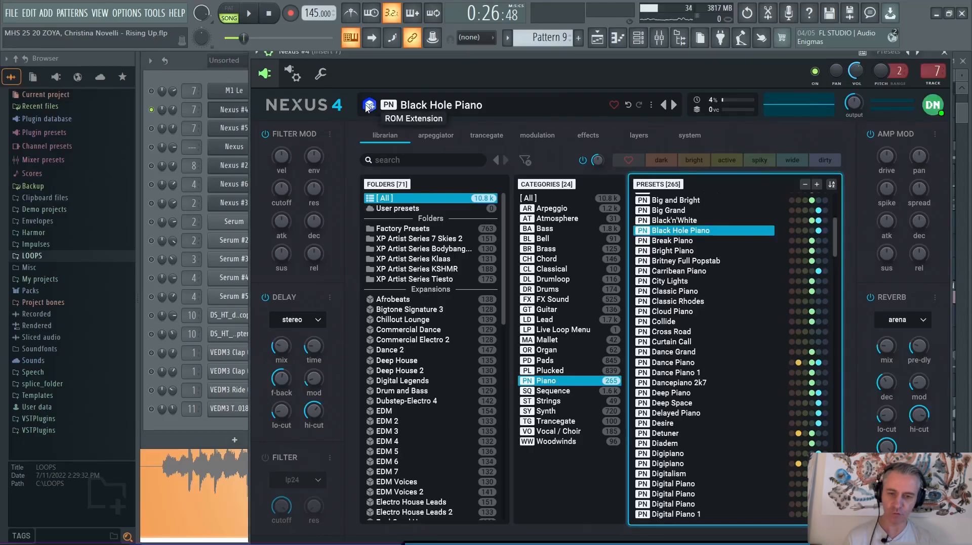
{"action": "left_click", "coordinate": [244, 117]}
{"action": "key", "text": "space"}
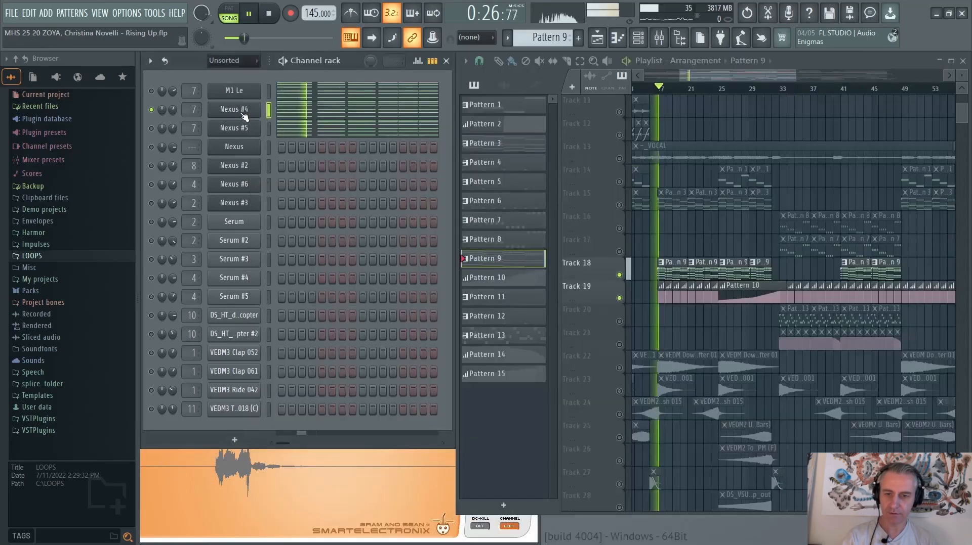
{"action": "key", "text": "space"}
Solo the Nexus #5 channel, open its plugin to check the piano preset, and close the plugin
{"action": "right_click", "coordinate": [152, 130]}
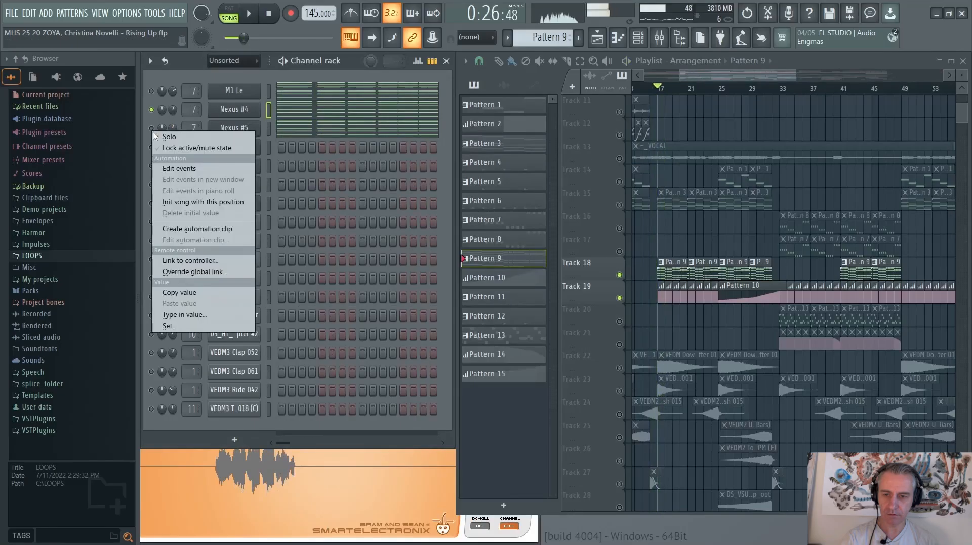
{"action": "left_click", "coordinate": [167, 137]}
{"action": "left_click", "coordinate": [230, 127]}
{"action": "left_click", "coordinate": [277, 93]}
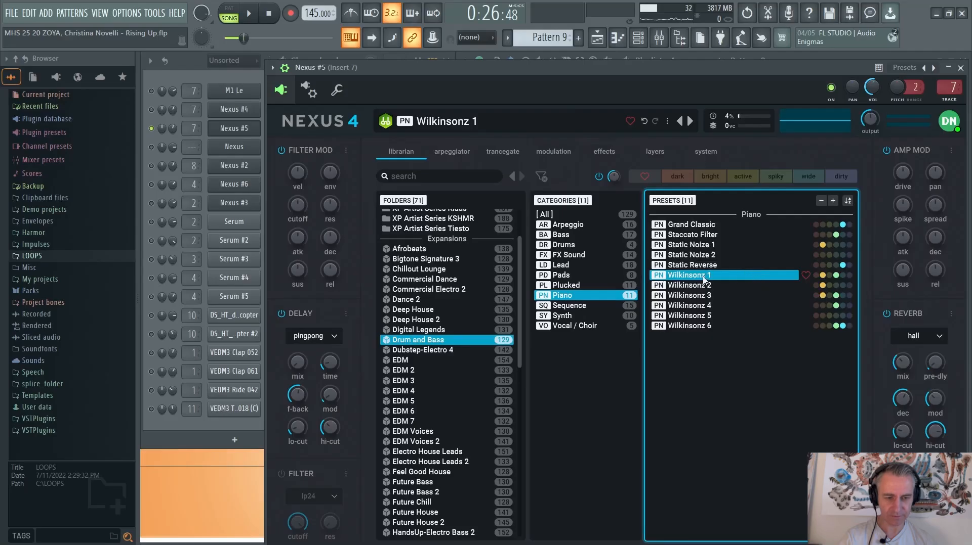
{"action": "left_click", "coordinate": [229, 127]}
Turn off the solo on Nexus #5, play all piano layers together from bar 17, and reopen the Nexus #5 plugin
{"action": "right_click", "coordinate": [151, 128]}
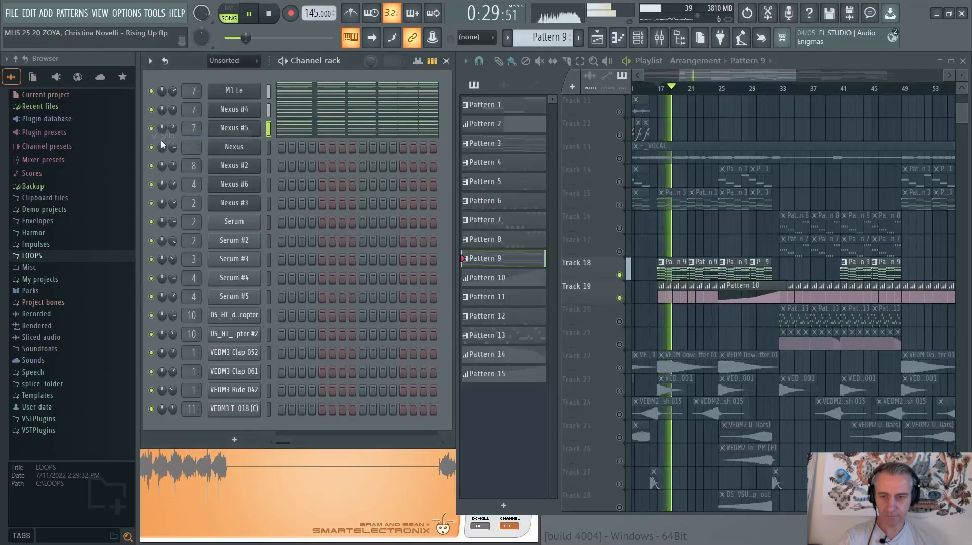
{"action": "left_click", "coordinate": [230, 128]}
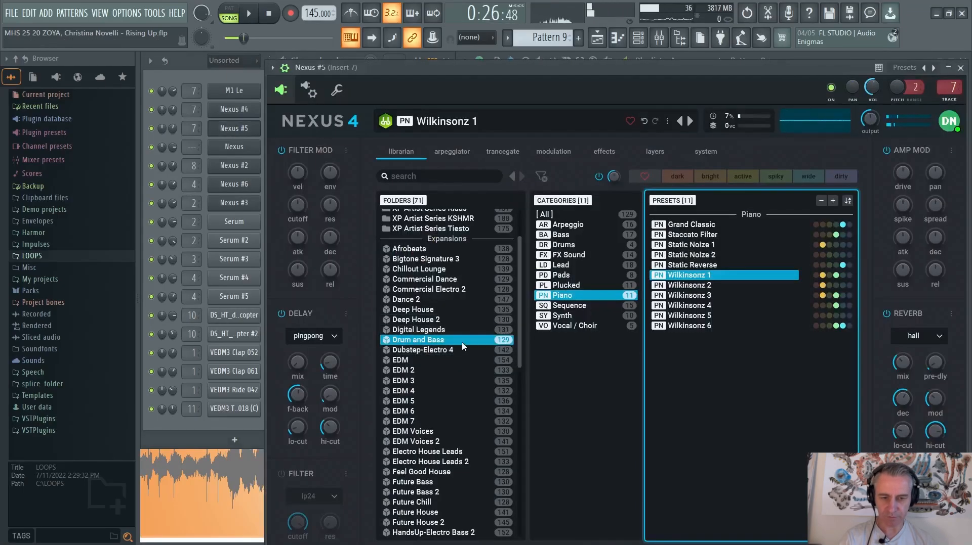
Close the Nexus #5 plugin and solo Track 20 with Track 21 in the playlist
{"action": "left_click", "coordinate": [222, 136]}
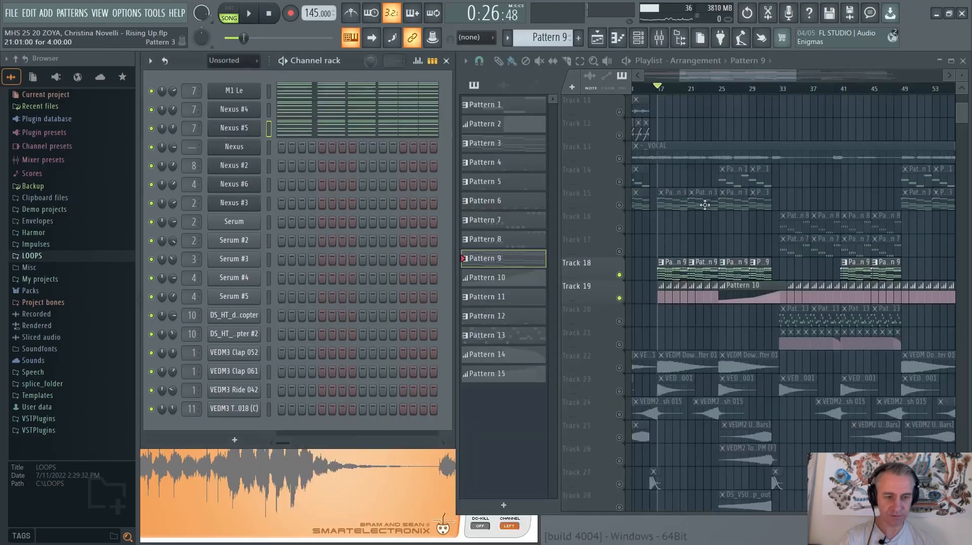
{"action": "scroll", "coordinate": [754, 296], "scroll_direction": "down", "scroll_amount": 2}
{"action": "scroll", "coordinate": [744, 334], "scroll_direction": "up", "scroll_amount": 4}
{"action": "scroll", "coordinate": [738, 331], "scroll_direction": "down", "scroll_amount": 2}
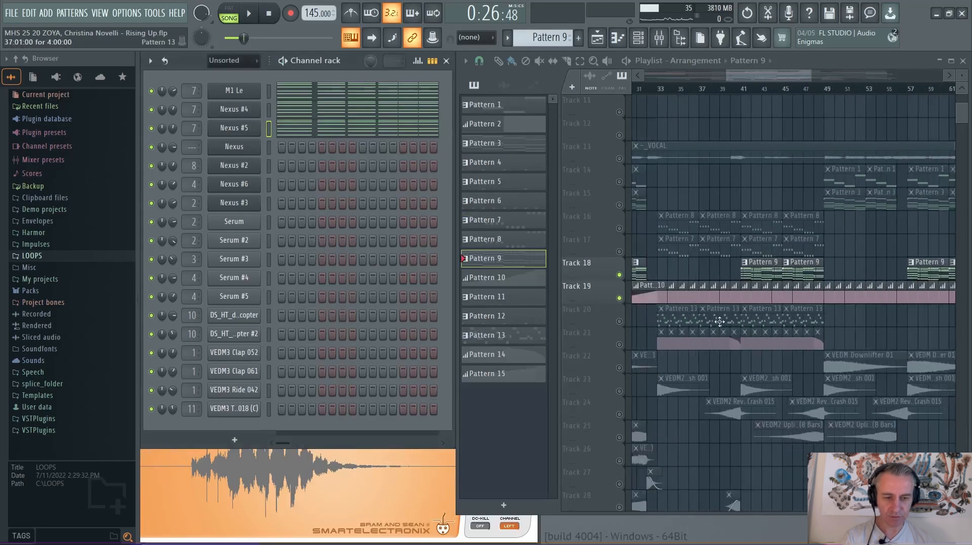
{"action": "scroll", "coordinate": [720, 324], "scroll_direction": "down", "scroll_amount": 5}
{"action": "right_click", "coordinate": [620, 228]}
{"action": "left_click", "coordinate": [620, 205]}
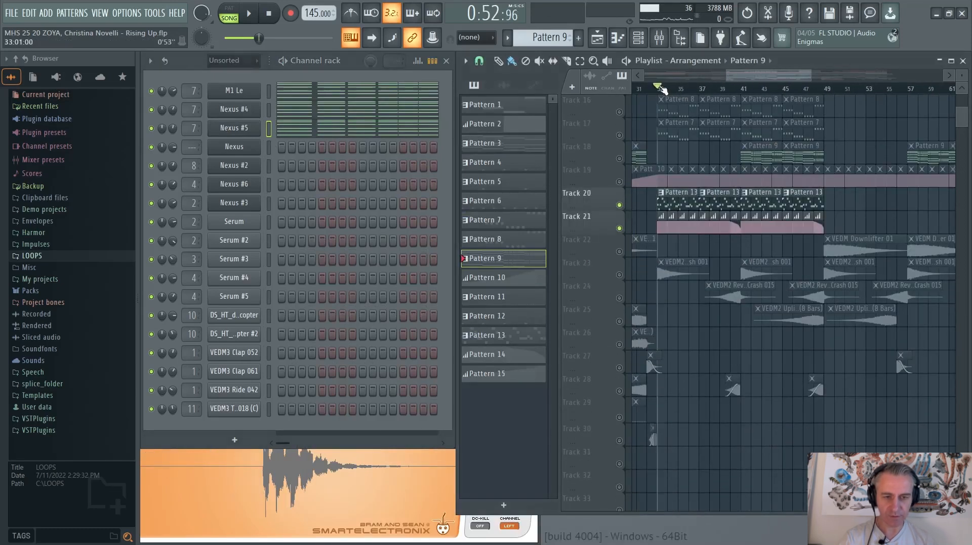
Select Pattern 13, play the soloed lead tracks from bar 33, skip ahead to about bar 40, and stop playback
{"action": "left_click", "coordinate": [675, 192]}
{"action": "key", "text": "space"}
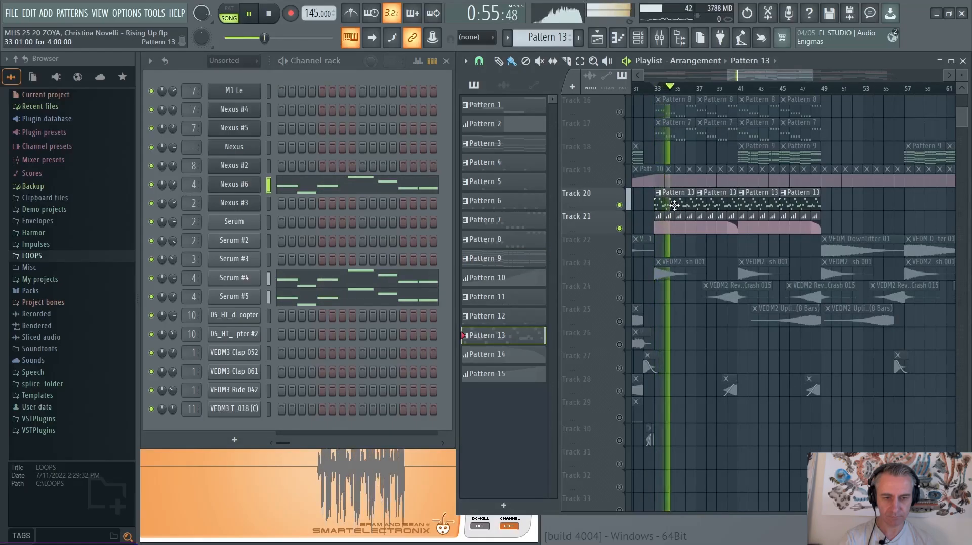
{"action": "scroll", "coordinate": [674, 205], "scroll_direction": "up", "scroll_amount": 2}
{"action": "scroll", "coordinate": [674, 205], "scroll_direction": "down", "scroll_amount": 2}
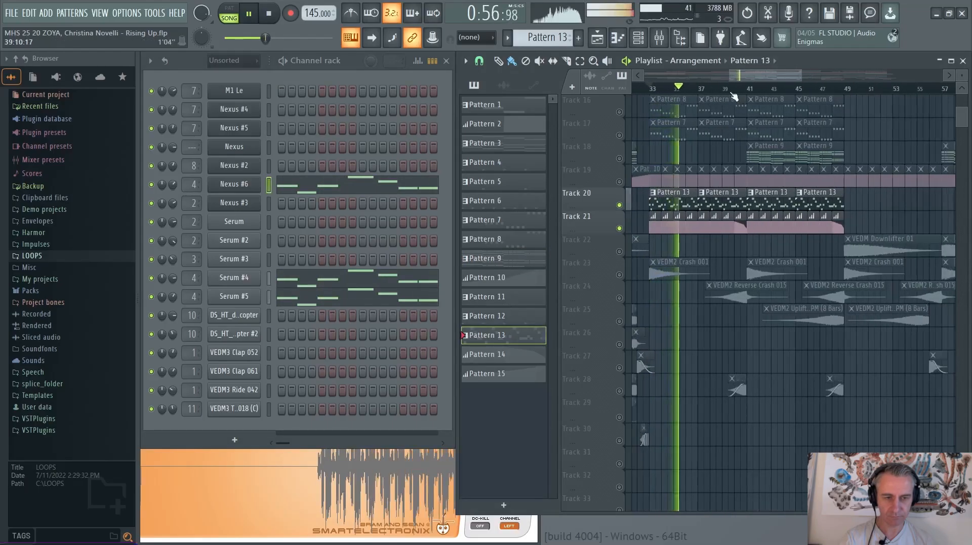
{"action": "left_click", "coordinate": [733, 89]}
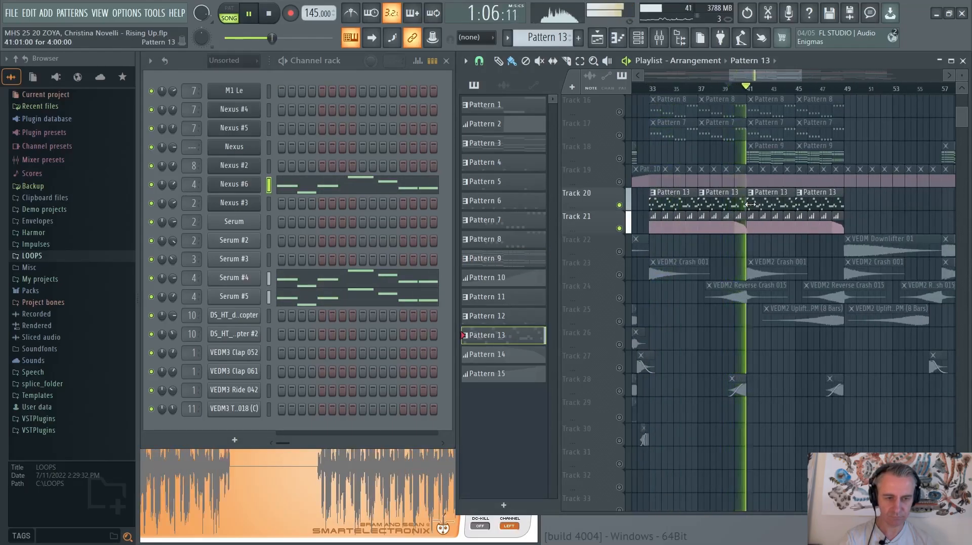
{"action": "key", "text": "space"}
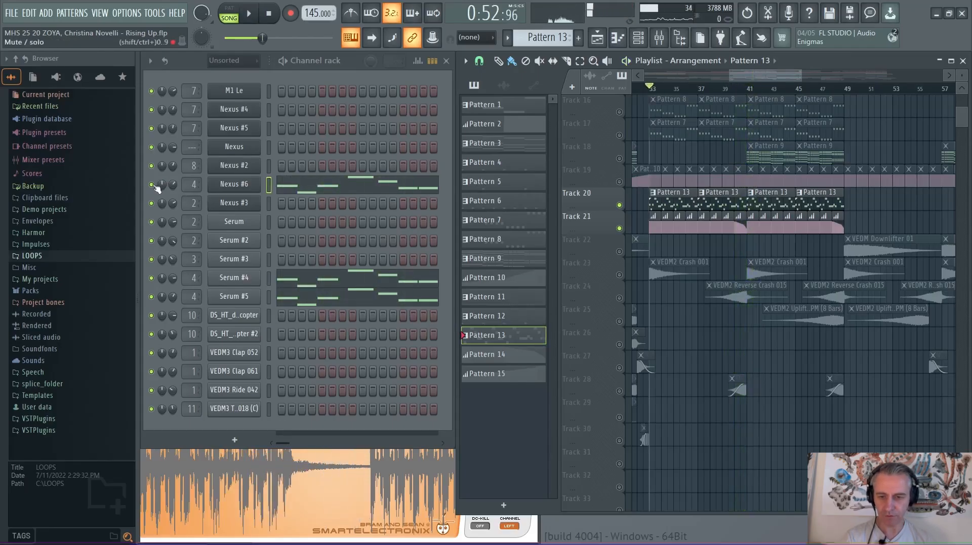
Check the Gross Beat Trance Gt 1 volume gate on mixer Insert 4, close the plugin, and bypass Gross Beat
{"action": "left_click", "coordinate": [656, 39]}
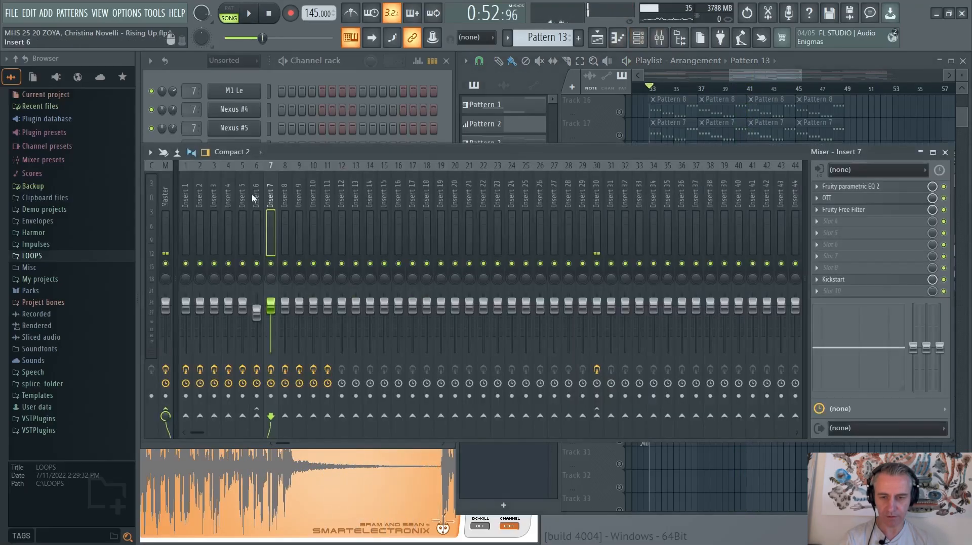
{"action": "left_click", "coordinate": [231, 188]}
{"action": "left_click", "coordinate": [895, 222]}
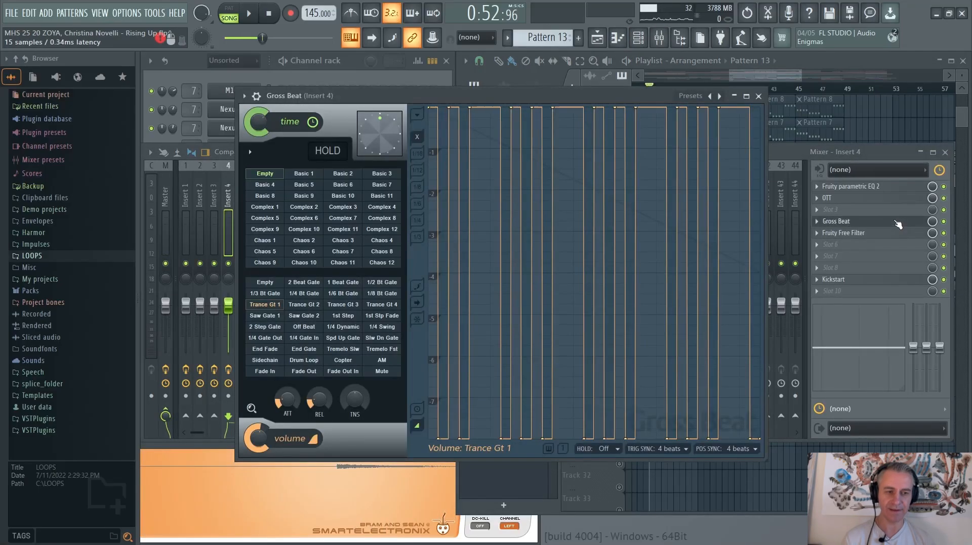
{"action": "left_click", "coordinate": [917, 224]}
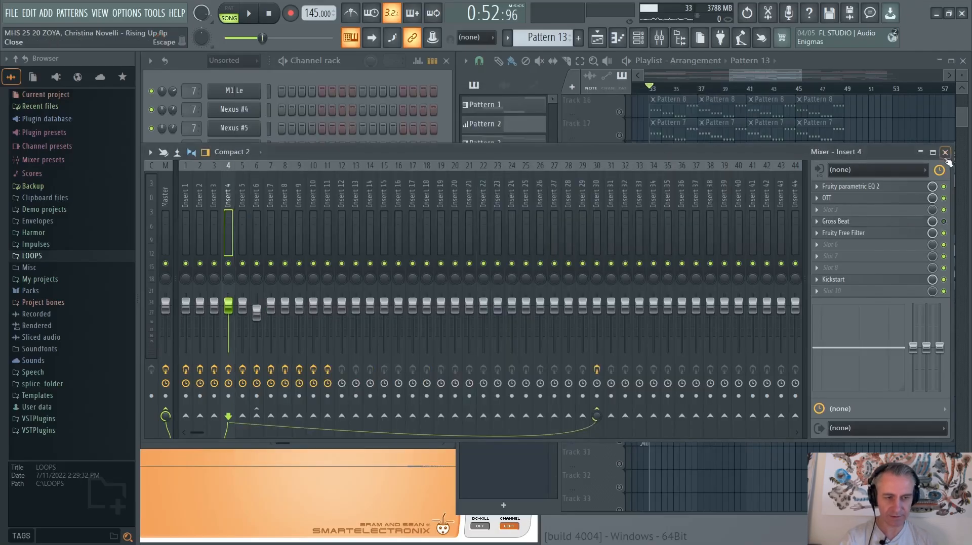
Close the mixer and play the lead without Gross Beat from bar 33
{"action": "left_click", "coordinate": [944, 152]}
{"action": "key", "text": "space"}
{"action": "scroll", "coordinate": [658, 241], "scroll_direction": "up", "scroll_amount": 2}
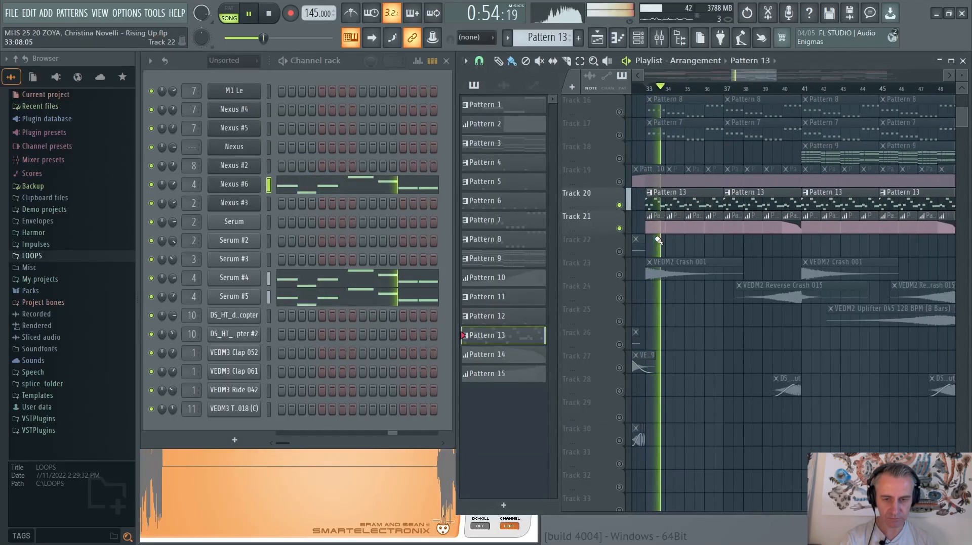
{"action": "scroll", "coordinate": [664, 205], "scroll_direction": "up", "scroll_amount": 2}
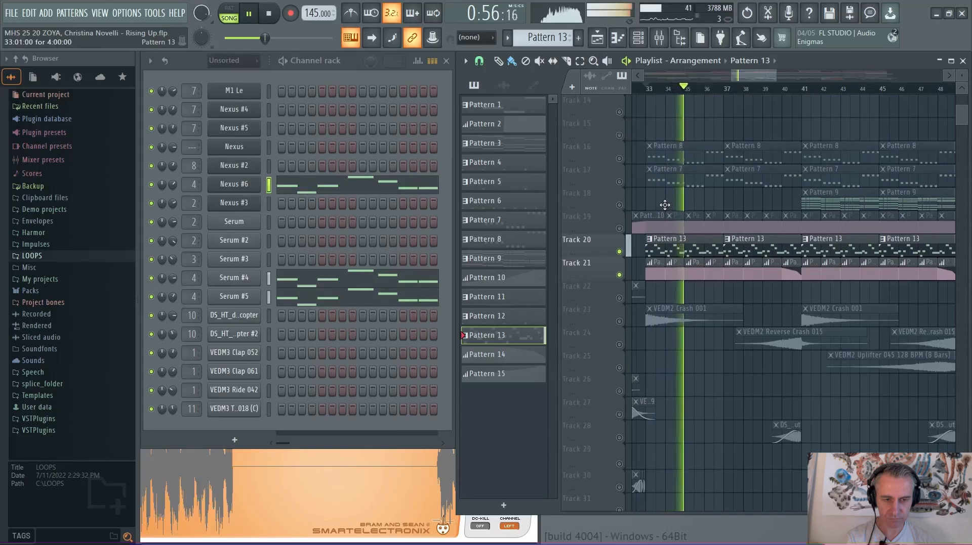
{"action": "key", "text": "space"}
Solo the instruments stem on Track 11, play it from bar 81, and stop playback
{"action": "scroll", "coordinate": [666, 206], "scroll_direction": "down", "scroll_amount": 3}
{"action": "scroll", "coordinate": [684, 215], "scroll_direction": "up", "scroll_amount": 4}
{"action": "left_click_drag", "start_coordinate": [746, 227], "coordinate": [686, 231]}
{"action": "scroll", "coordinate": [684, 231], "scroll_direction": "up", "scroll_amount": 2}
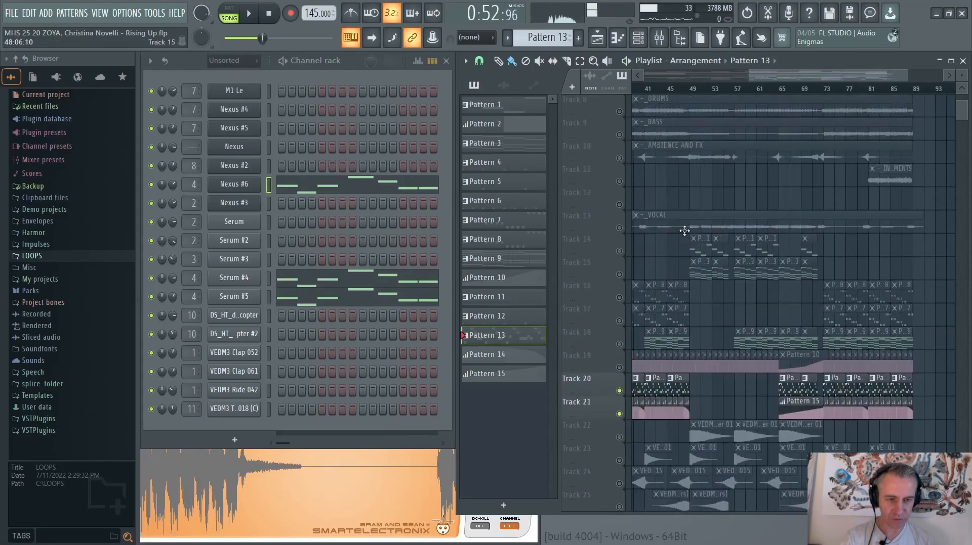
{"action": "left_click", "coordinate": [619, 181]}
{"action": "right_click", "coordinate": [619, 183]}
{"action": "scroll", "coordinate": [881, 130], "scroll_direction": "up", "scroll_amount": 5}
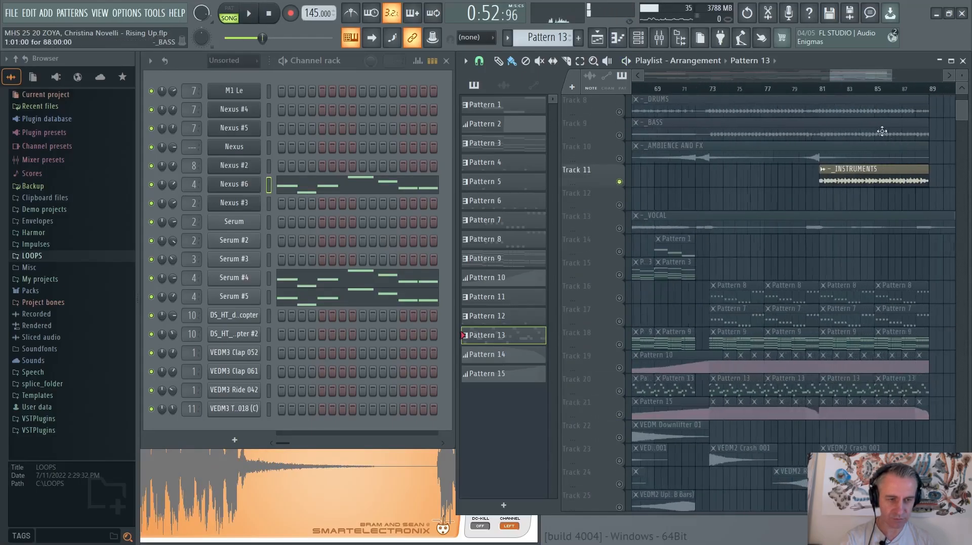
{"action": "key", "text": "space"}
{"action": "scroll", "coordinate": [835, 203], "scroll_direction": "down", "scroll_amount": 5}
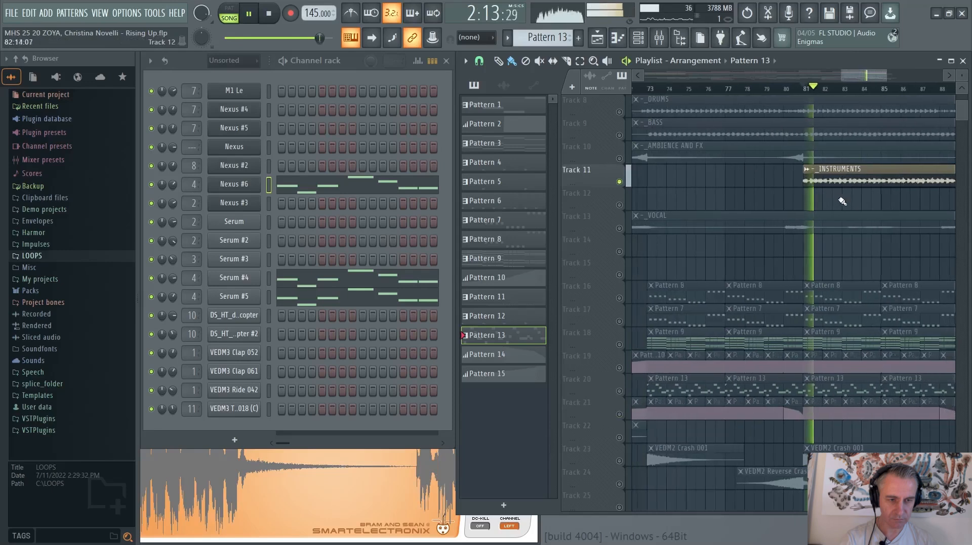
{"action": "scroll", "coordinate": [860, 210], "scroll_direction": "down", "scroll_amount": 1}
{"action": "scroll", "coordinate": [858, 213], "scroll_direction": "down", "scroll_amount": 3}
{"action": "scroll", "coordinate": [820, 233], "scroll_direction": "down", "scroll_amount": 2}
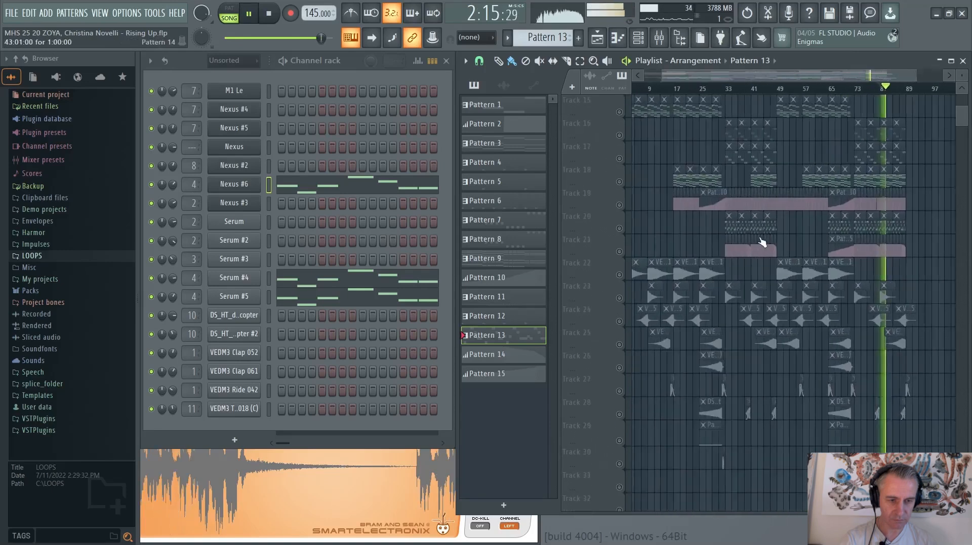
{"action": "scroll", "coordinate": [653, 250], "scroll_direction": "up", "scroll_amount": 6}
{"action": "key", "text": "space"}
Solo Track 20 together with Track 21 and set the playback position to bar 33
{"action": "left_click", "coordinate": [620, 229]}
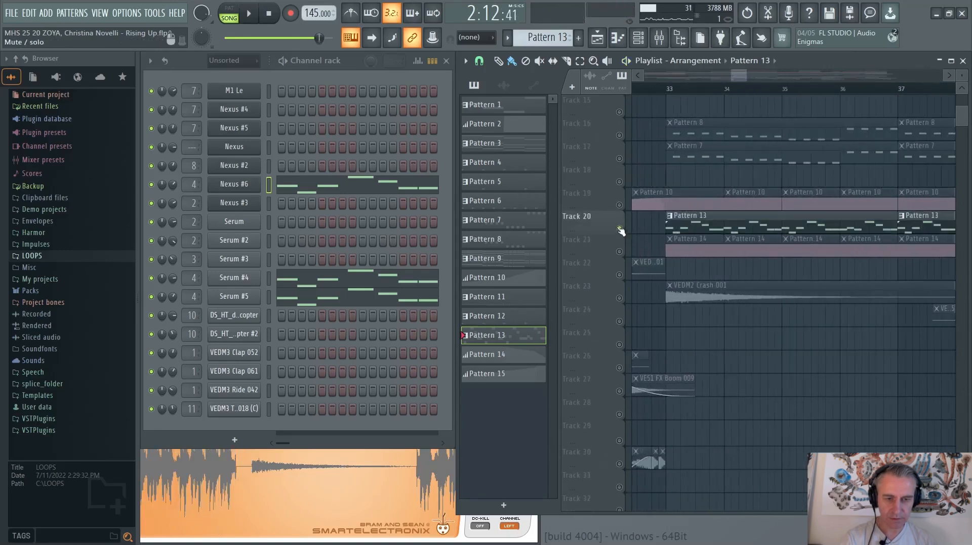
{"action": "left_click", "coordinate": [668, 89]}
{"action": "scroll", "coordinate": [678, 227], "scroll_direction": "up", "scroll_amount": 2}
{"action": "scroll", "coordinate": [667, 237], "scroll_direction": "down", "scroll_amount": 3}
{"action": "left_click", "coordinate": [619, 252]}
{"action": "scroll", "coordinate": [664, 240], "scroll_direction": "down", "scroll_amount": 2}
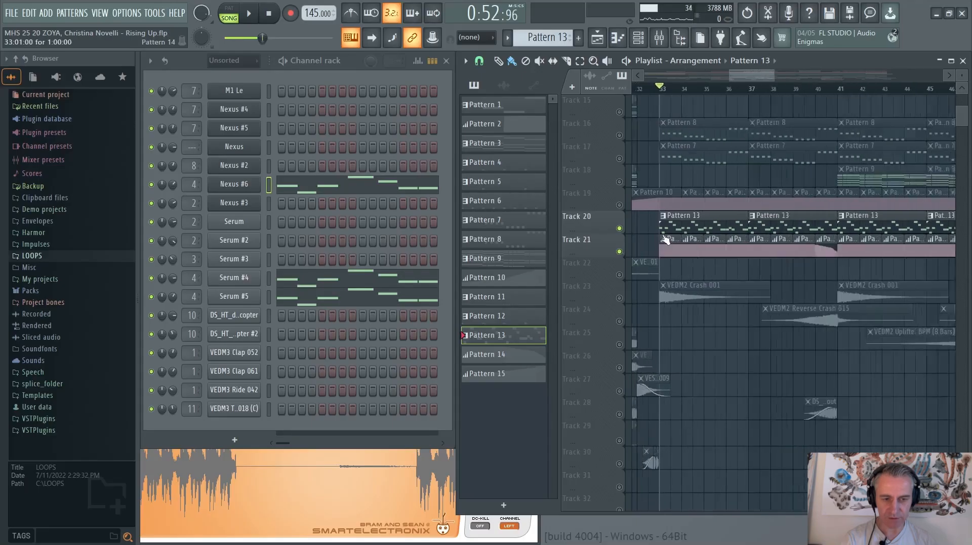
{"action": "scroll", "coordinate": [665, 240], "scroll_direction": "down", "scroll_amount": 1}
Switch to the MIDI folder in File Explorer, point out the Lead 2 and Lead files, and return to FL Studio
{"action": "key", "text": "alt+Tab"}
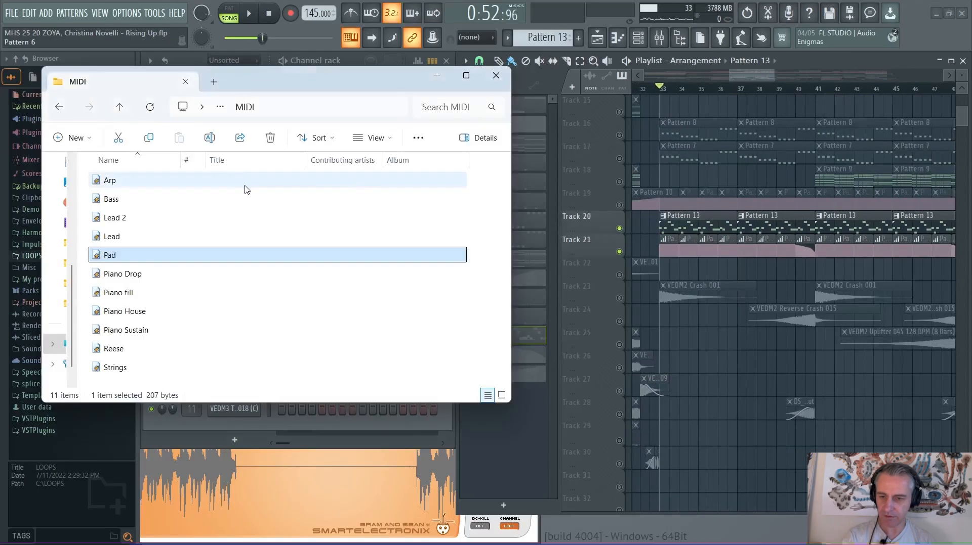
{"action": "left_click", "coordinate": [112, 219]}
{"action": "left_click", "coordinate": [170, 236]}
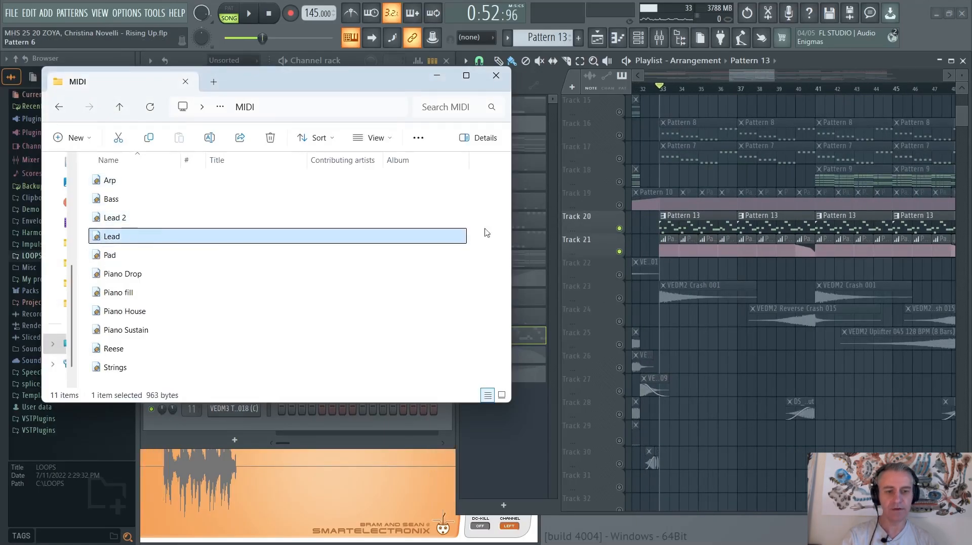
{"action": "key", "text": "alt+Tab"}
Solo the Serum #4 channel, play it from bar 33 while viewing its notes in the piano roll, and close the piano roll
{"action": "scroll", "coordinate": [660, 245], "scroll_direction": "up", "scroll_amount": 4}
{"action": "scroll", "coordinate": [655, 245], "scroll_direction": "down", "scroll_amount": 3}
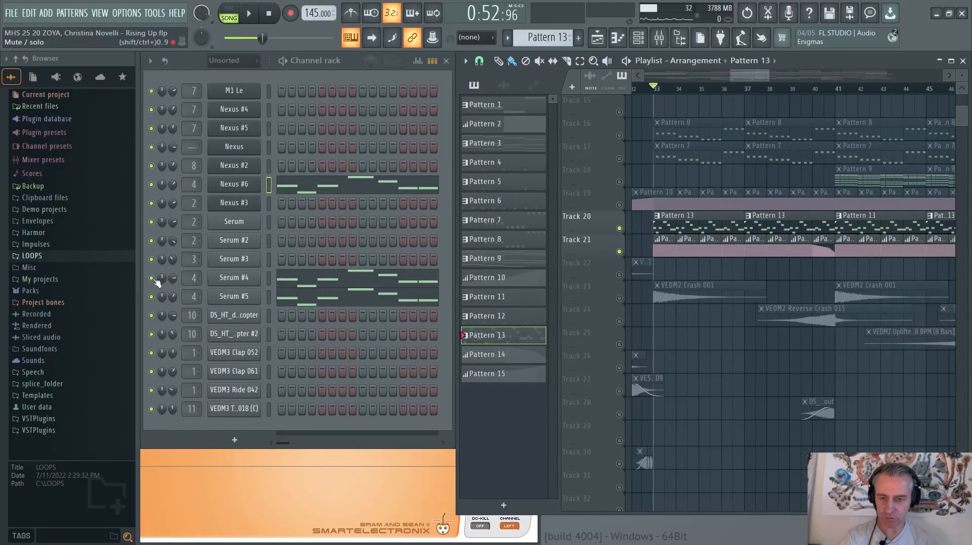
{"action": "key", "text": "space"}
{"action": "left_click", "coordinate": [341, 277]}
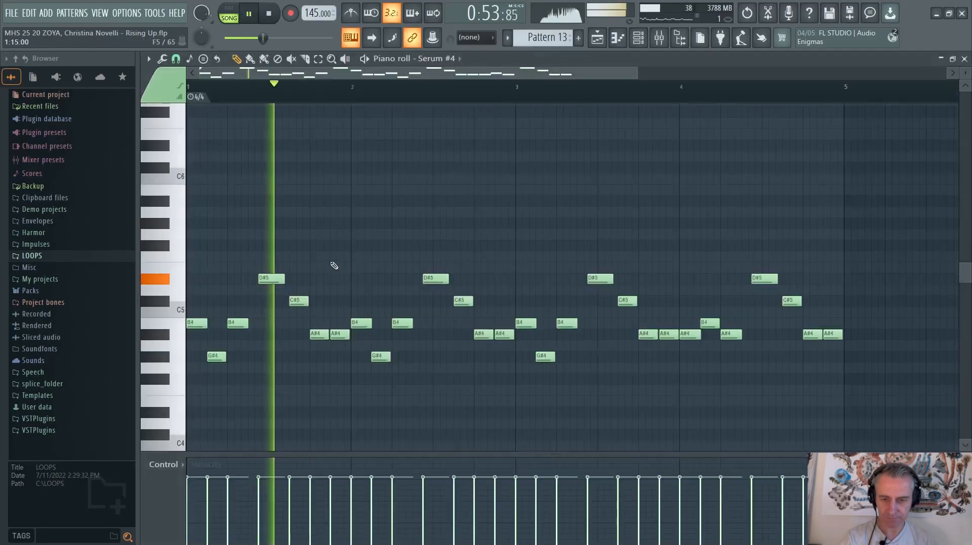
{"action": "scroll", "coordinate": [333, 267], "scroll_direction": "down", "scroll_amount": 2}
{"action": "key", "text": "space"}
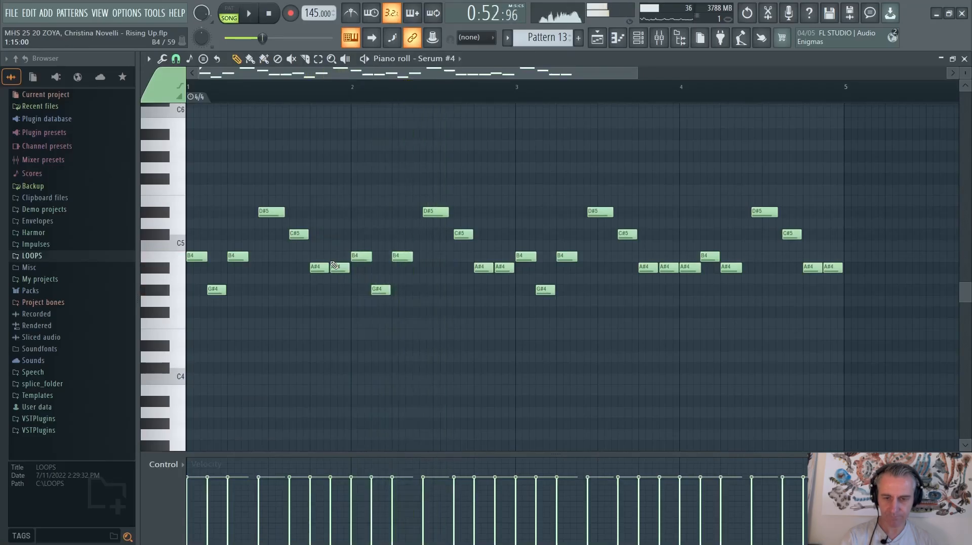
{"action": "key", "text": "Escape"}
Solo the Serum #5 channel, play it from bar 33 while viewing its notes in the piano roll, and close the piano roll
{"action": "right_click", "coordinate": [152, 296]}
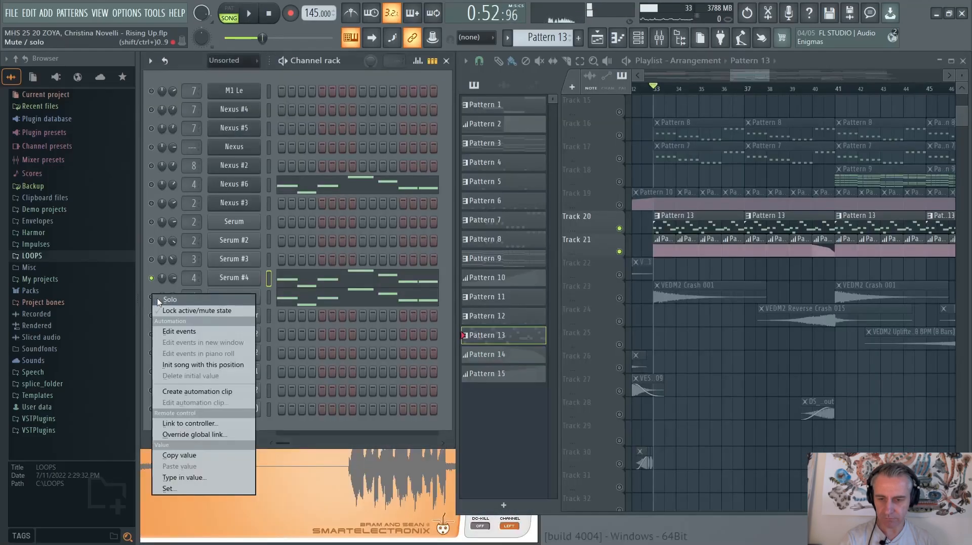
{"action": "left_click", "coordinate": [165, 300]}
{"action": "key", "text": "space"}
{"action": "left_click", "coordinate": [317, 299]}
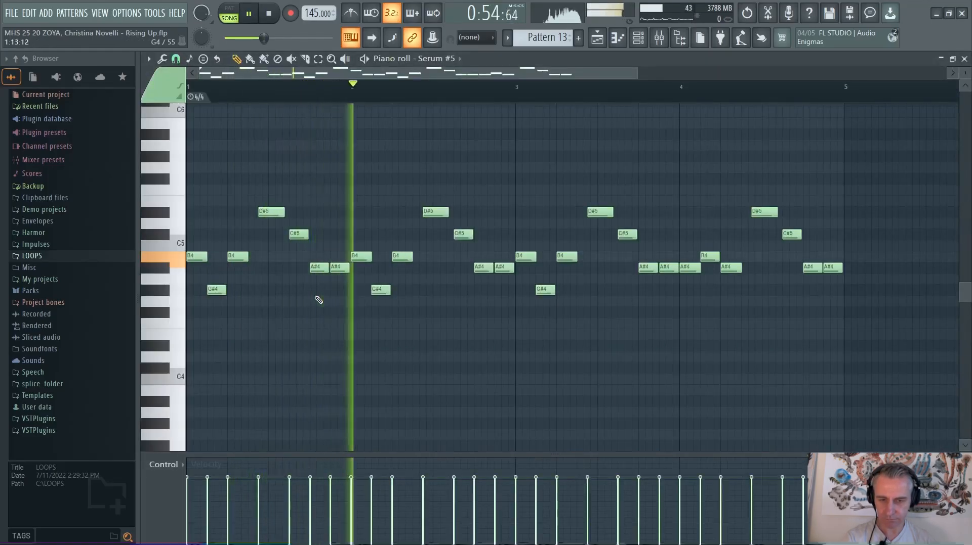
{"action": "key", "text": "space"}
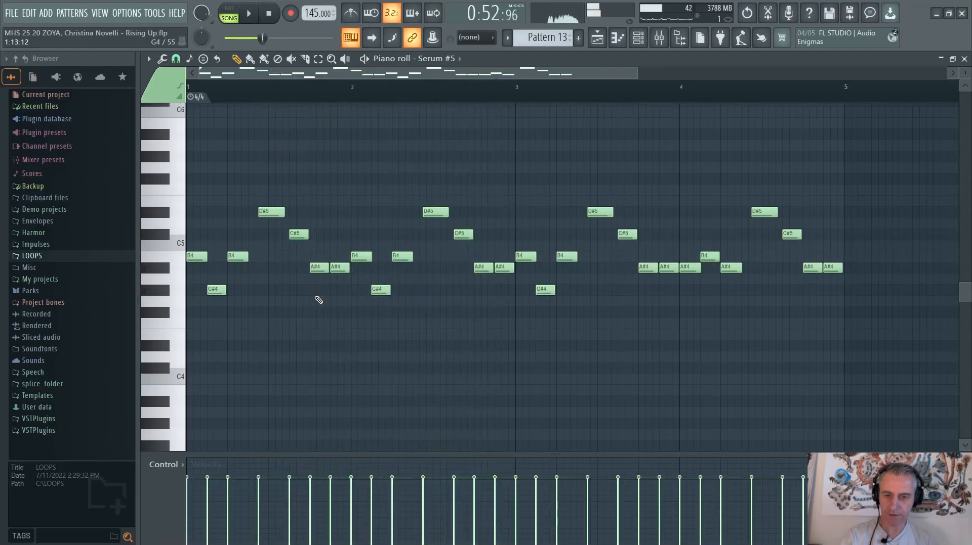
{"action": "key", "text": "Escape"}
Solo the Nexus #6 channel, open its plugin to check the Angel Lead preset, play the layer, and close the plugin
{"action": "right_click", "coordinate": [153, 186]}
{"action": "left_click", "coordinate": [163, 193]}
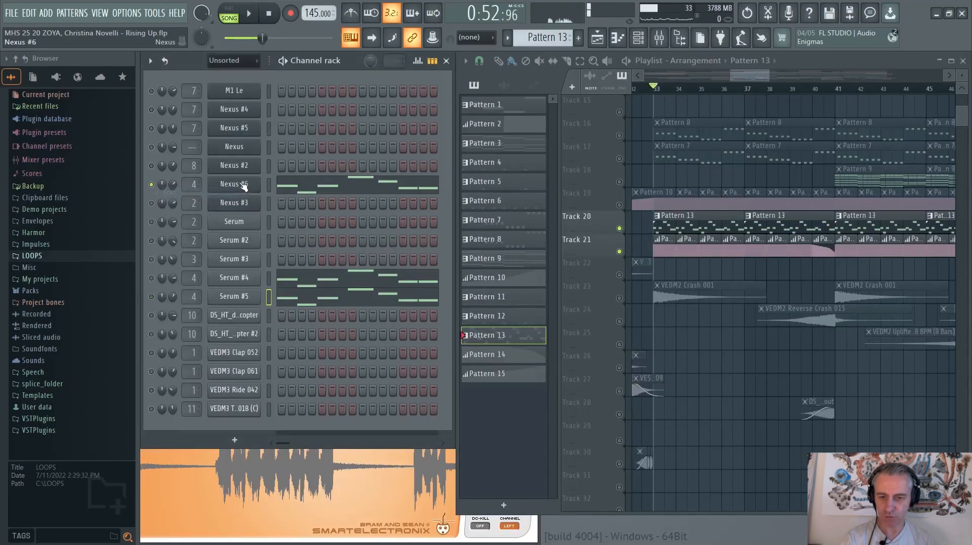
{"action": "left_click", "coordinate": [239, 185]}
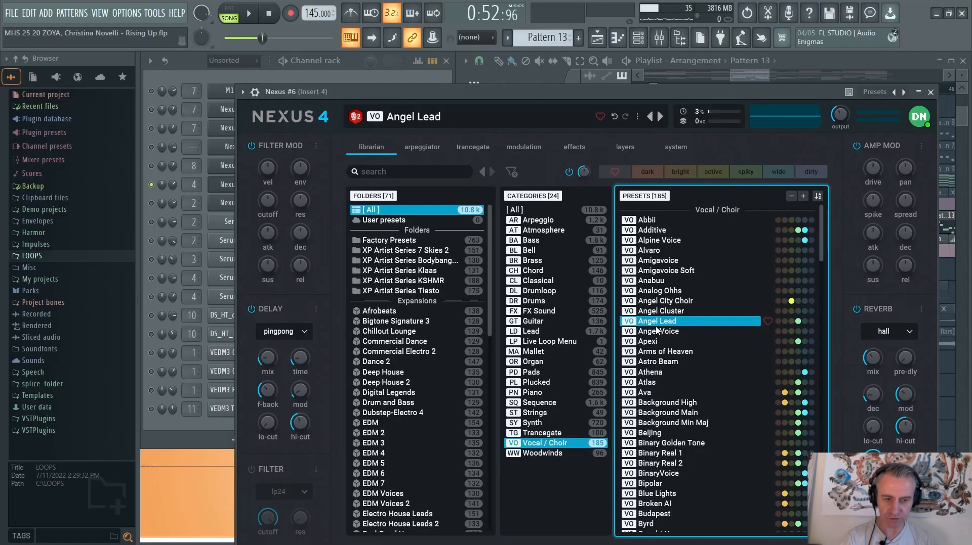
{"action": "key", "text": "space"}
{"action": "left_click", "coordinate": [930, 92]}
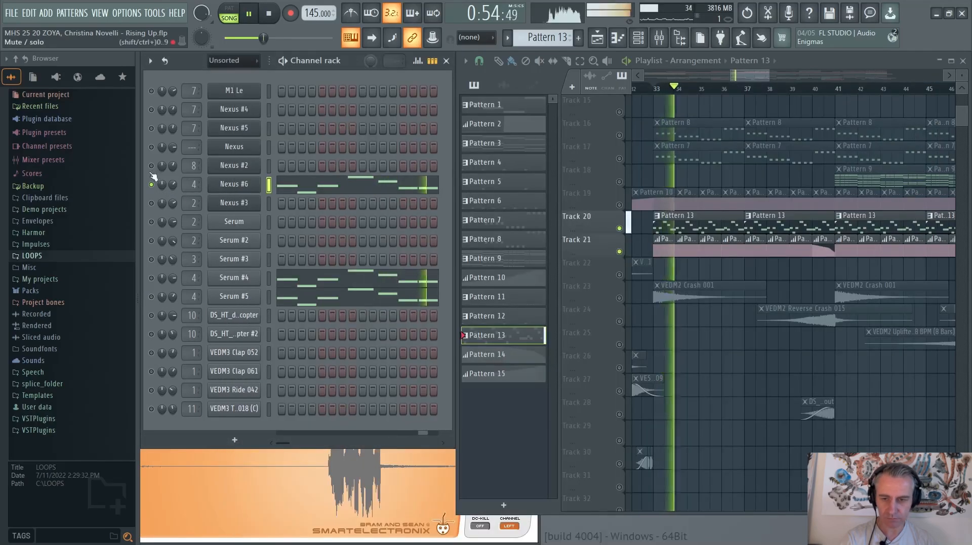
Turn off the Nexus #6 solo, stop playback, and re-enable Gross Beat on mixer Insert 4
{"action": "key", "text": "F9"}
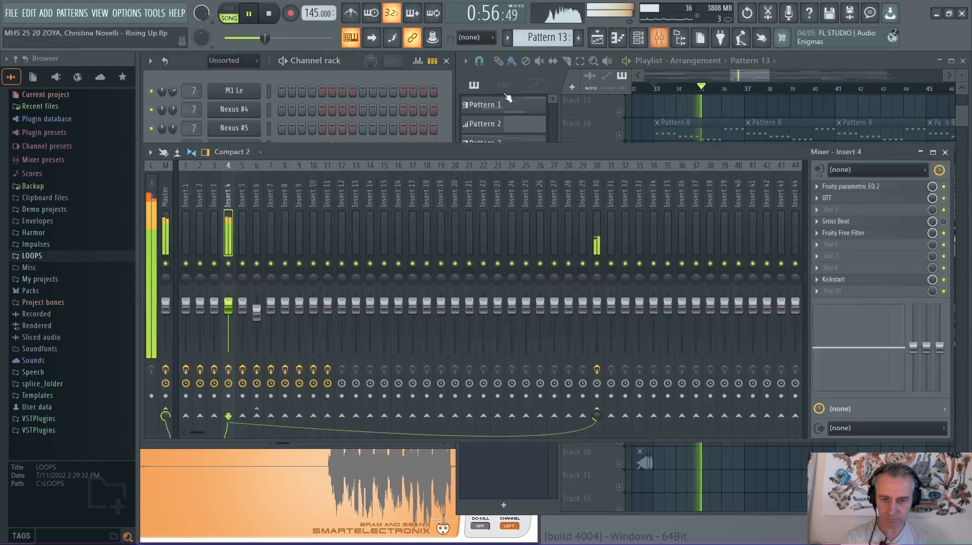
{"action": "key", "text": "space"}
{"action": "left_click", "coordinate": [944, 222]}
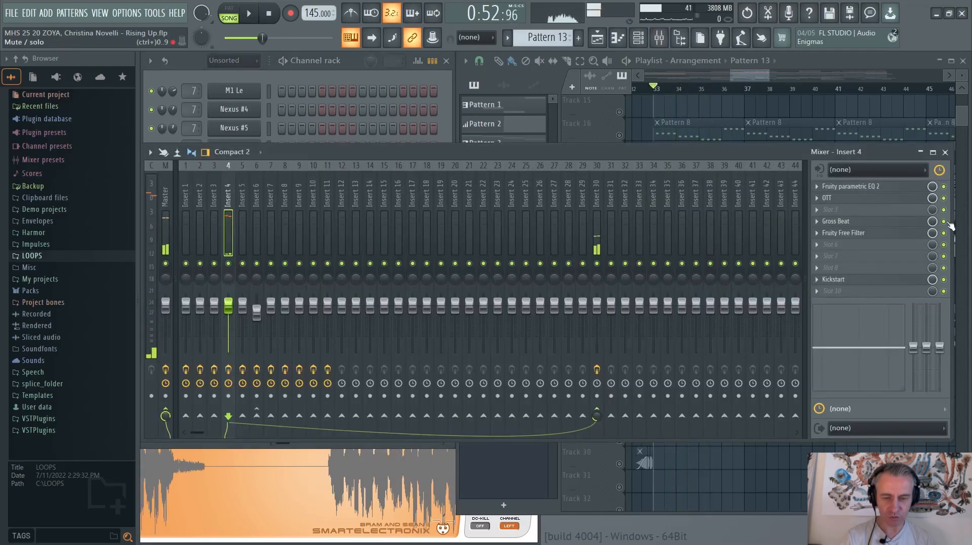
Play all lead layers with Gross Beat active from bar 33, close the mixer, and stop with playback reset to the song start
{"action": "key", "text": "space"}
{"action": "key", "text": "F9"}
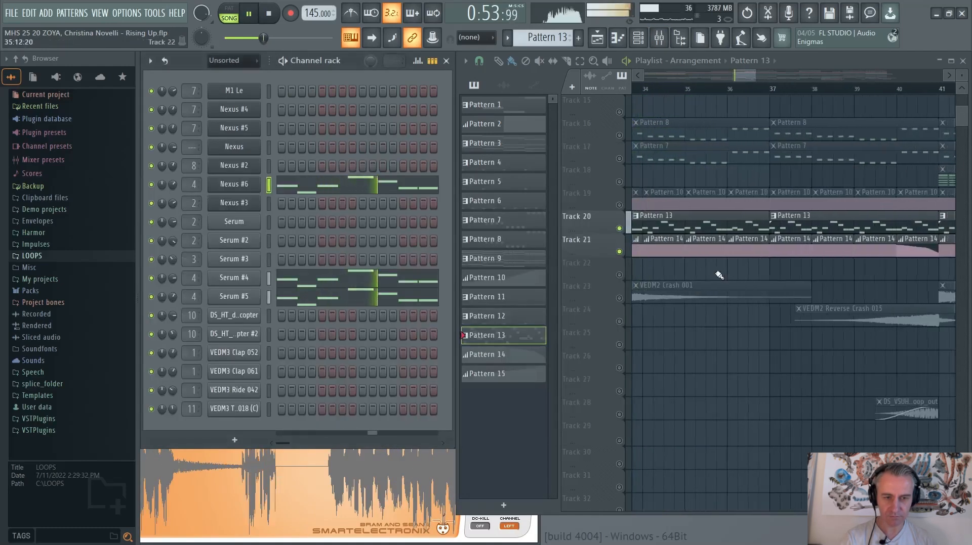
{"action": "scroll", "coordinate": [708, 273], "scroll_direction": "down", "scroll_amount": 2}
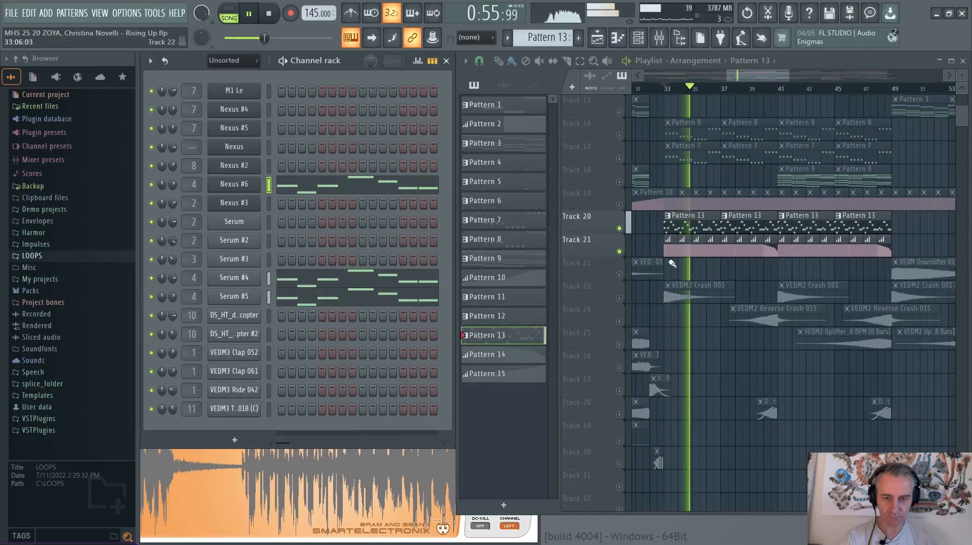
{"action": "key", "text": "space"}
{"action": "left_click", "coordinate": [269, 14]}
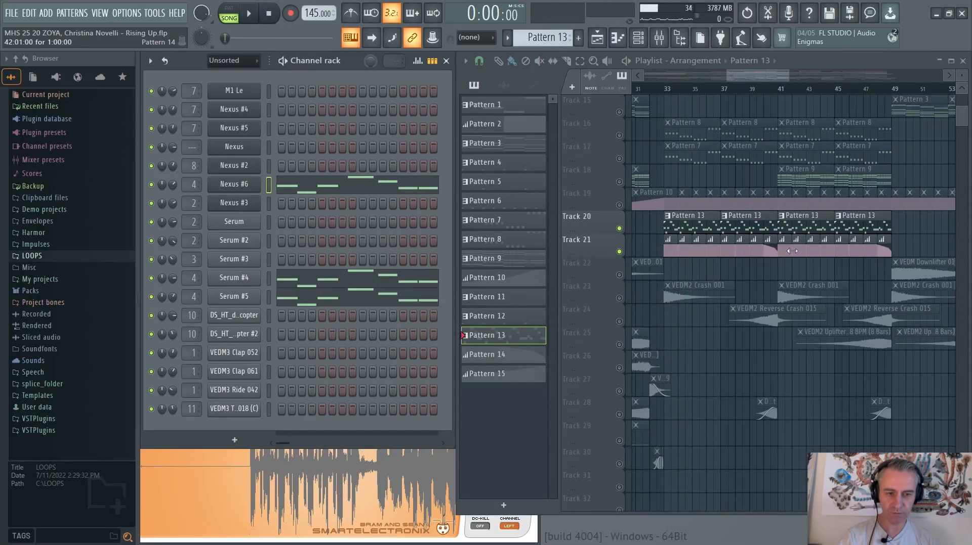
{"action": "scroll", "coordinate": [683, 257], "scroll_direction": "down", "scroll_amount": 3}
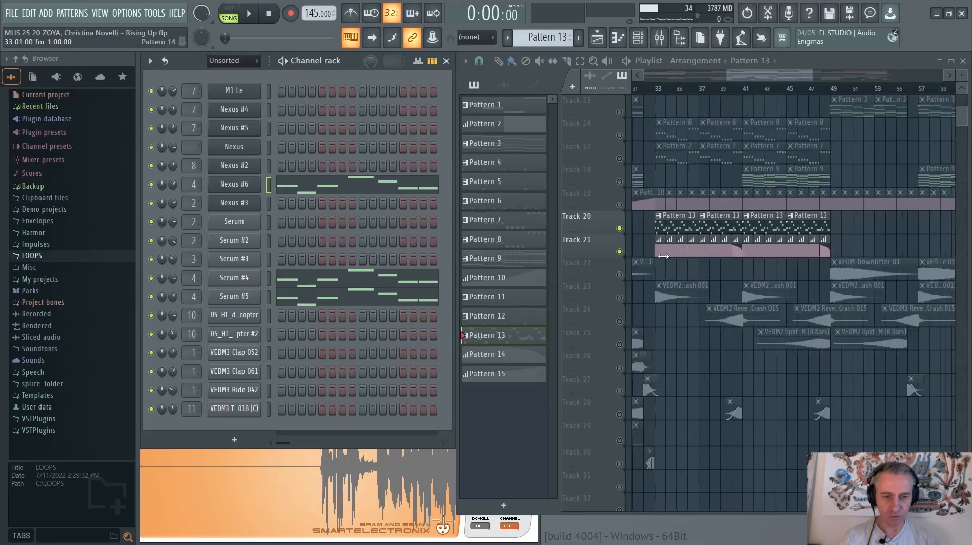
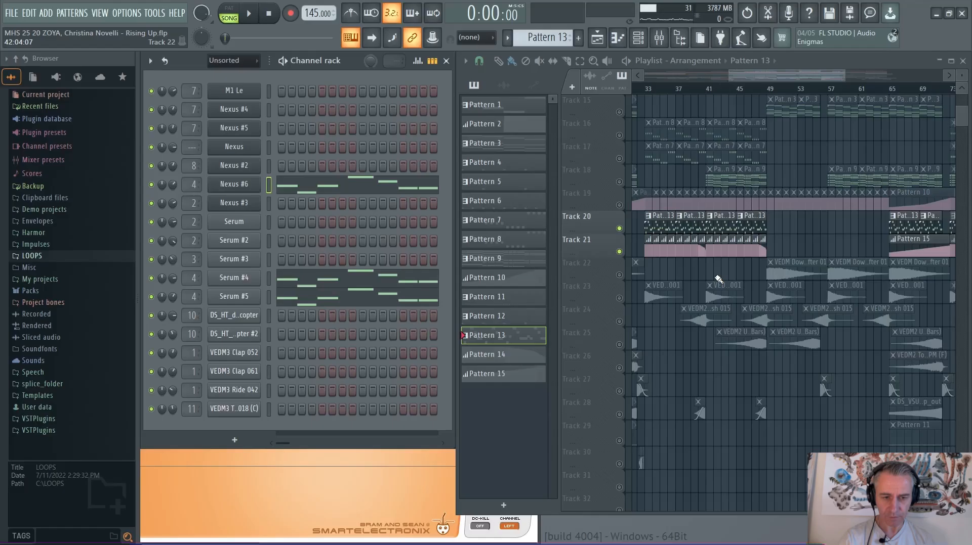
Solo playlist Track 22 and re-enable Tracks 23 to 30 so that only the effects tracks are active
{"action": "scroll", "coordinate": [720, 253], "scroll_direction": "down", "scroll_amount": 2}
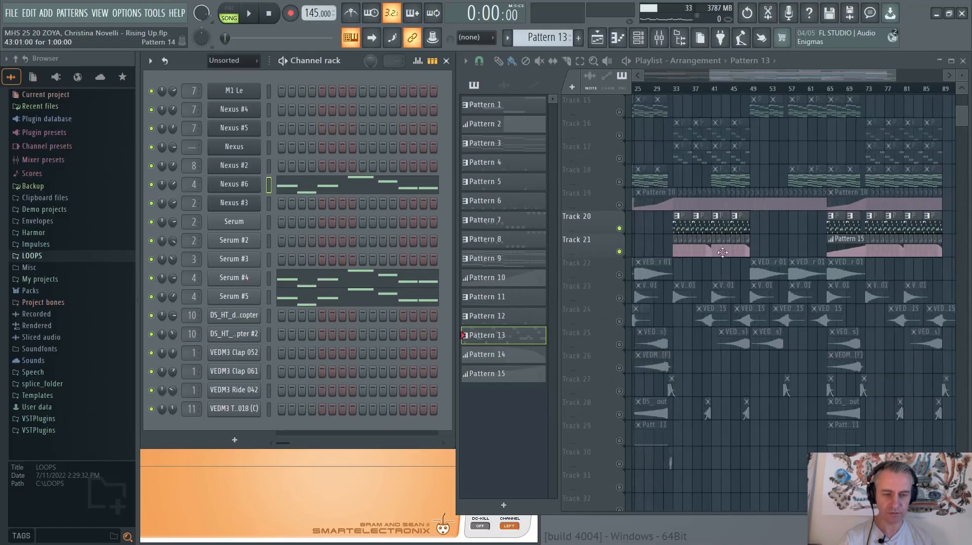
{"action": "right_click", "coordinate": [619, 275]}
{"action": "scroll", "coordinate": [633, 284], "scroll_direction": "down", "scroll_amount": 3}
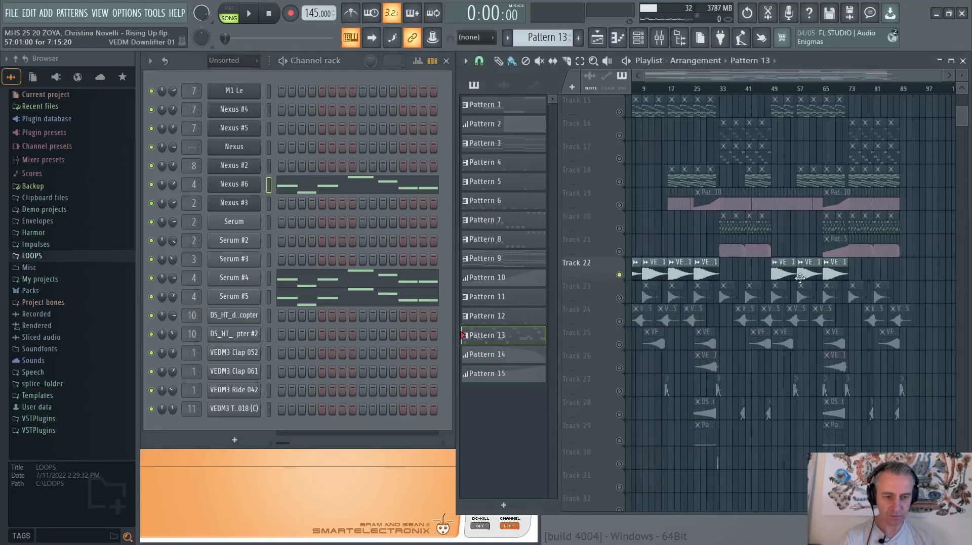
{"action": "scroll", "coordinate": [632, 285], "scroll_direction": "up", "scroll_amount": 5}
{"action": "left_click", "coordinate": [619, 298]}
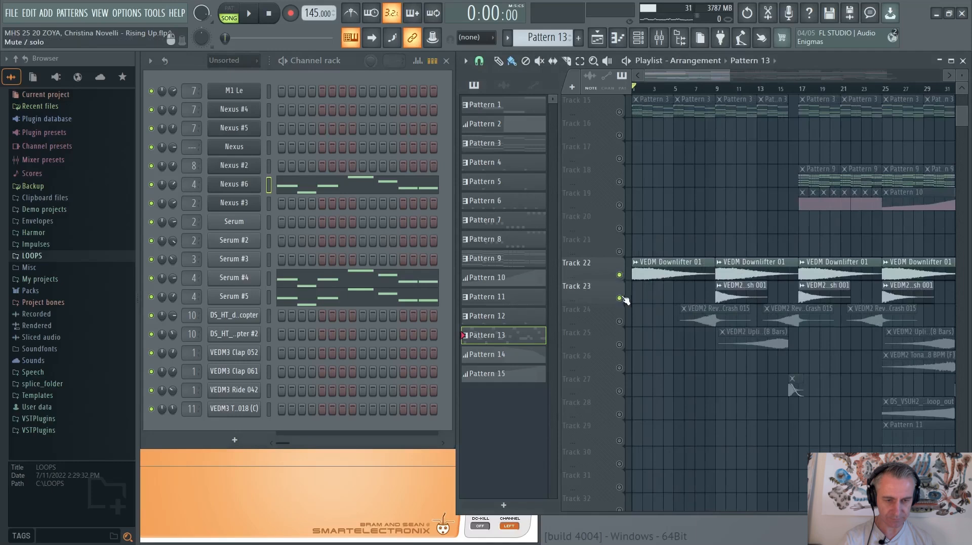
{"action": "left_click", "coordinate": [618, 321]}
{"action": "left_click", "coordinate": [619, 345]}
{"action": "left_click", "coordinate": [618, 368]}
{"action": "scroll", "coordinate": [620, 394], "scroll_direction": "down", "scroll_amount": 2}
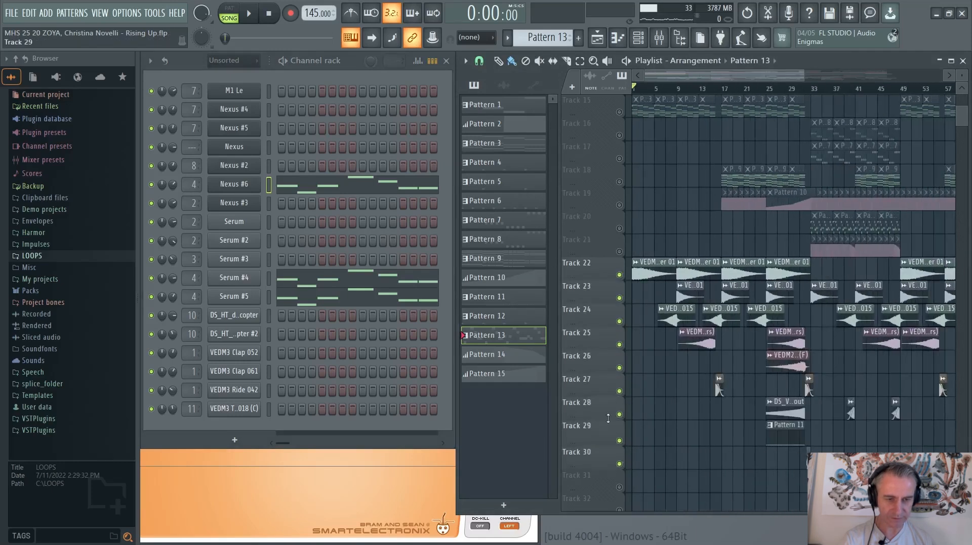
Maximize the playlist and play the effects tracks from the song start, skipping ahead to about bar 15
{"action": "scroll", "coordinate": [607, 419], "scroll_direction": "up", "scroll_amount": 4}
{"action": "left_click", "coordinate": [952, 60]}
{"action": "scroll", "coordinate": [358, 190], "scroll_direction": "down", "scroll_amount": 2}
{"action": "key", "text": "space"}
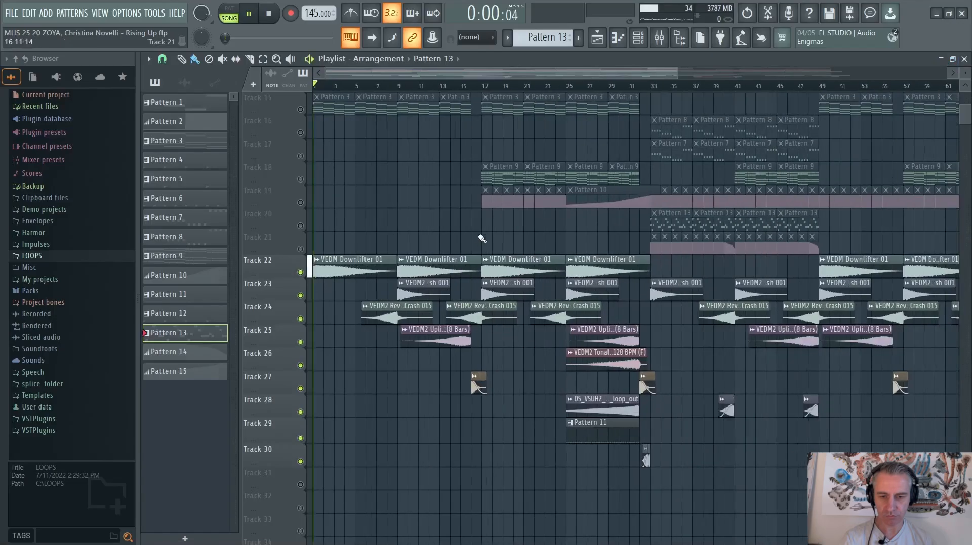
{"action": "scroll", "coordinate": [470, 237], "scroll_direction": "up", "scroll_amount": 2}
{"action": "left_click", "coordinate": [345, 87]}
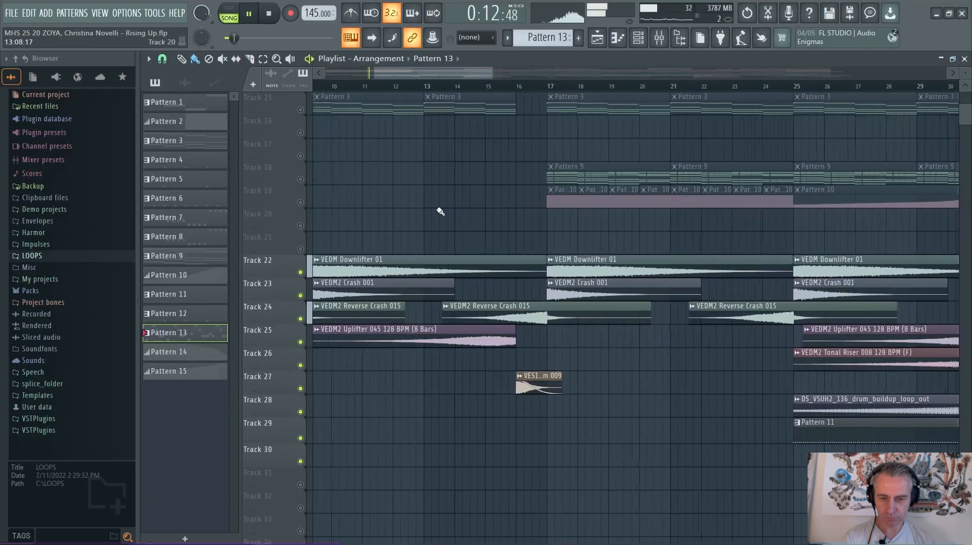
{"action": "left_click", "coordinate": [467, 87]}
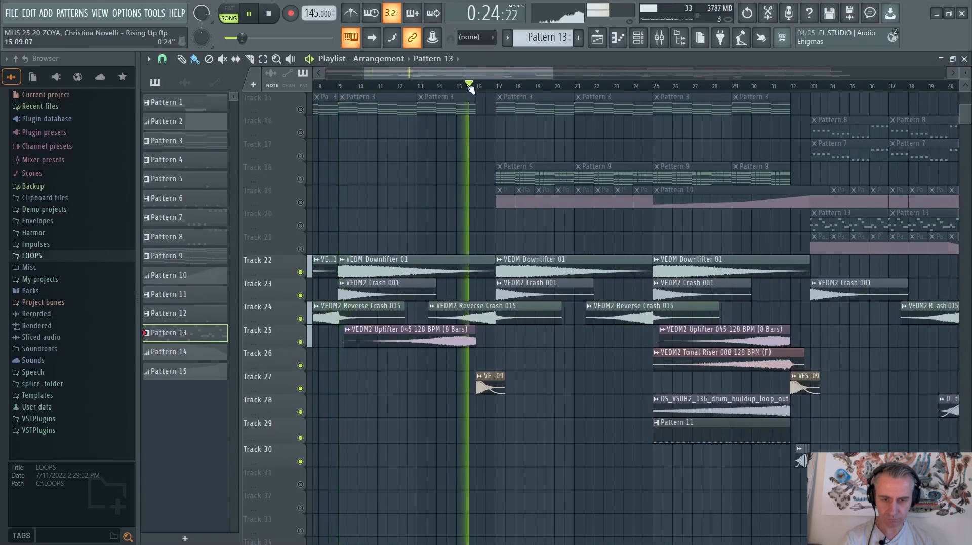
Play the effects build-up from about bar 26 and bar 31 into bar 33, stop playback, and restore the playlist window
{"action": "scroll", "coordinate": [561, 288], "scroll_direction": "up", "scroll_amount": 2}
{"action": "scroll", "coordinate": [433, 318], "scroll_direction": "down", "scroll_amount": 2}
{"action": "left_click", "coordinate": [560, 87]}
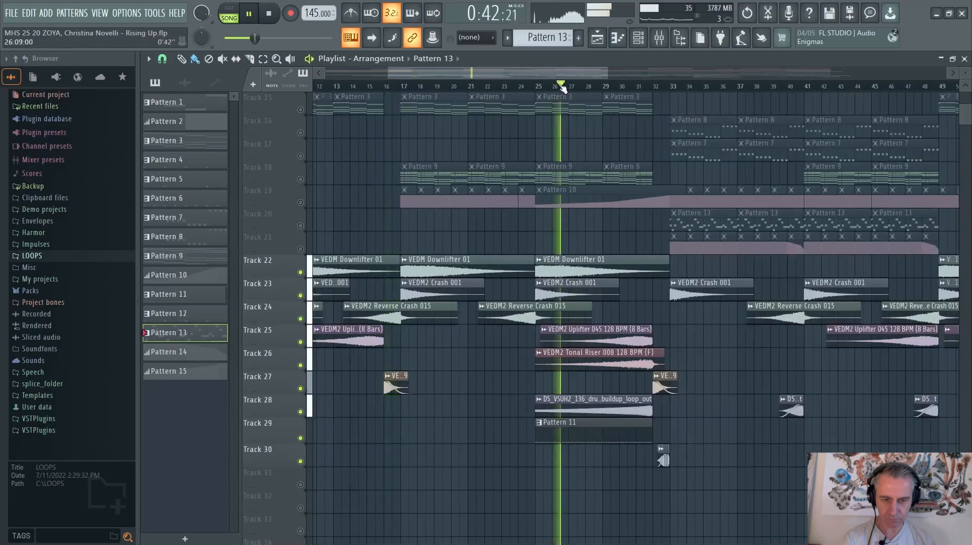
{"action": "scroll", "coordinate": [646, 321], "scroll_direction": "up", "scroll_amount": 2}
{"action": "scroll", "coordinate": [413, 264], "scroll_direction": "down", "scroll_amount": 1}
{"action": "left_click", "coordinate": [542, 87]}
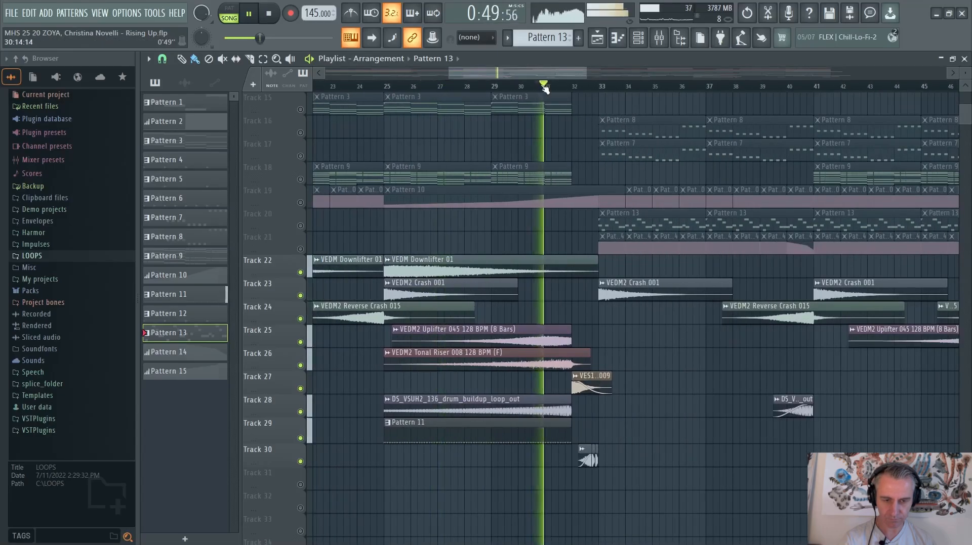
{"action": "scroll", "coordinate": [644, 398], "scroll_direction": "up", "scroll_amount": 2}
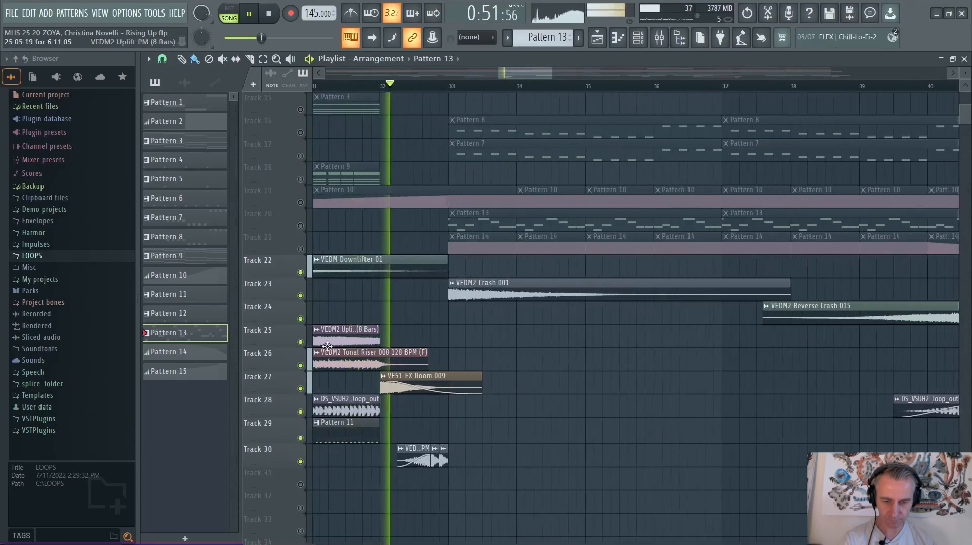
{"action": "scroll", "coordinate": [423, 346], "scroll_direction": "down", "scroll_amount": 2}
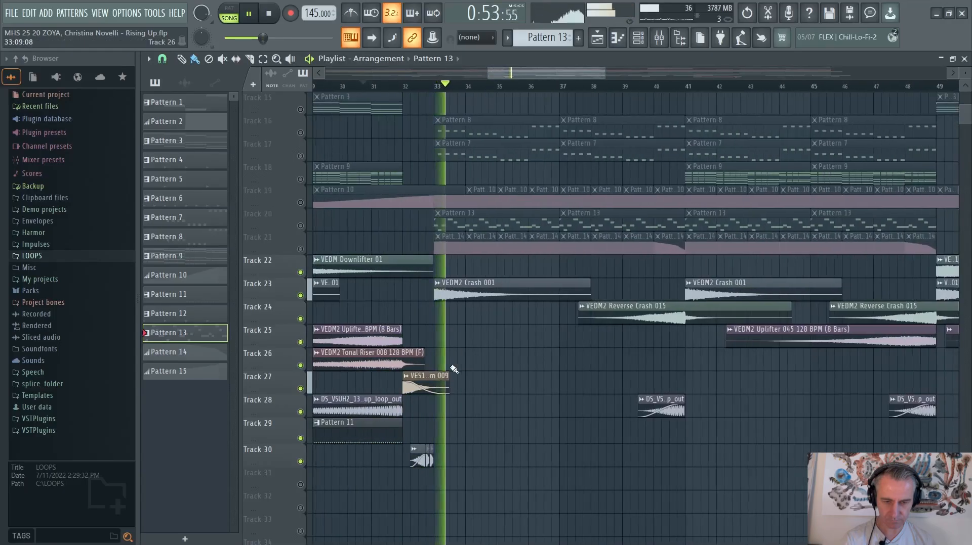
{"action": "key", "text": "space"}
{"action": "double_click", "coordinate": [814, 60]}
Select the Pattern 11 clip on Track 29, solo Track 28, and play the DS_VSUH2_136_drum_buildup_loop_out clip
{"action": "scroll", "coordinate": [820, 395], "scroll_direction": "down", "scroll_amount": 2}
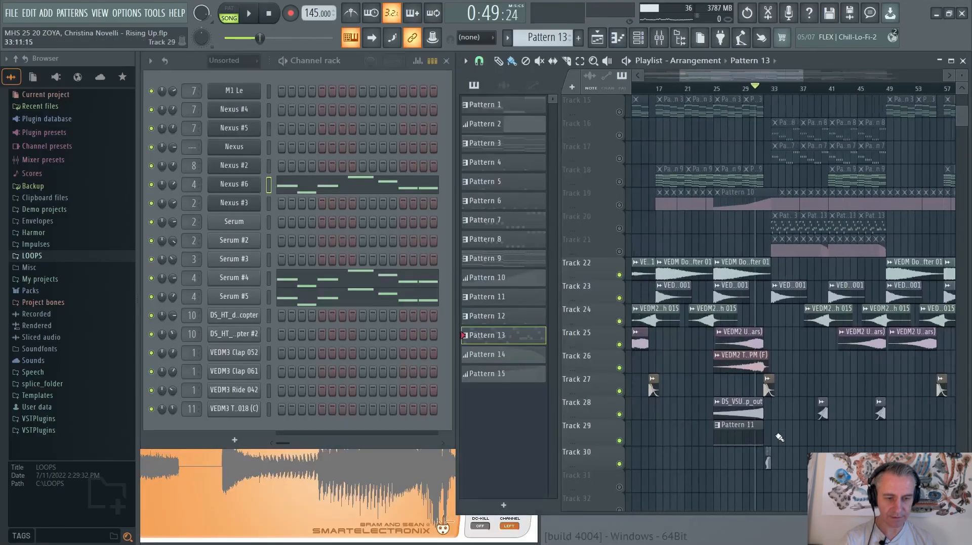
{"action": "scroll", "coordinate": [746, 442], "scroll_direction": "up", "scroll_amount": 4}
{"action": "scroll", "coordinate": [840, 430], "scroll_direction": "down", "scroll_amount": 2}
{"action": "scroll", "coordinate": [833, 427], "scroll_direction": "down", "scroll_amount": 7}
{"action": "scroll", "coordinate": [766, 257], "scroll_direction": "up", "scroll_amount": 4}
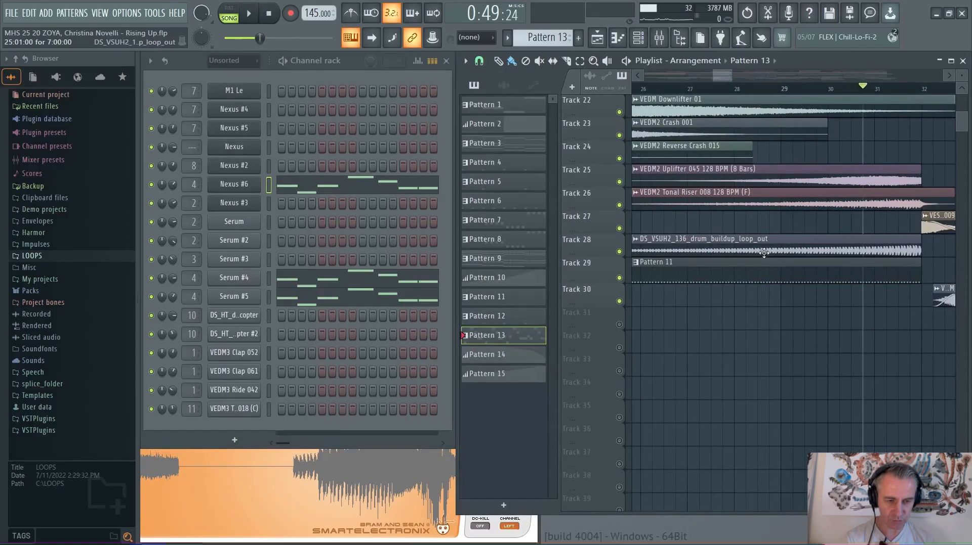
{"action": "scroll", "coordinate": [765, 263], "scroll_direction": "down", "scroll_amount": 1}
{"action": "left_click", "coordinate": [768, 266]}
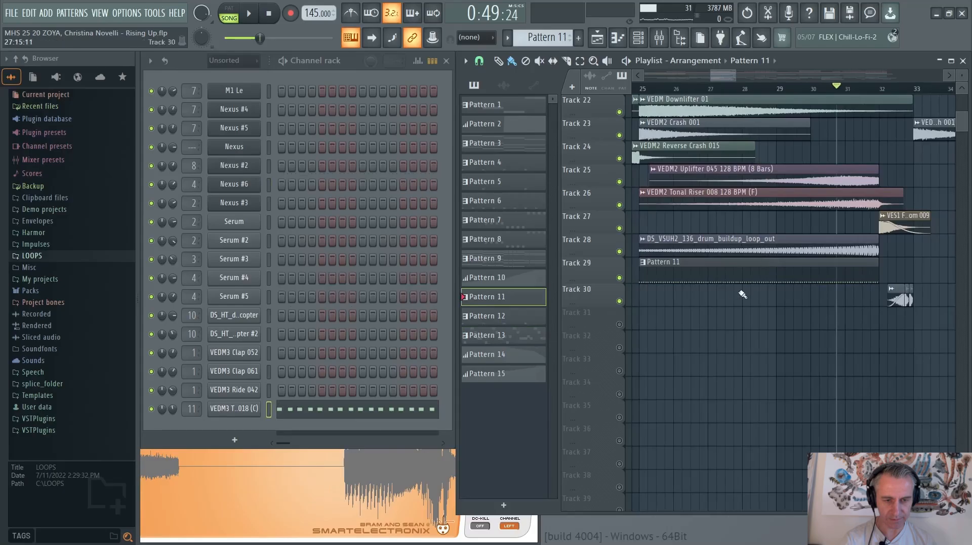
{"action": "right_click", "coordinate": [618, 252]}
{"action": "key", "text": "space"}
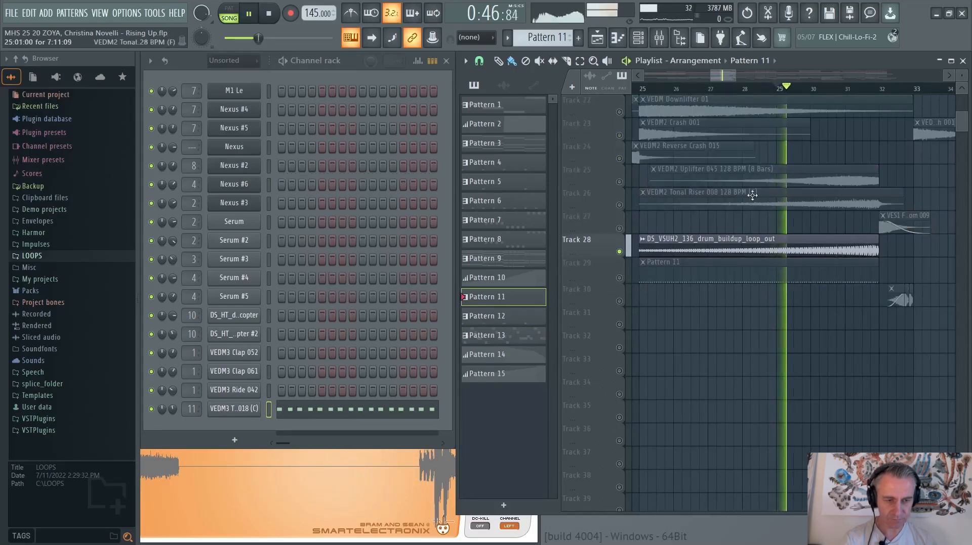
Solo Track 29 to hear Pattern 11, re-enable Track 28 to hear both layers together, and stop playback
{"action": "right_click", "coordinate": [618, 278]}
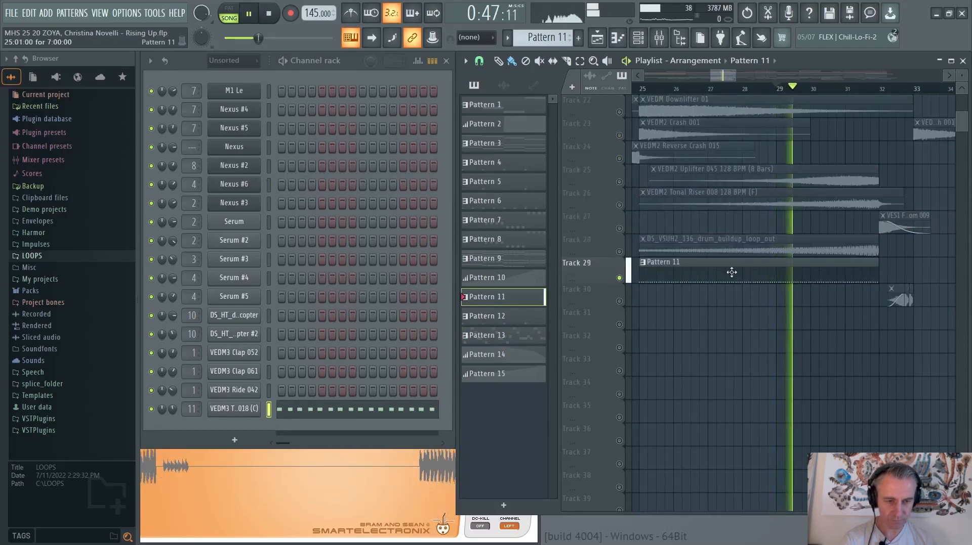
{"action": "left_click", "coordinate": [618, 252]}
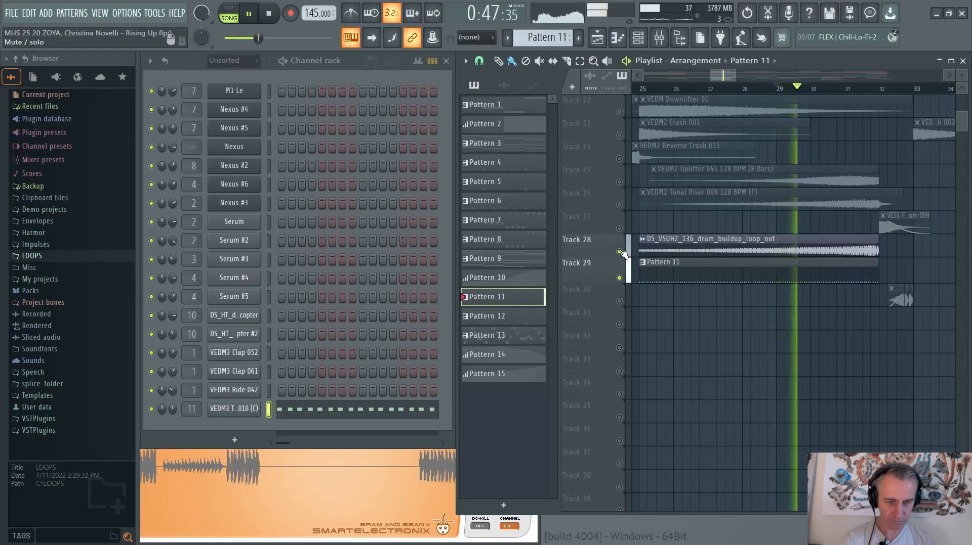
{"action": "key", "text": "space"}
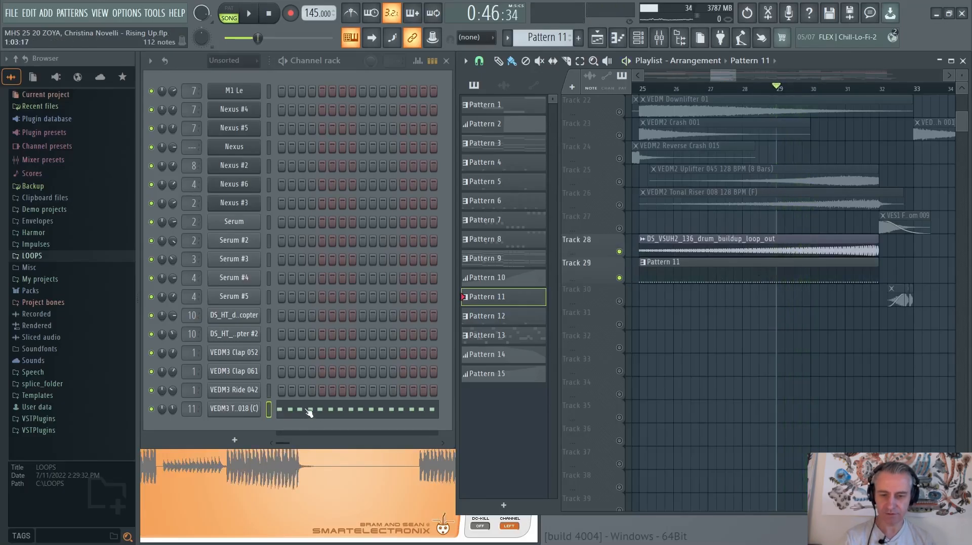
Open the VEDM3 Trap Snare 018 (C) notes in the piano roll and display their note fine pitch values
{"action": "left_click", "coordinate": [309, 413]}
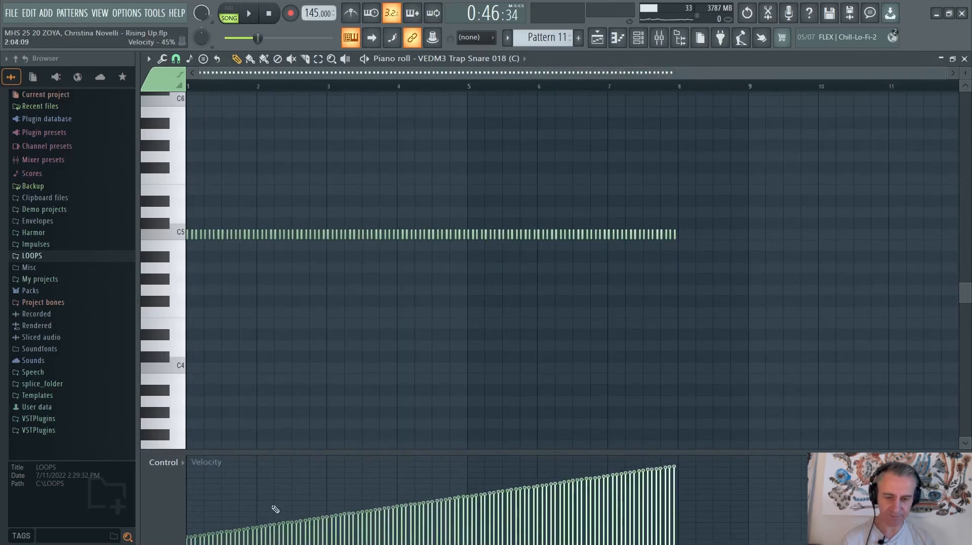
{"action": "left_click", "coordinate": [163, 463]}
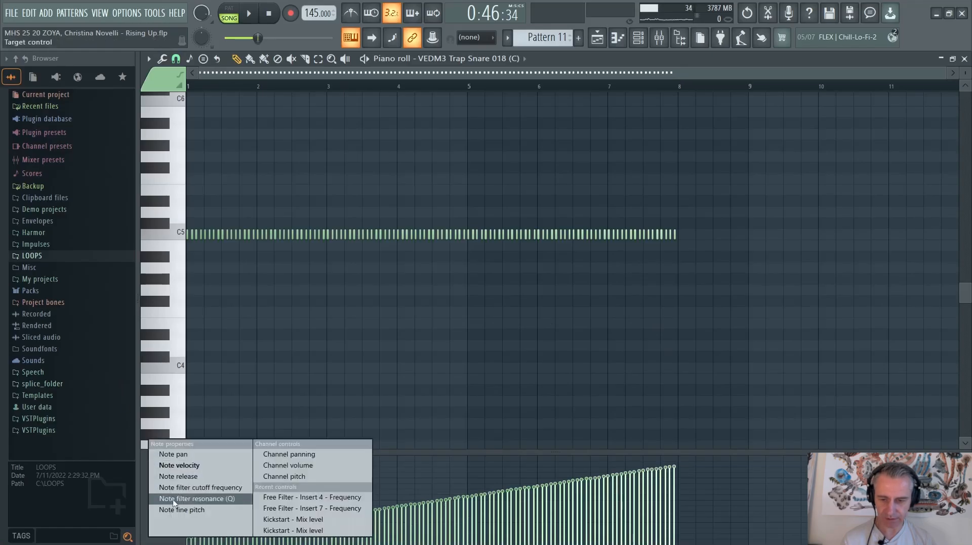
{"action": "left_click", "coordinate": [175, 509]}
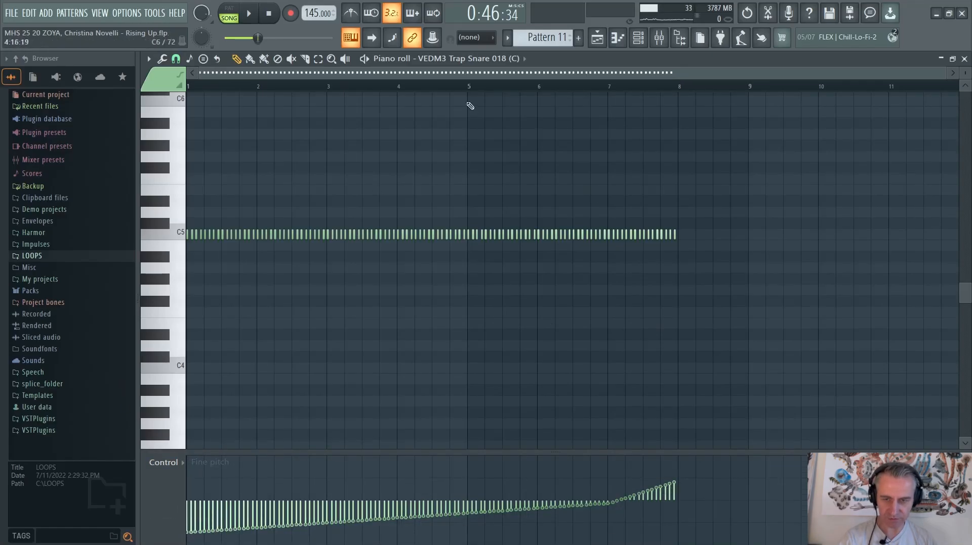
Play Pattern 11 on its own, skipping to about bars 5 and 7 to hear the pitch rise, and stop
{"action": "key", "text": "space"}
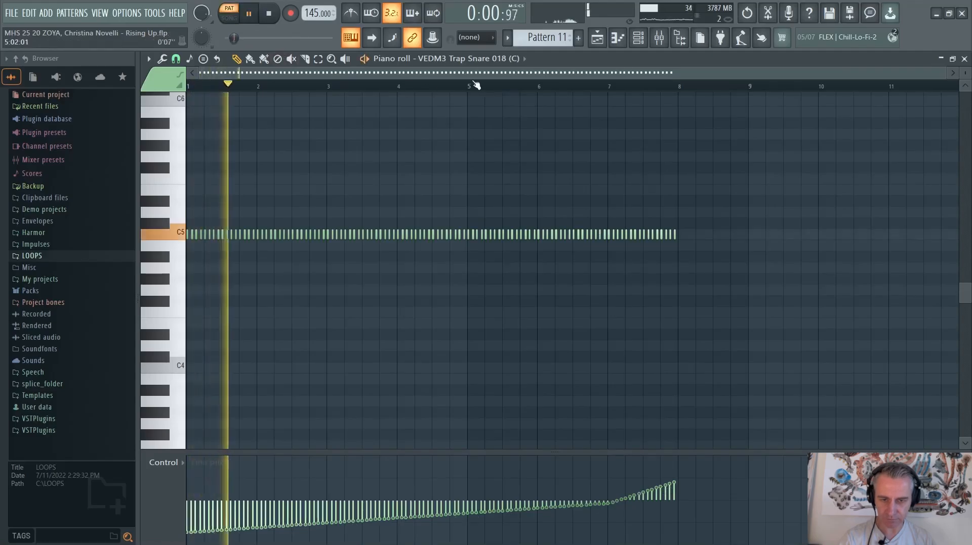
{"action": "left_click", "coordinate": [474, 86]}
{"action": "left_click", "coordinate": [607, 86]}
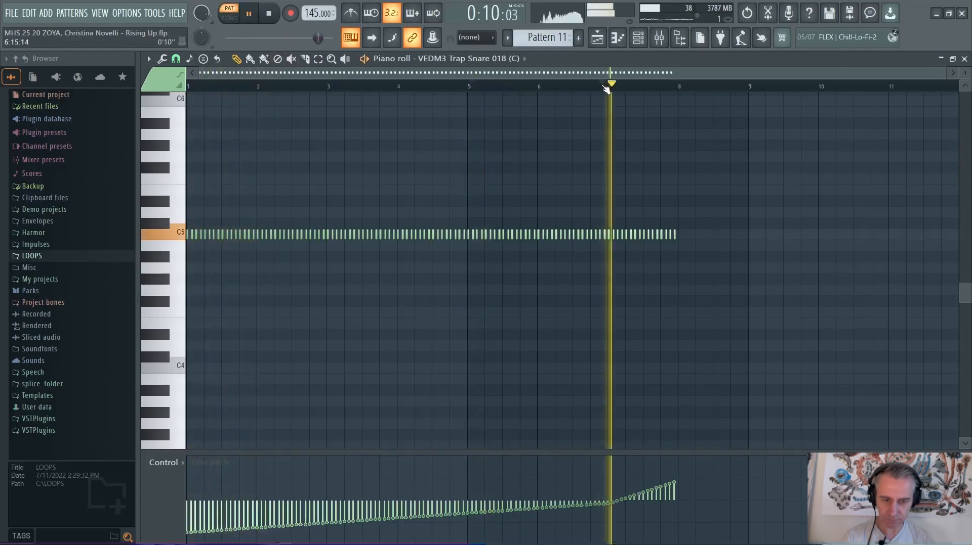
{"action": "key", "text": "space"}
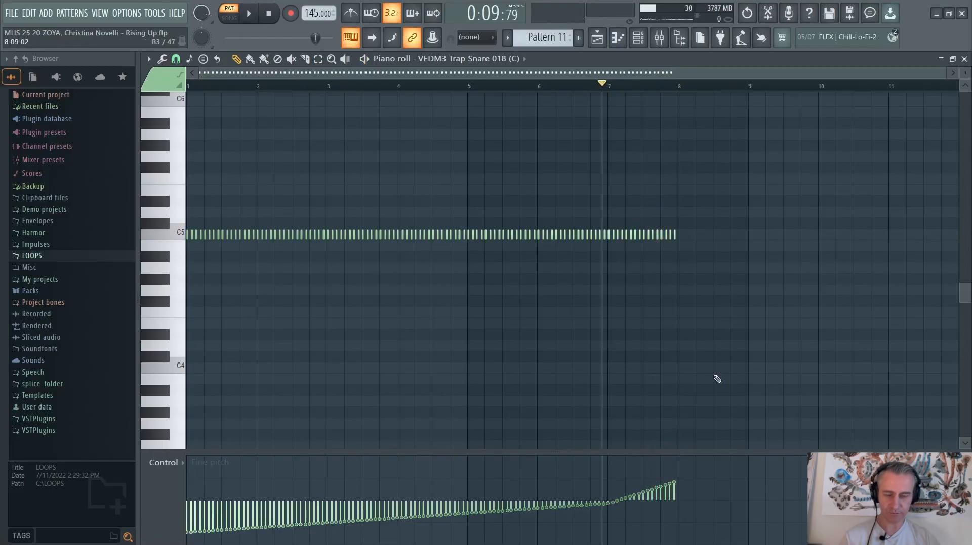
Close the piano roll and turn off the track solo so all playlist tracks are active again
{"action": "key", "text": "F7"}
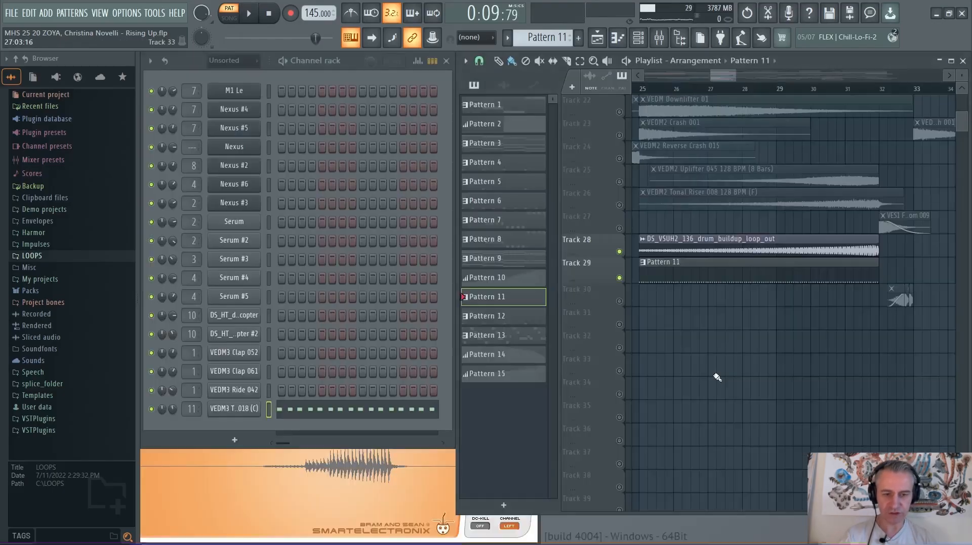
{"action": "right_click", "coordinate": [618, 278]}
{"action": "right_click", "coordinate": [618, 278]}
{"action": "scroll", "coordinate": [625, 314], "scroll_direction": "down", "scroll_amount": 5}
{"action": "scroll", "coordinate": [649, 317], "scroll_direction": "up", "scroll_amount": 8}
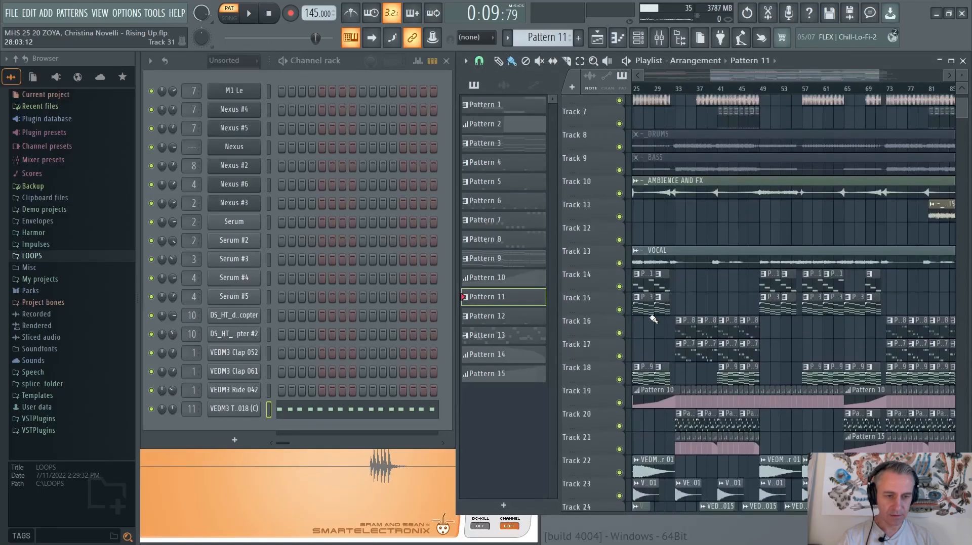
Switch playback back to song mode, view the full arrangement in the maximized playlist, and restore the window
{"action": "scroll", "coordinate": [652, 319], "scroll_direction": "up", "scroll_amount": 6}
{"action": "left_click", "coordinate": [229, 15]}
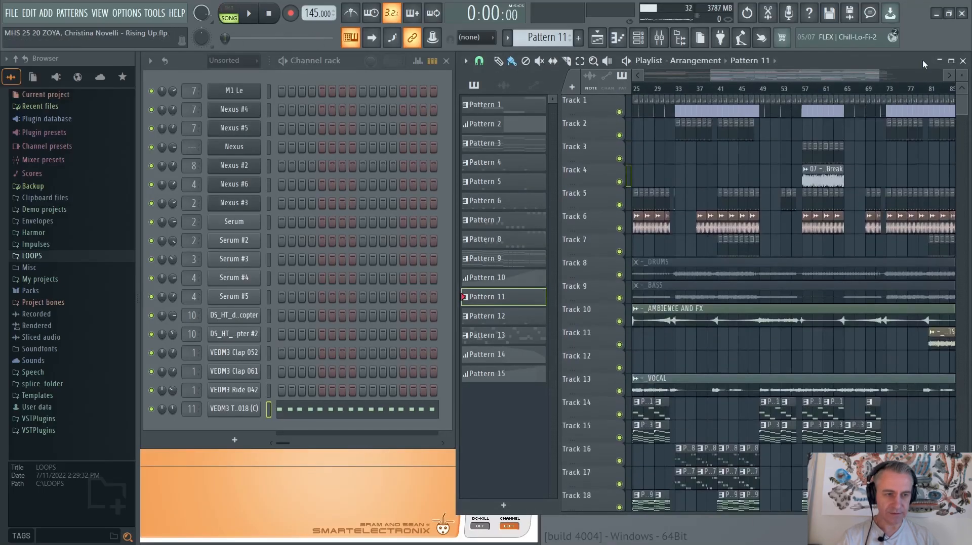
{"action": "left_click", "coordinate": [951, 61]}
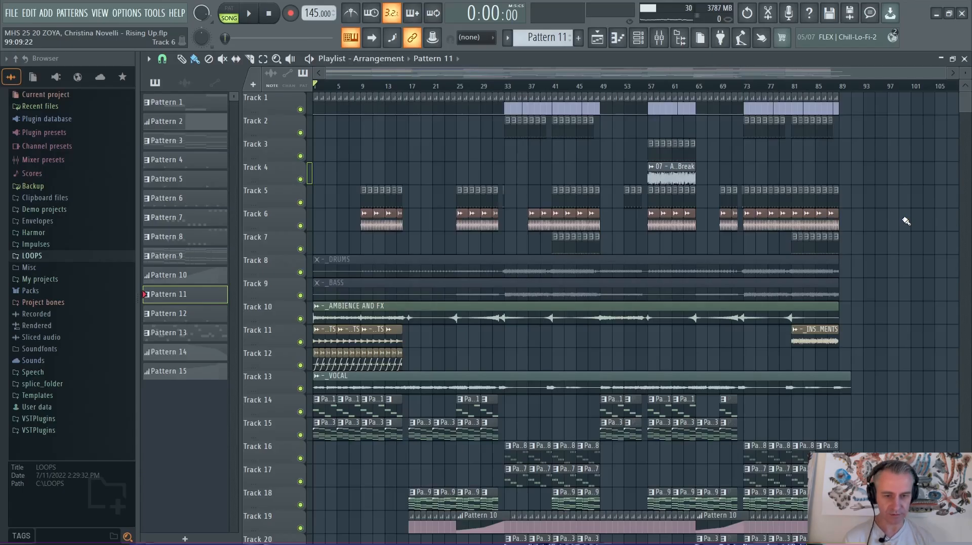
{"action": "double_click", "coordinate": [861, 57]}
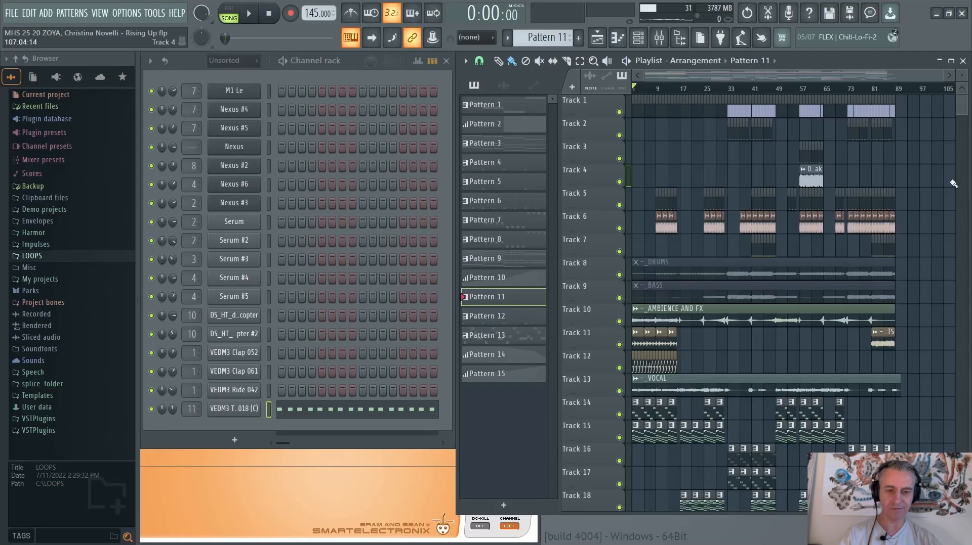